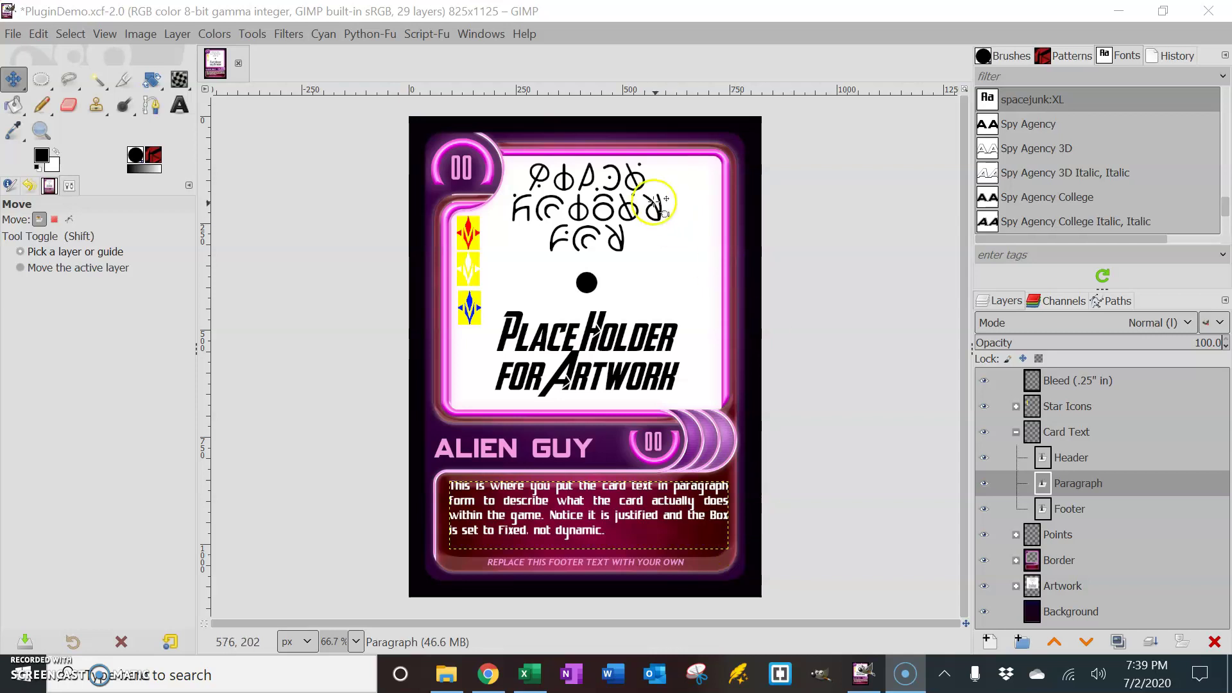
- Switch from GIMP to the GIMP Plugin Demo.xlsx workbook on the Vert Front Only sheet
click(719, 599)
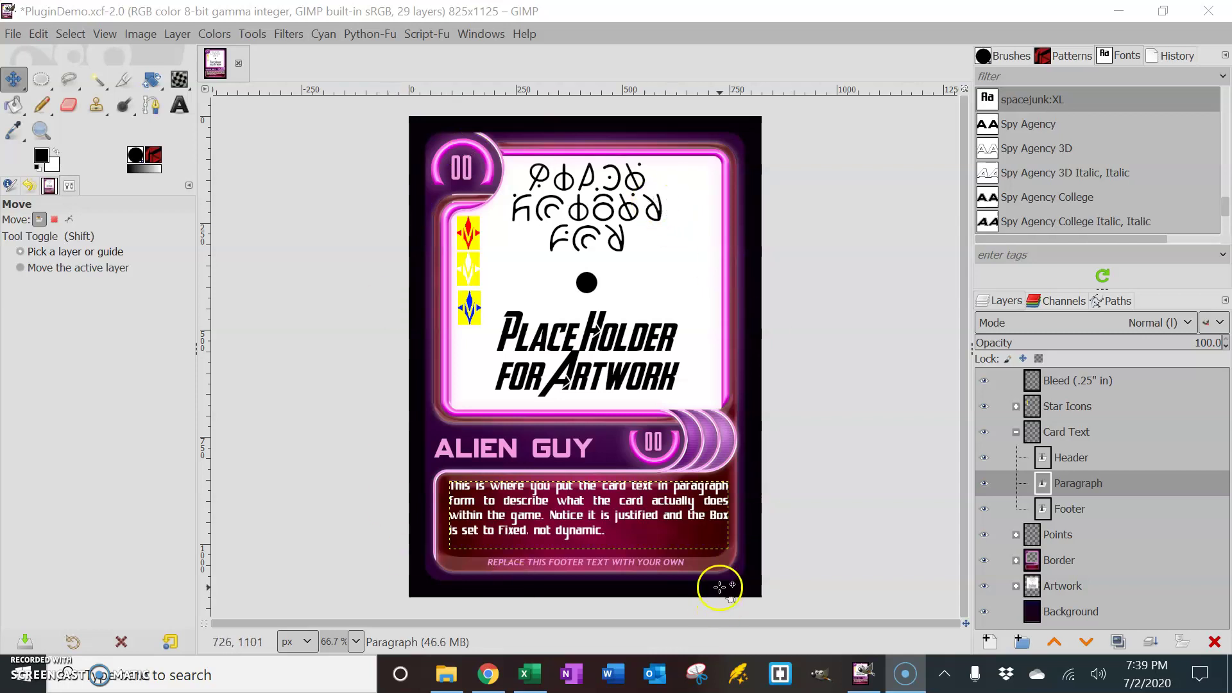
click(525, 675)
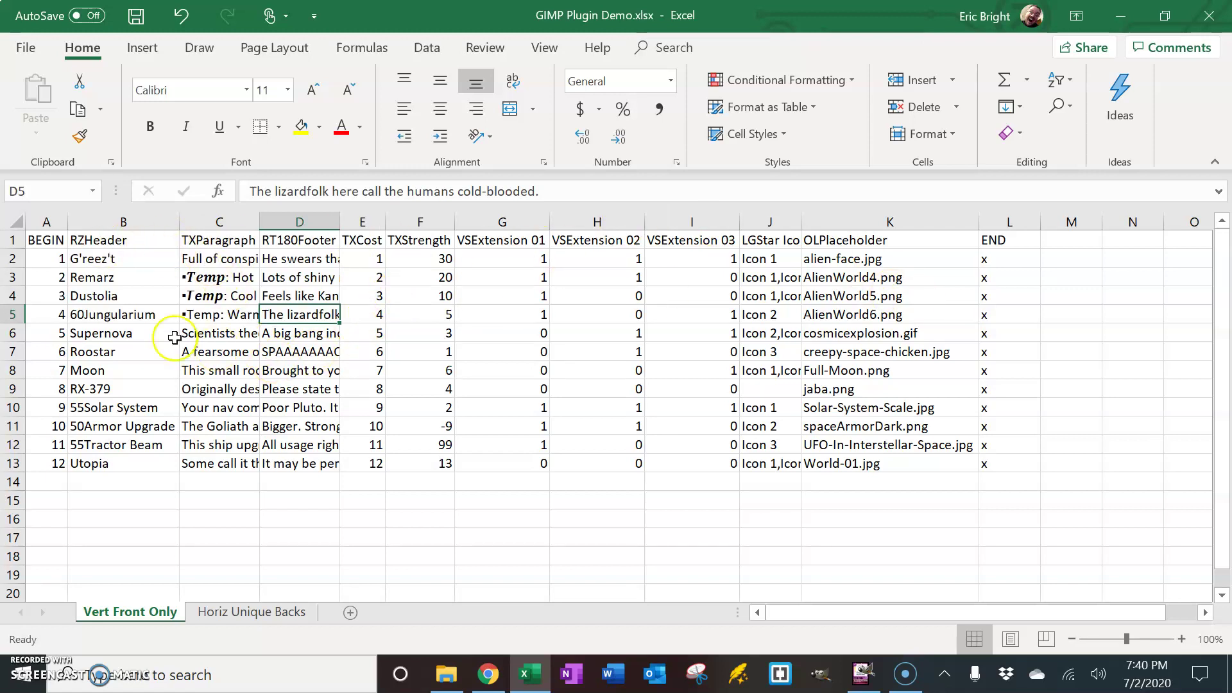
- Review the card data: the RZHeader column, rows 2–4, and the first card name G'reez't
click(109, 241)
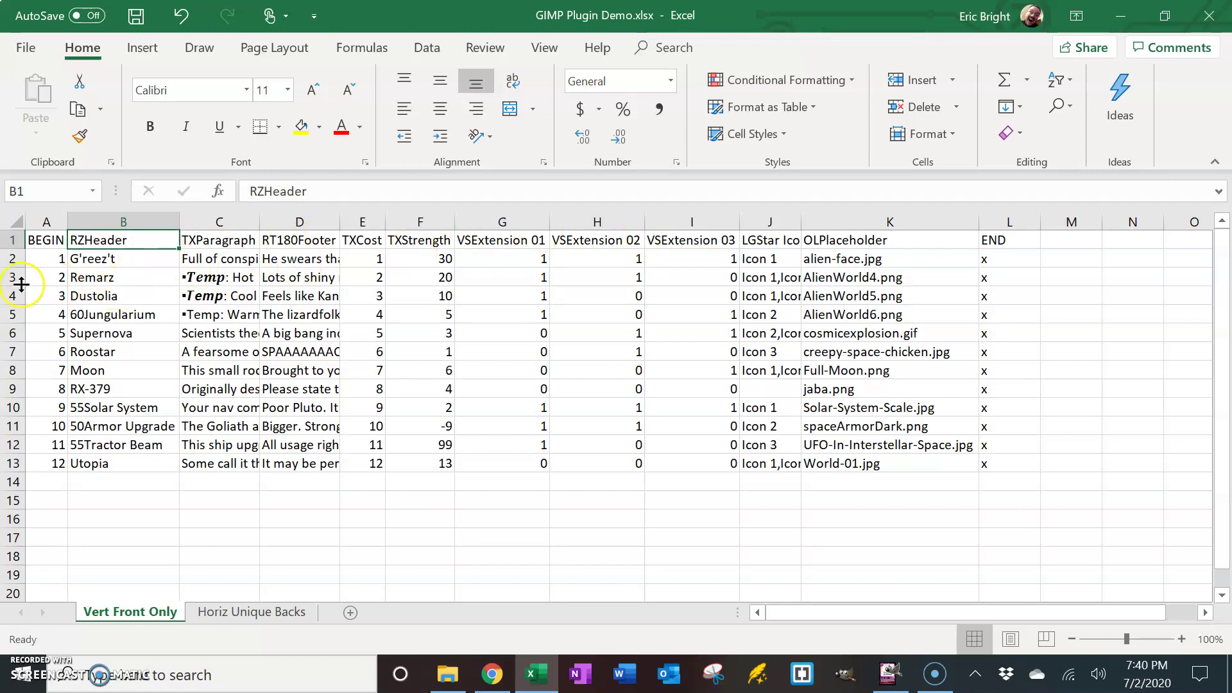
click(13, 259)
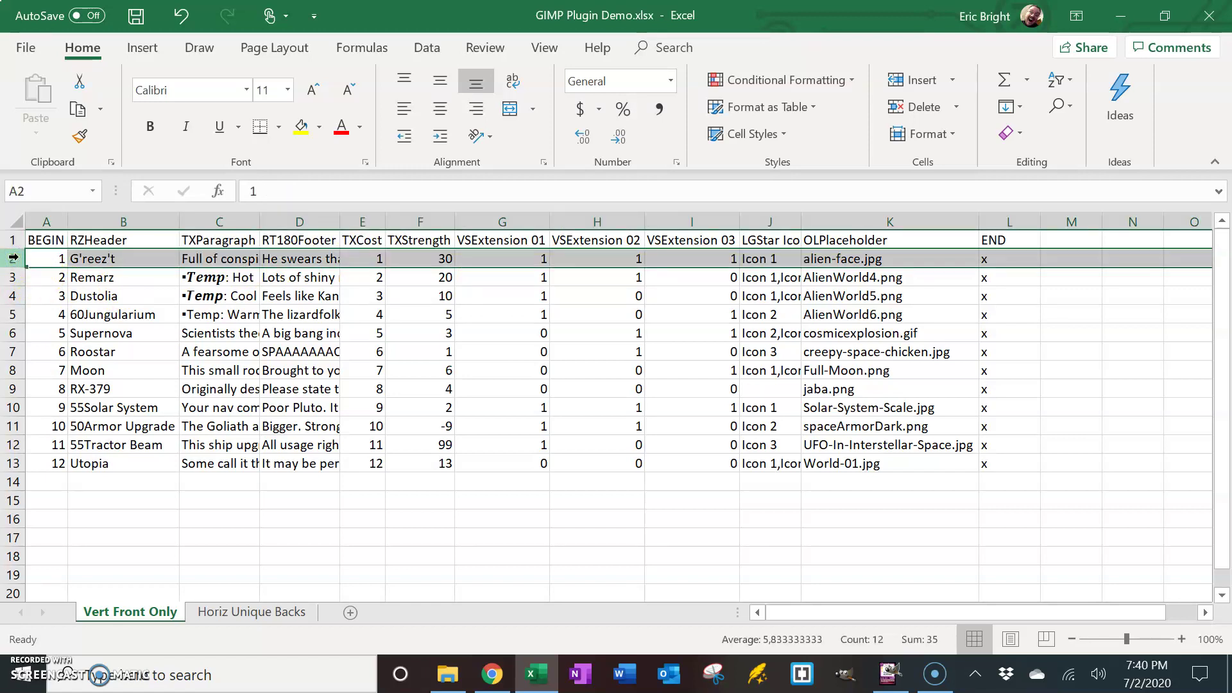
drag(23, 245, 22, 246)
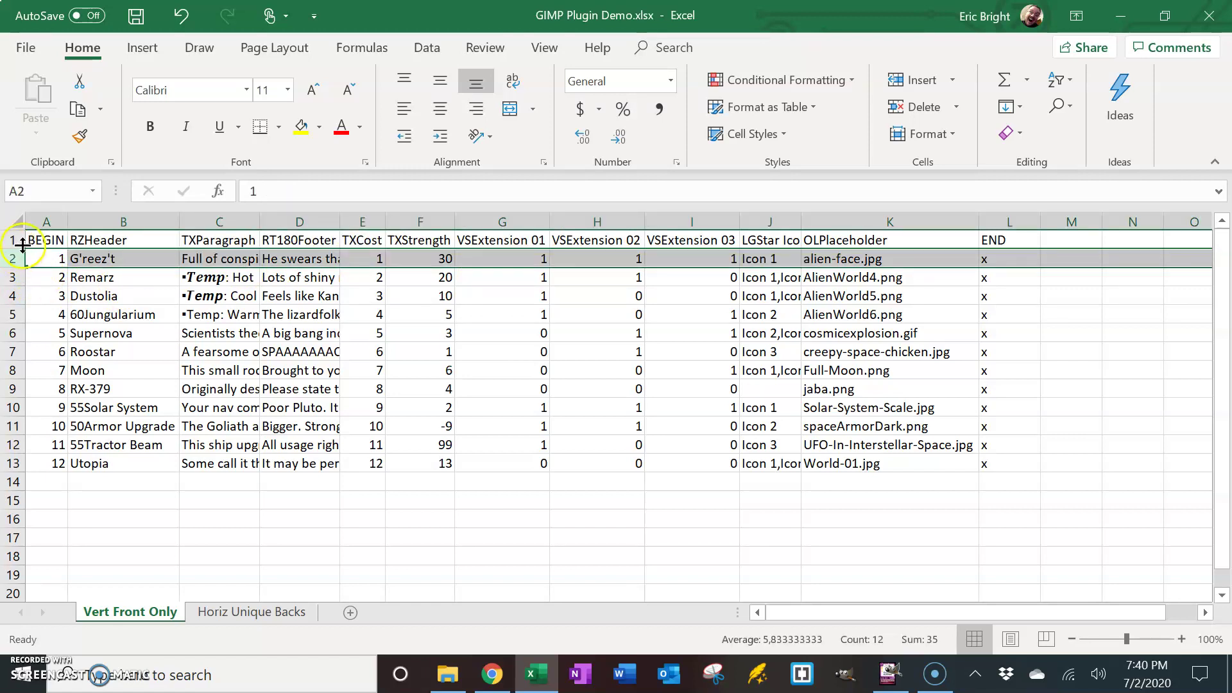
click(13, 277)
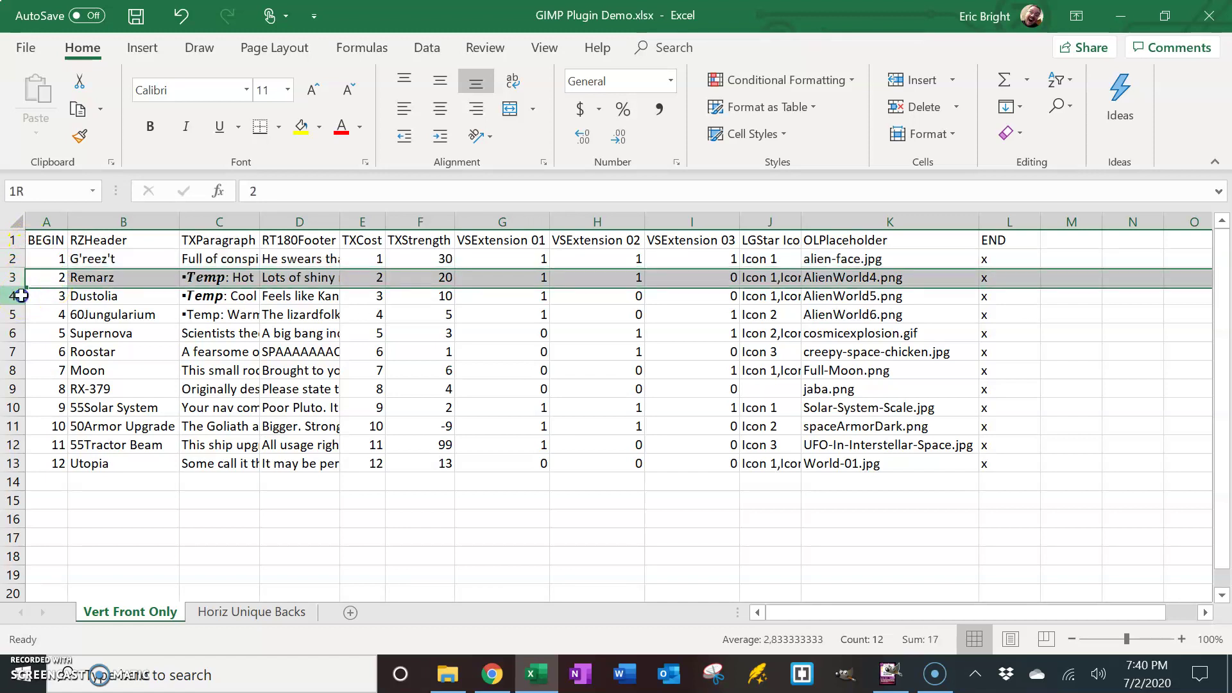
click(14, 296)
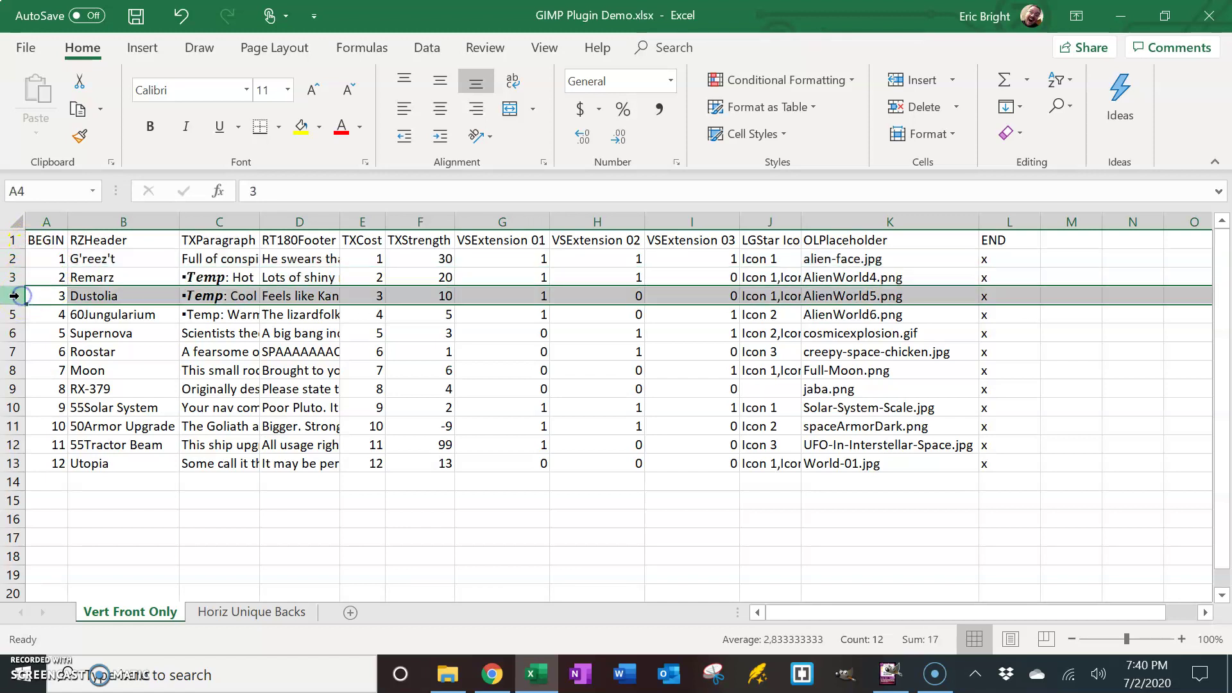
click(97, 260)
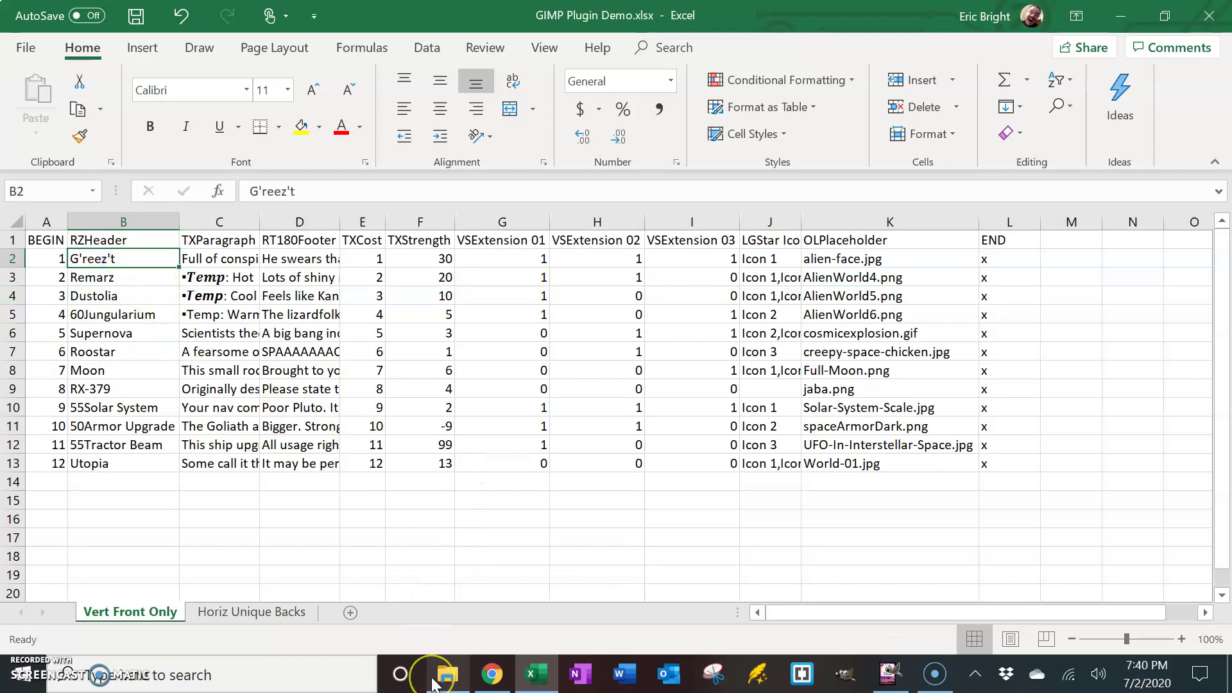
- Open the project's Card Image Output folder to confirm DemoBack.png, then return to Excel
click(433, 683)
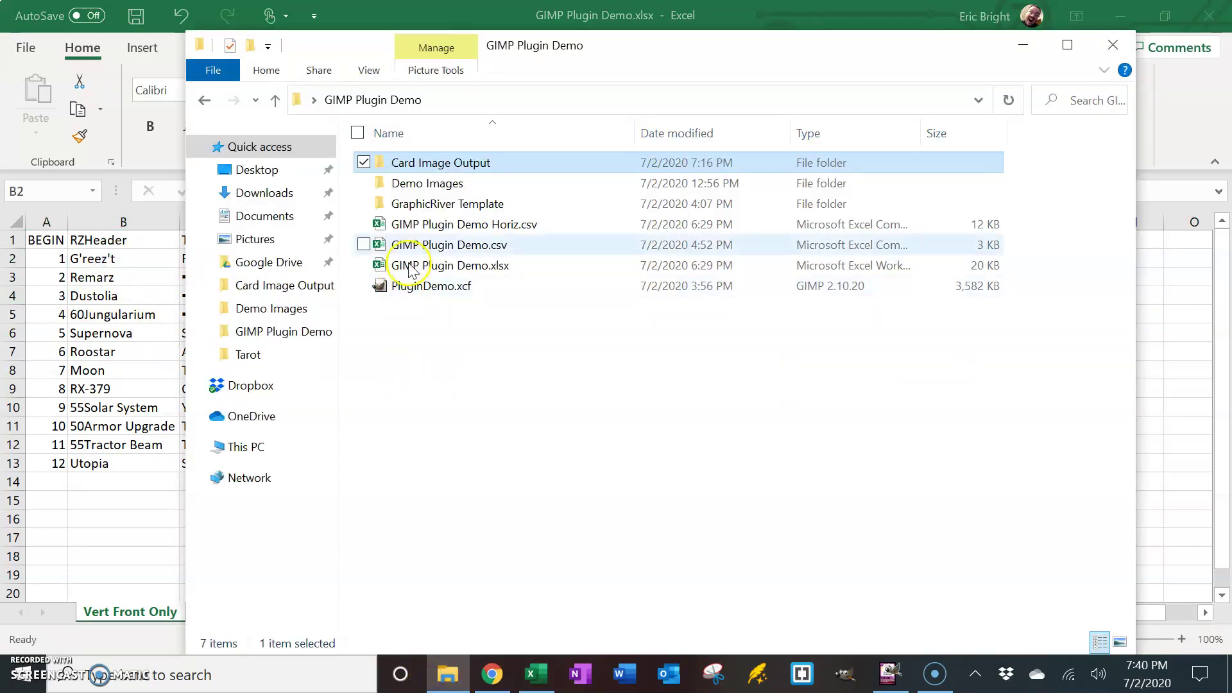
double_click(440, 163)
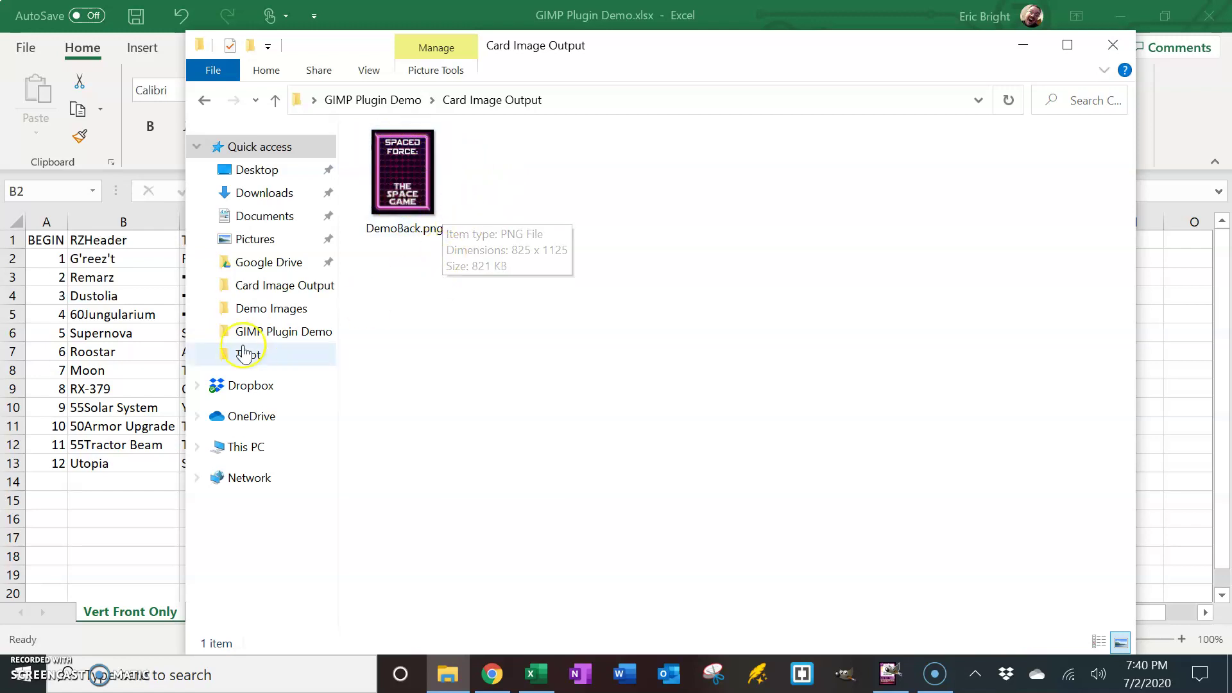
key(alt+Tab)
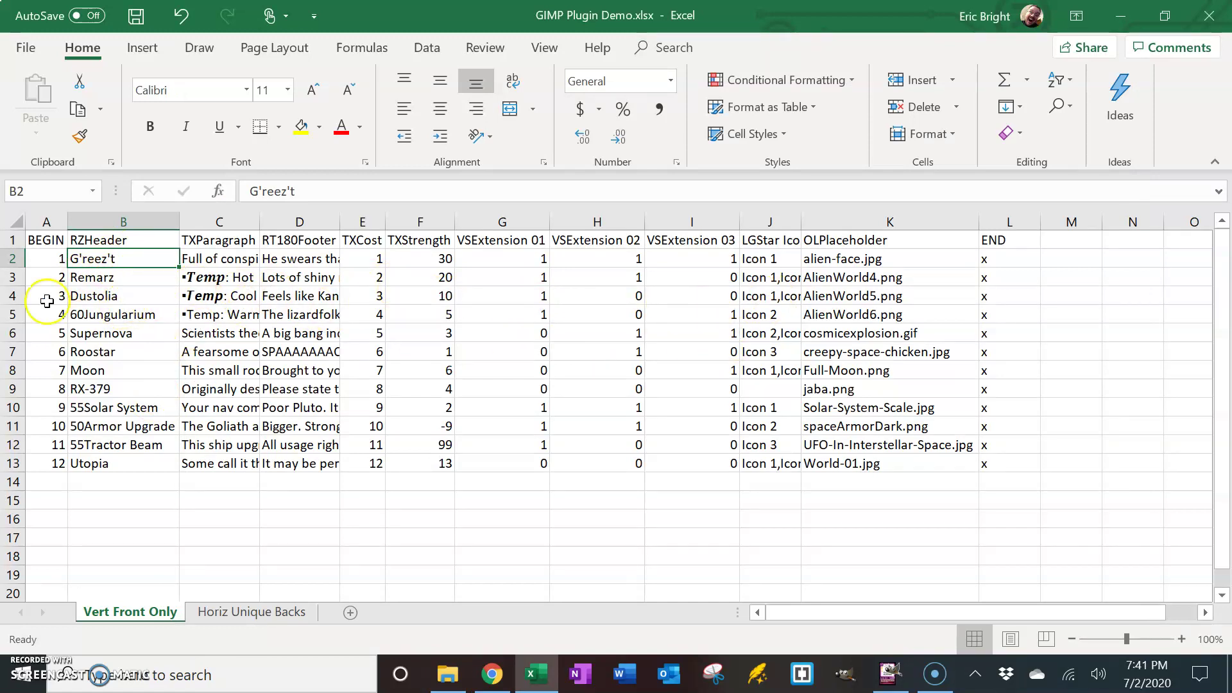
click(13, 258)
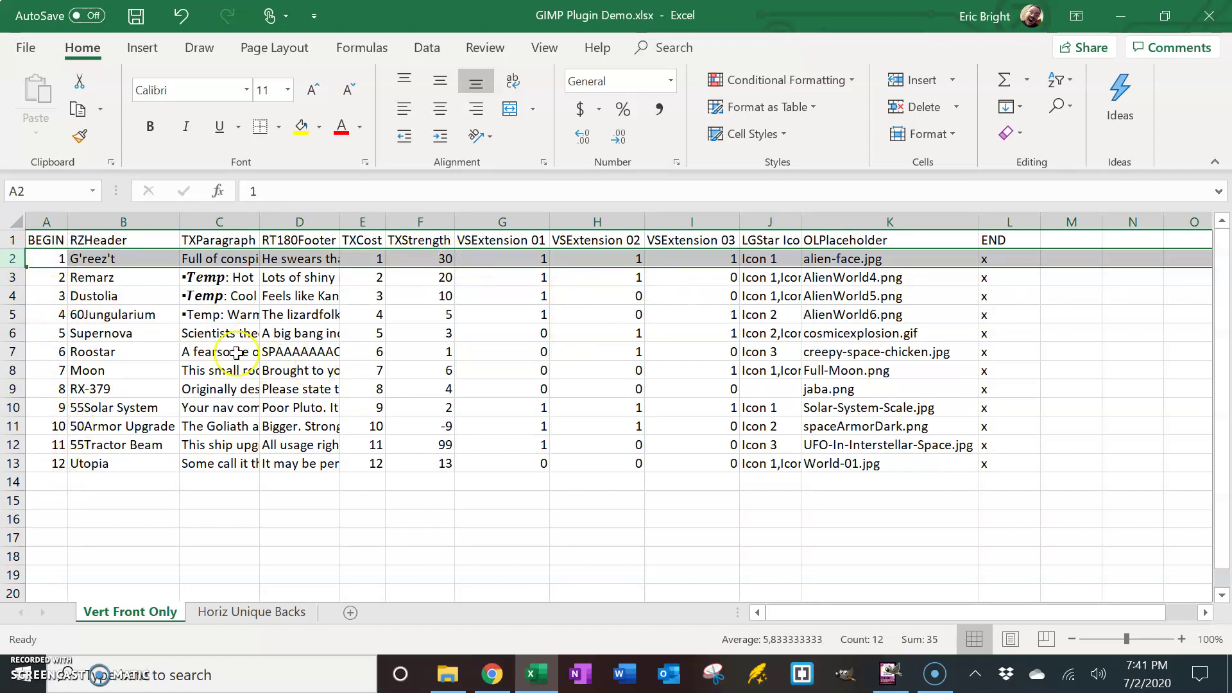
click(102, 258)
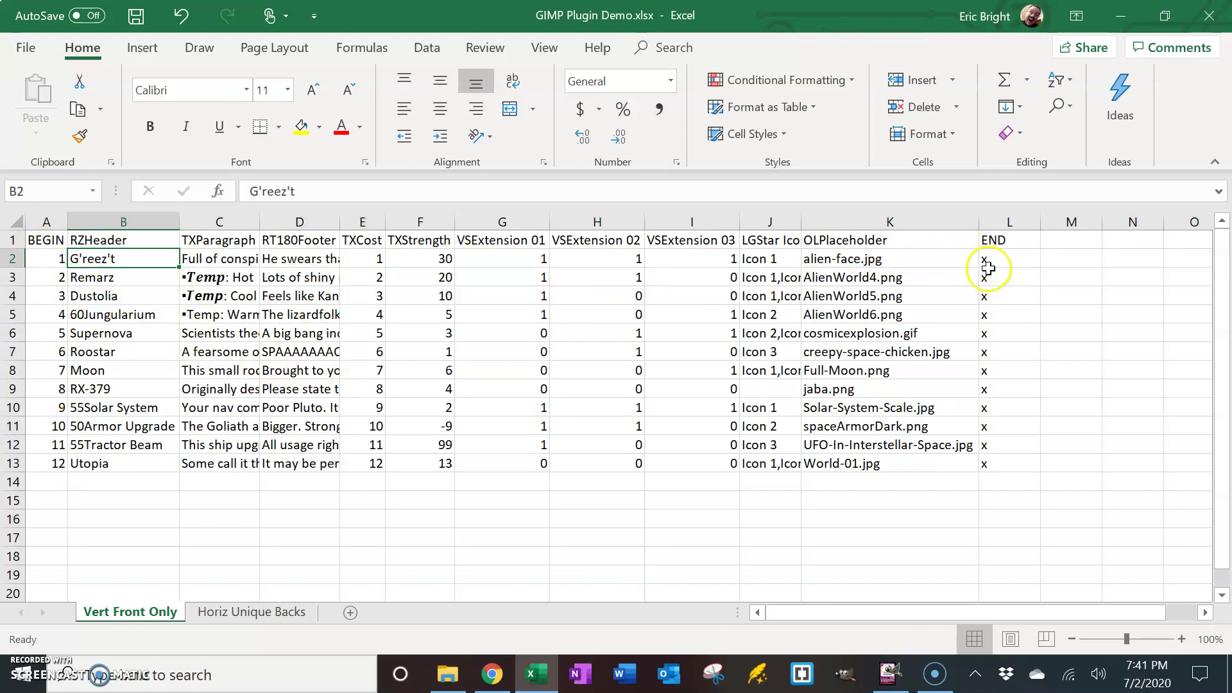
click(39, 222)
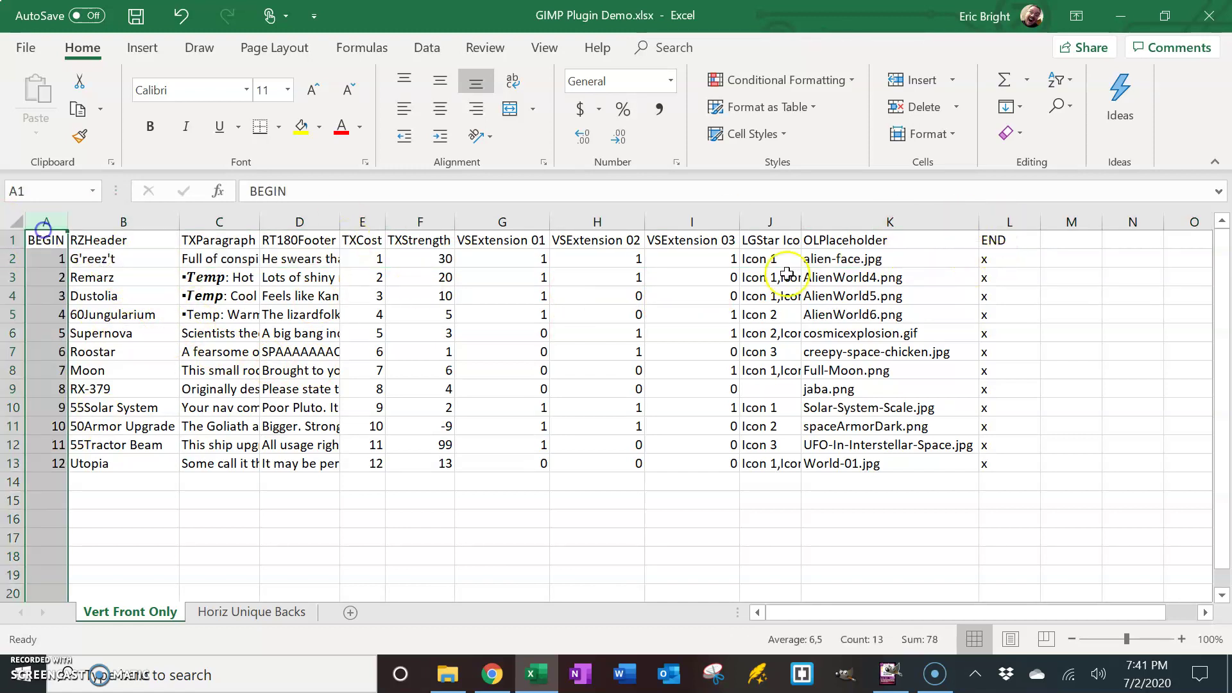
ctrl+click(999, 221)
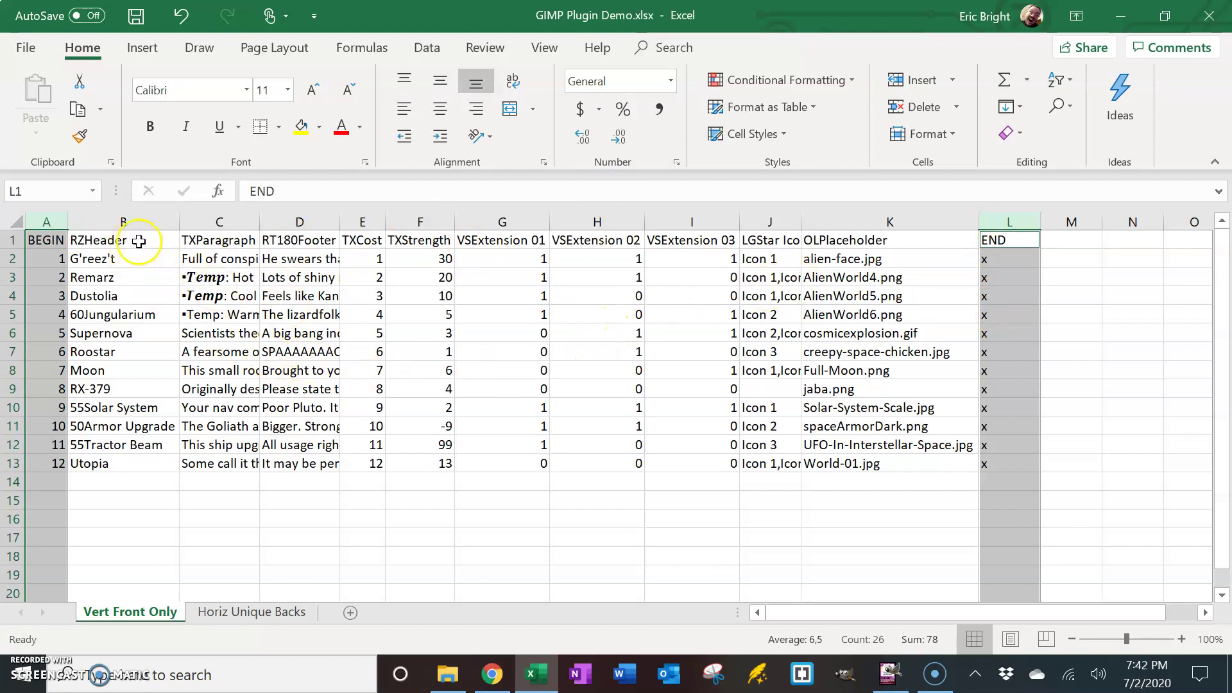
click(133, 221)
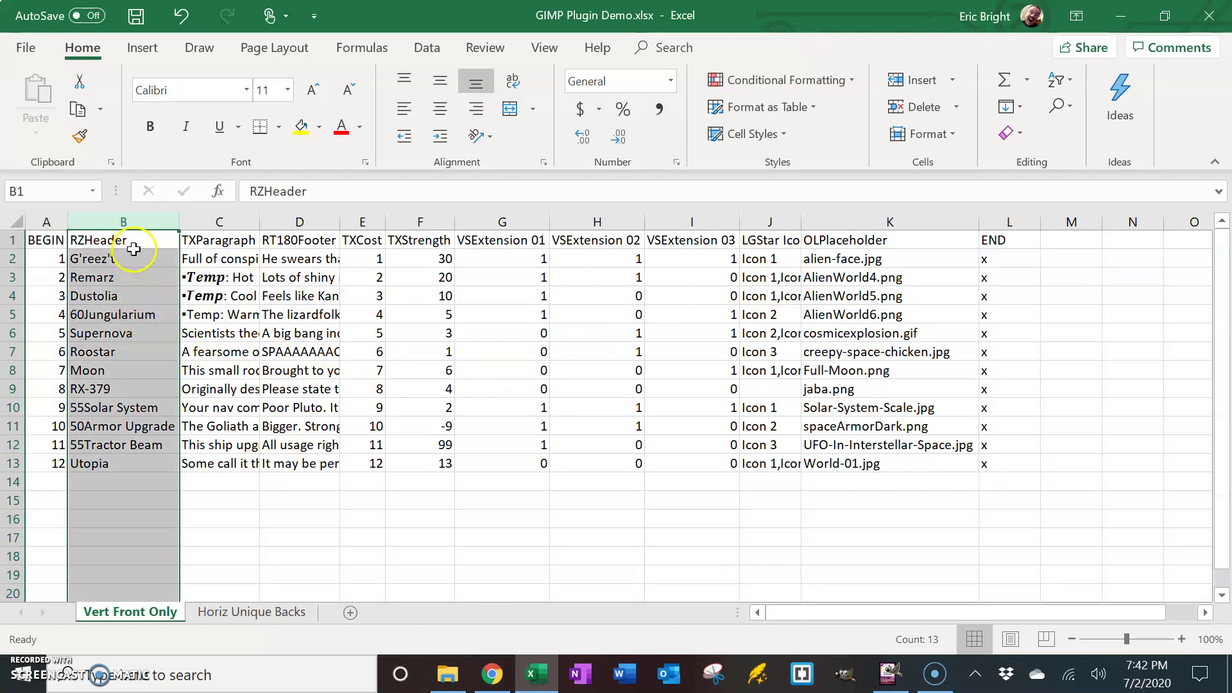
click(888, 673)
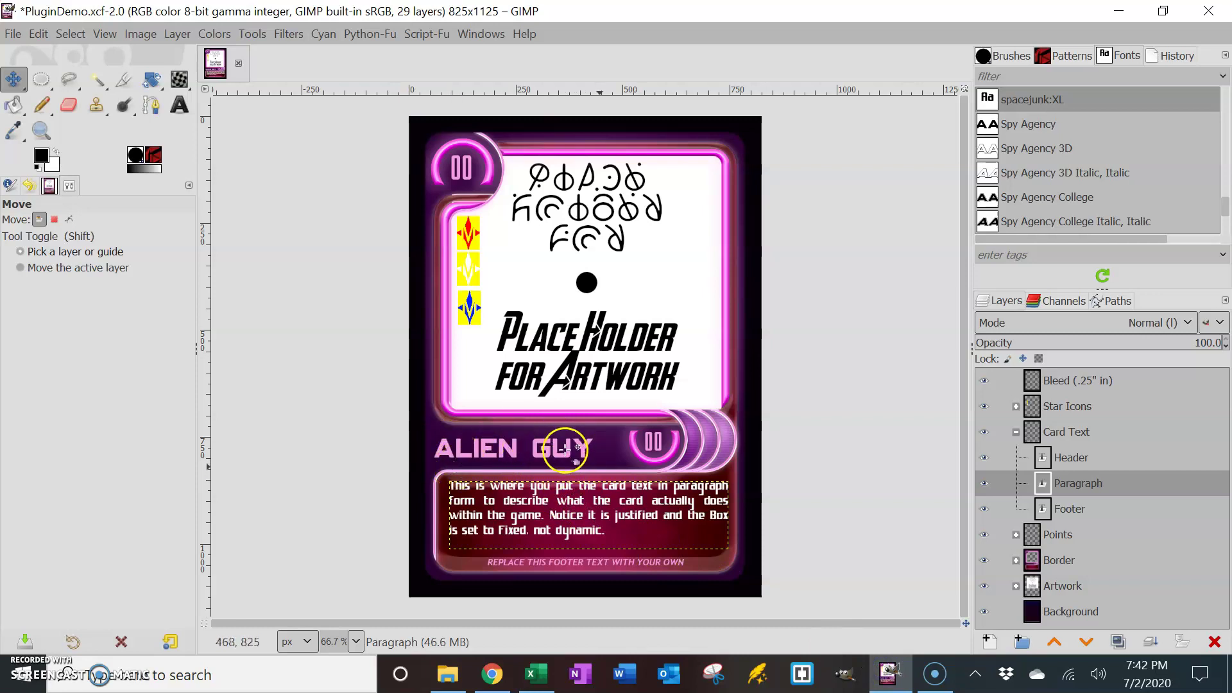
click(531, 673)
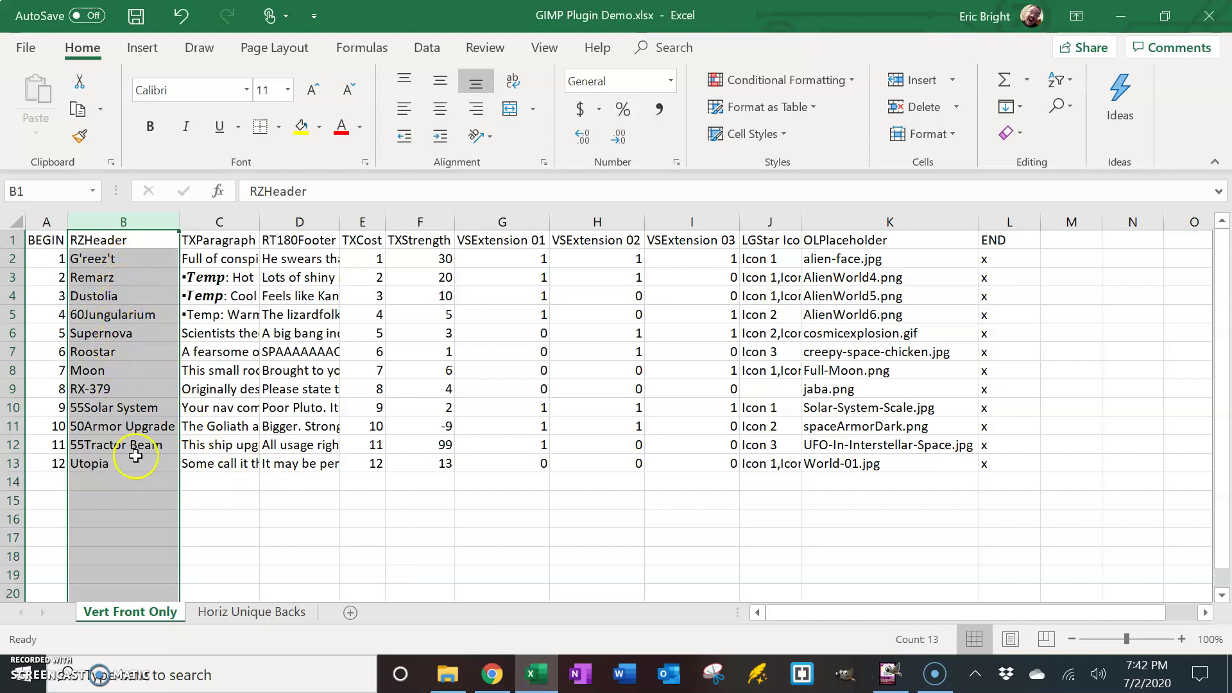
click(254, 193)
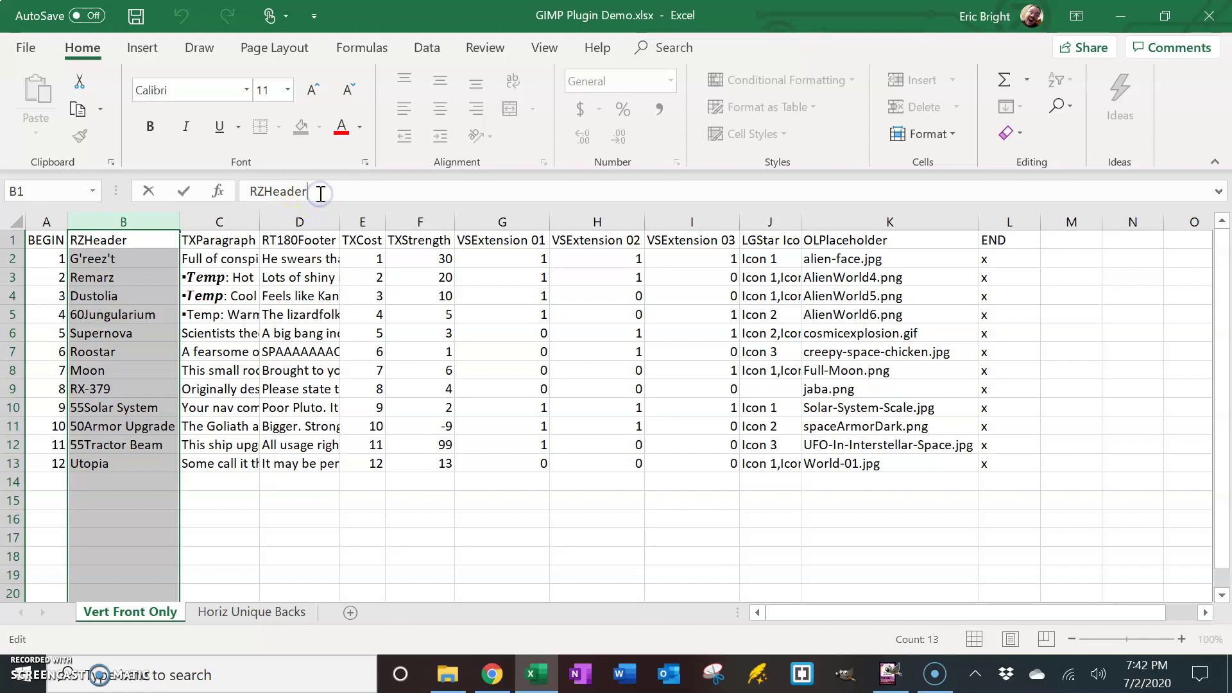
click(128, 241)
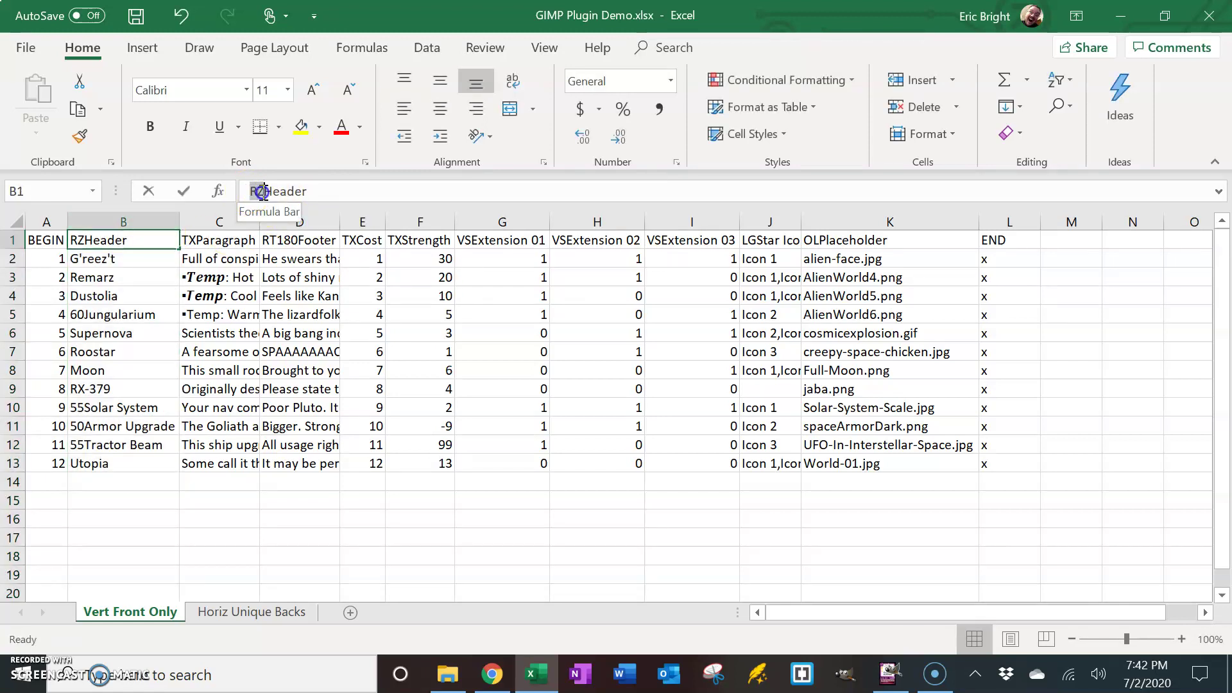
drag(250, 192, 263, 193)
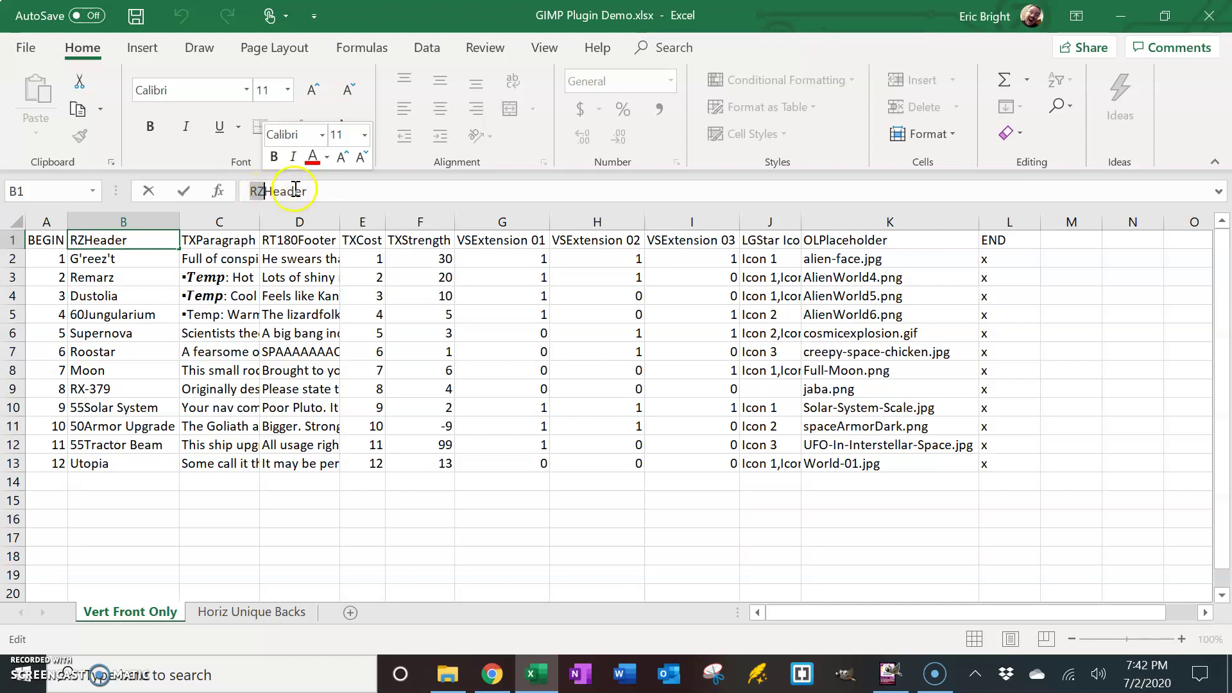
- In GIMP, select the card's header text with the Text tool
click(890, 681)
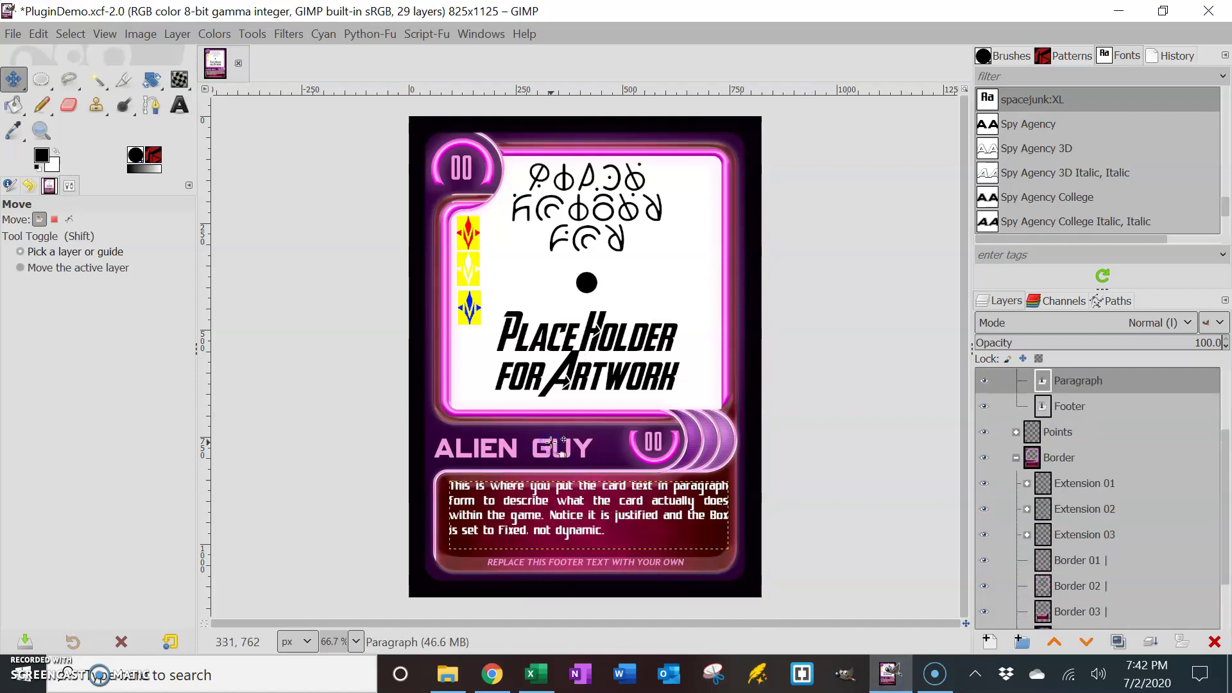
click(179, 105)
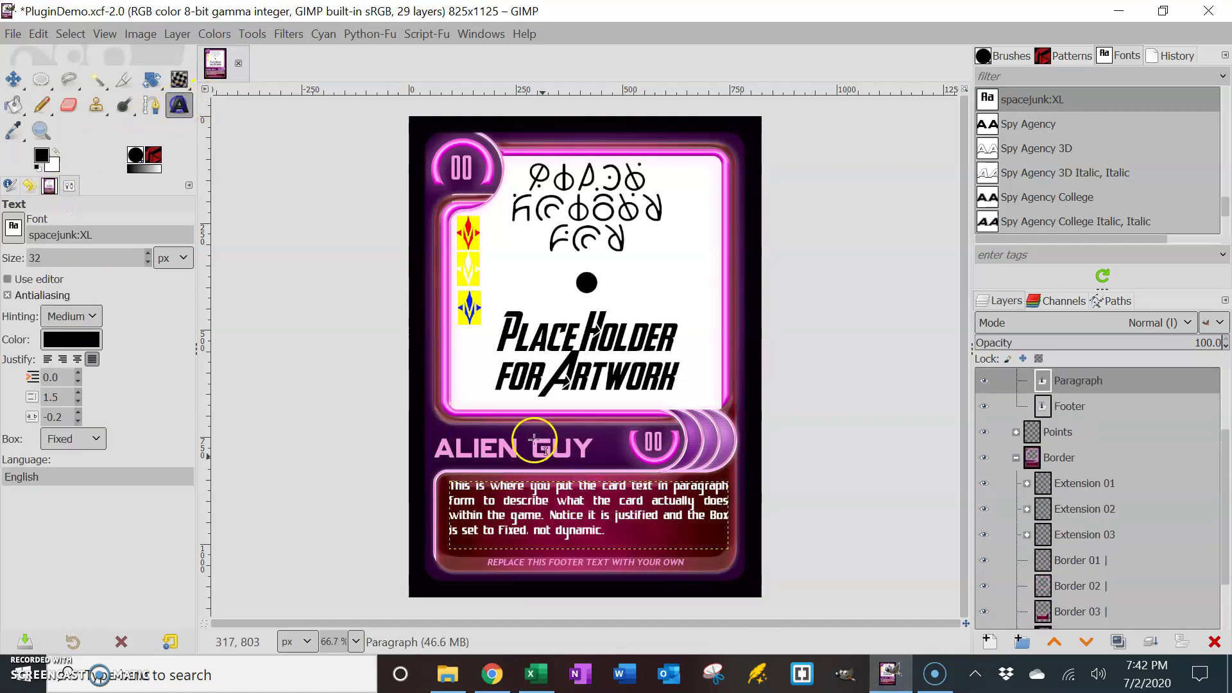
click(545, 449)
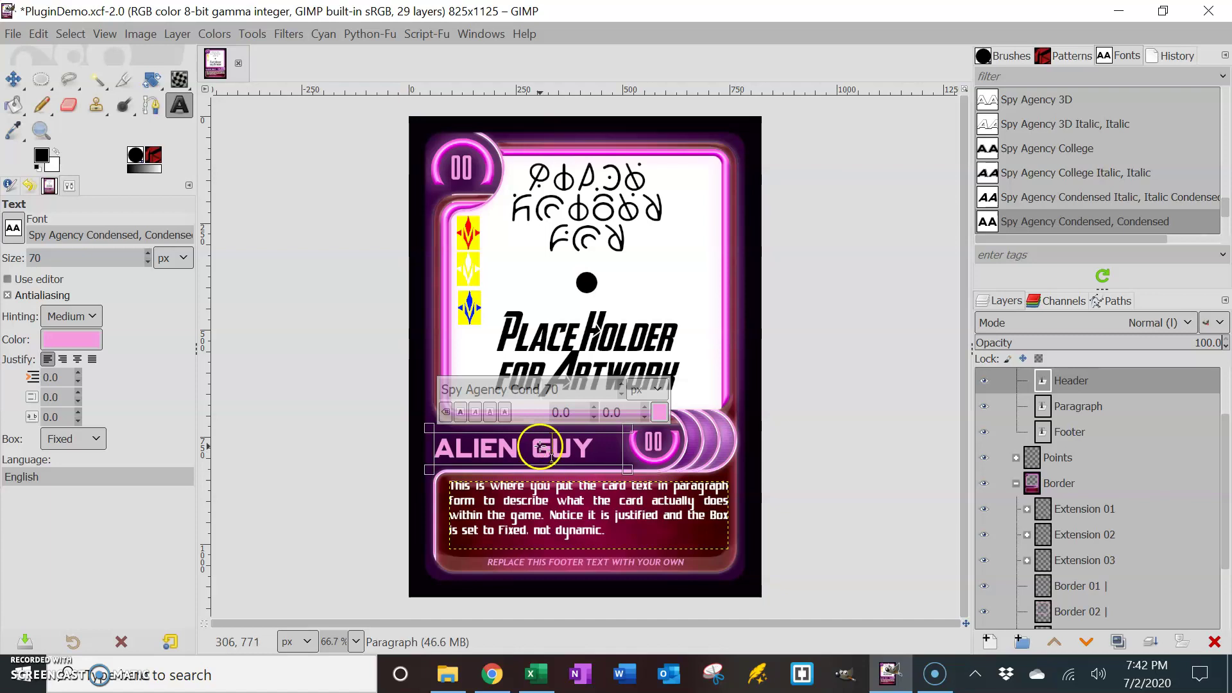
click(477, 451)
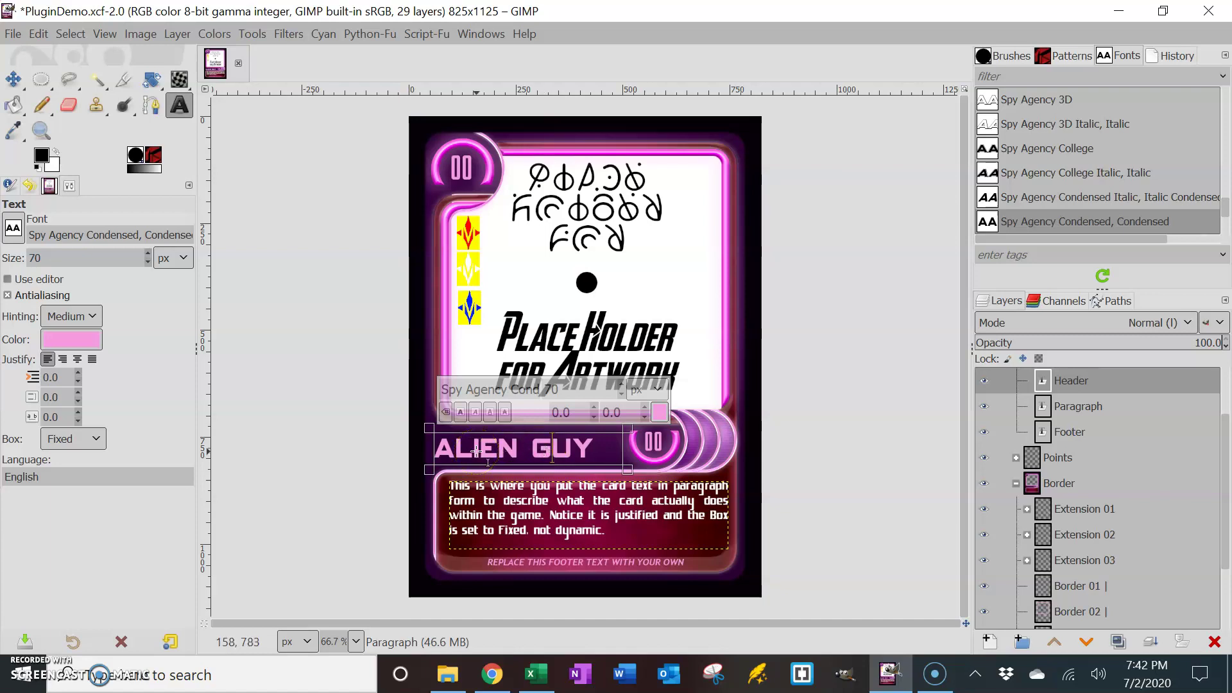
triple_click(477, 451)
click(491, 442)
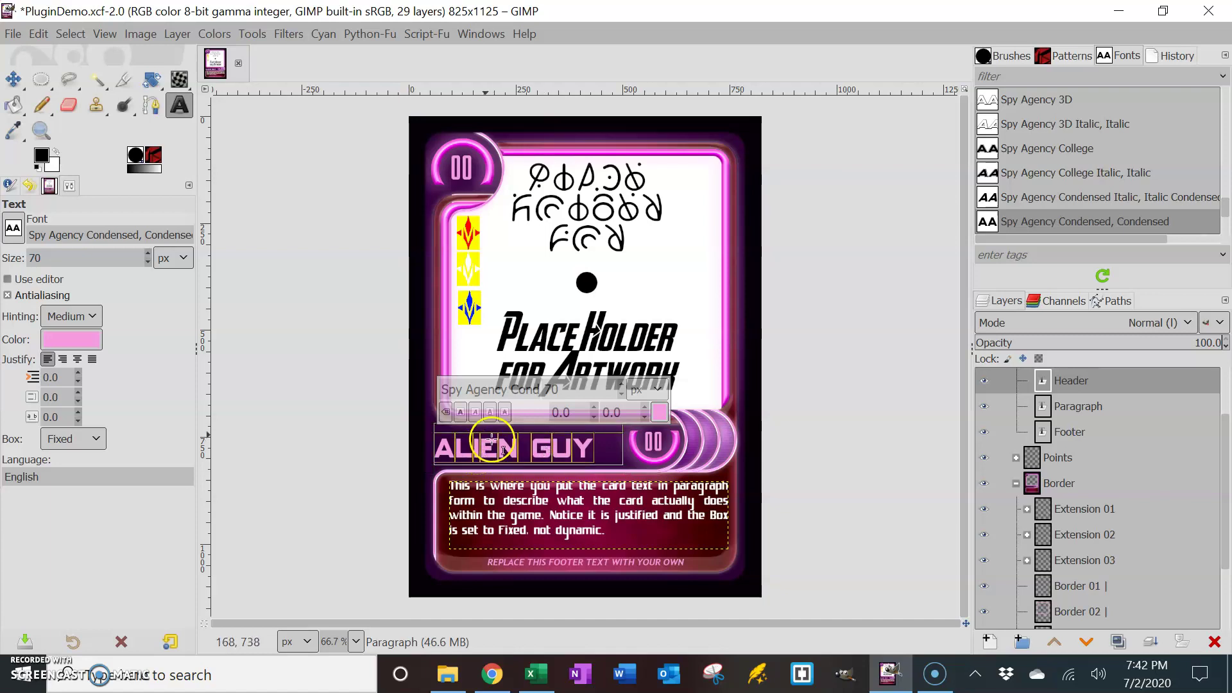
click(431, 440)
click(499, 442)
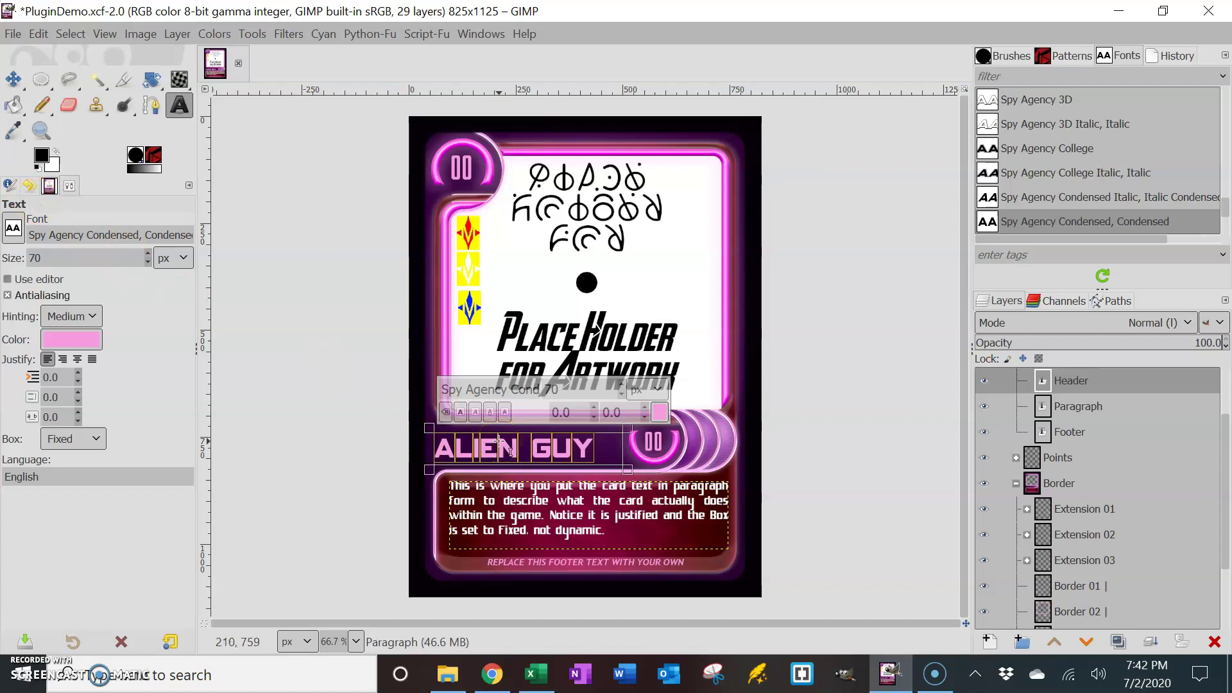
- Fix a stray character in the title and reduce its font size, trying 60
text(HUGE GAS P)
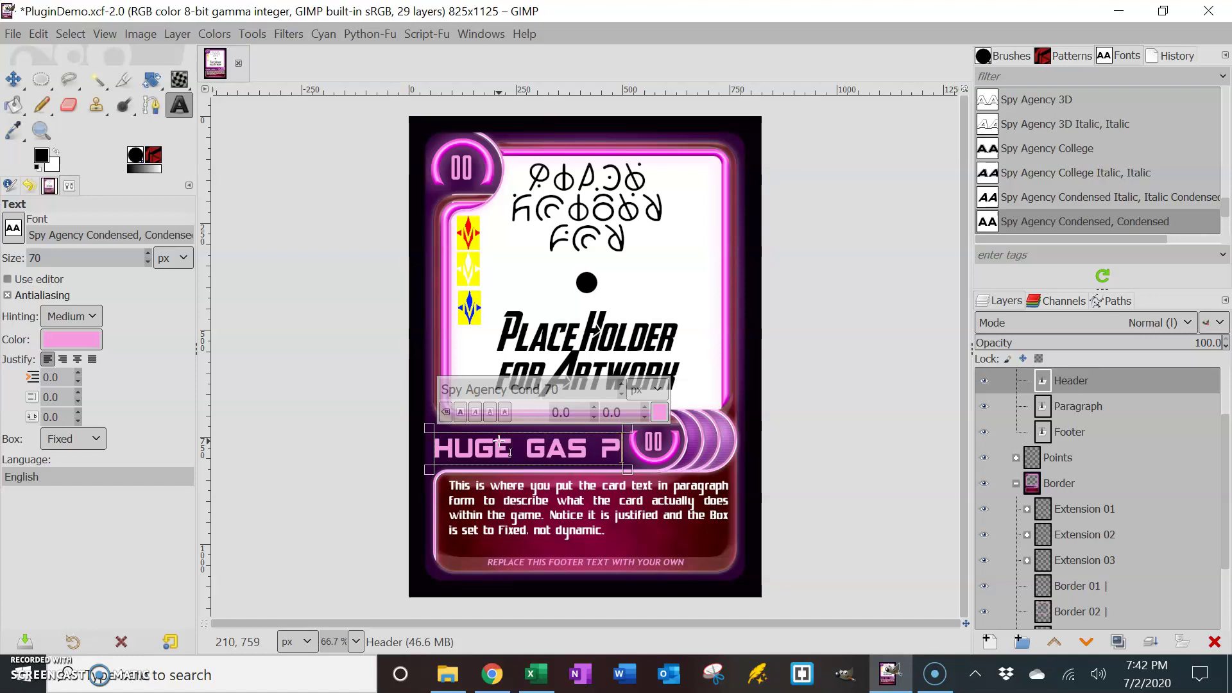
key(BackSpace)
key(ctrl+a)
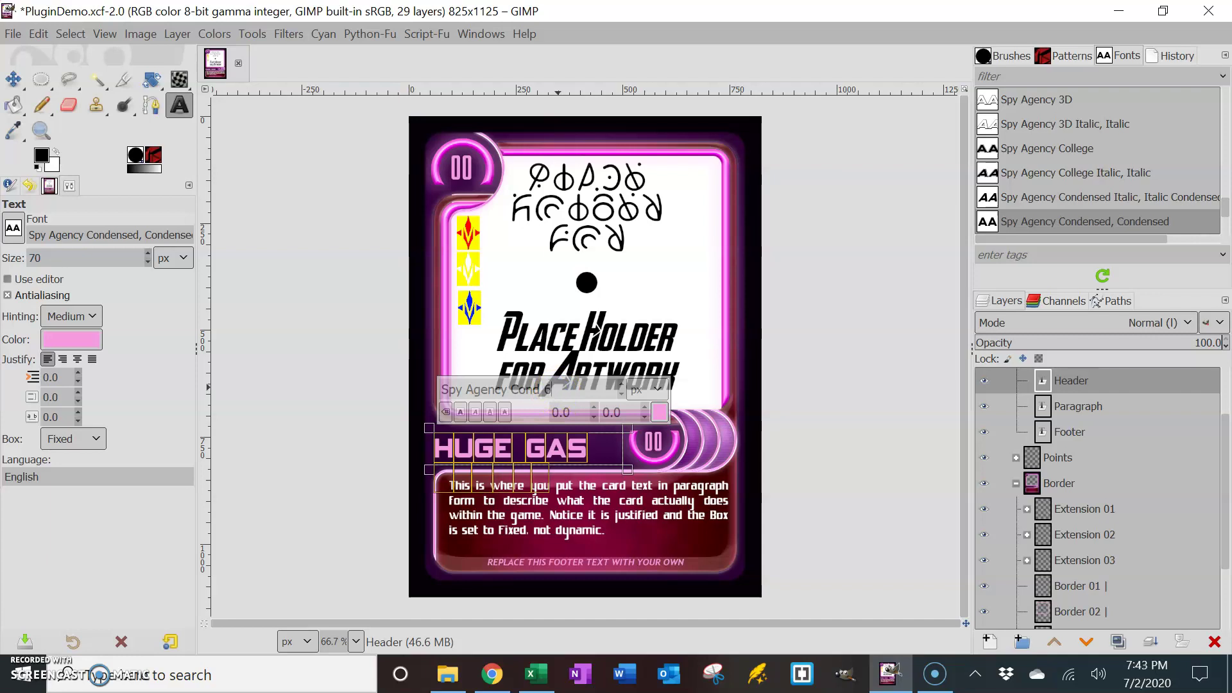
text(60)
key(Return)
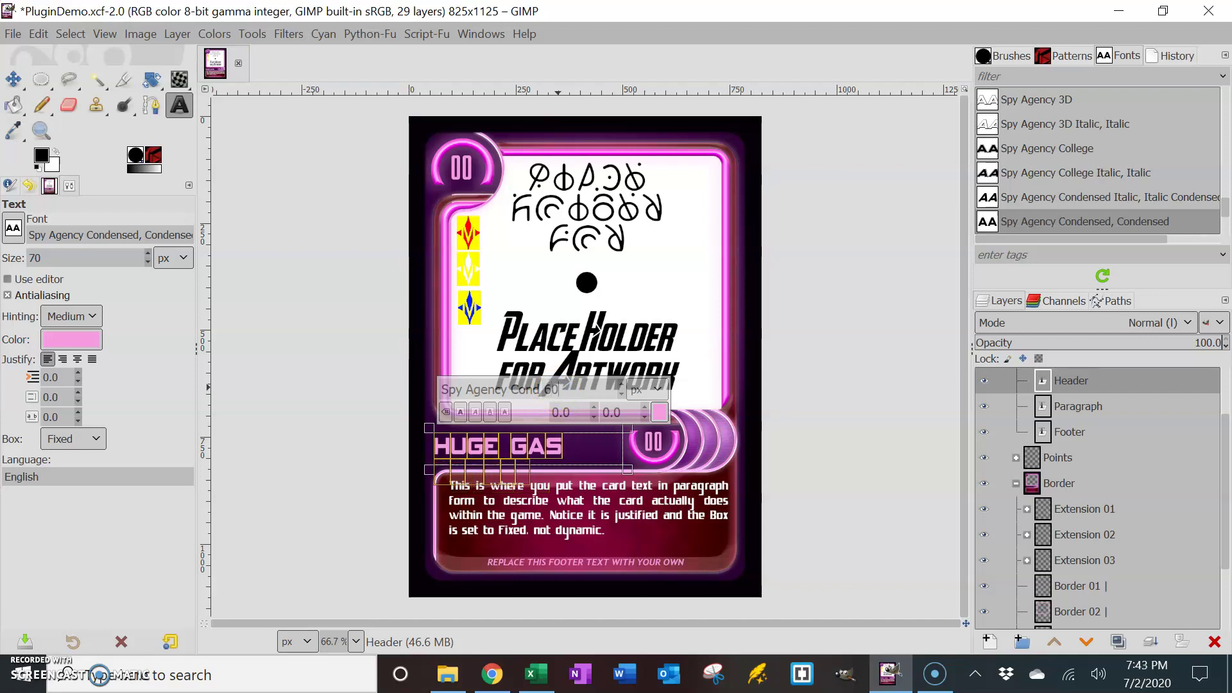
click(616, 395)
drag(618, 394, 619, 395)
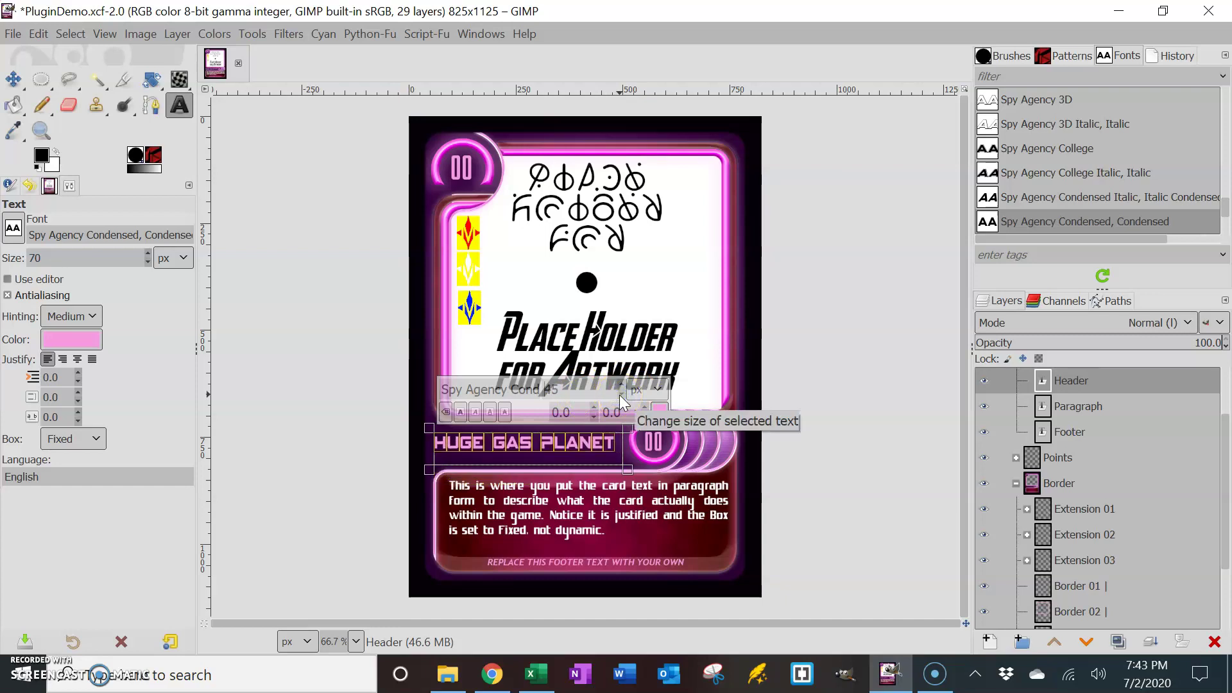
- Replace the HUGE GAS PLANET title with ALIEN GUY
click(599, 461)
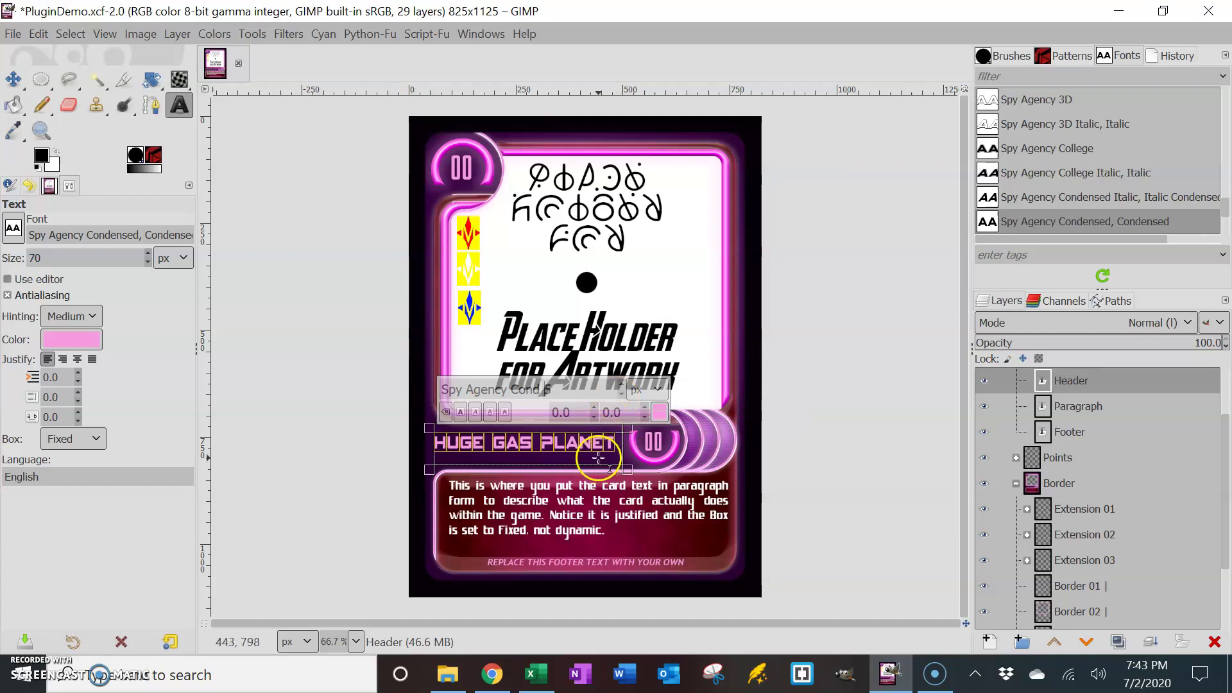
triple_click(560, 442)
key(BackSpace)
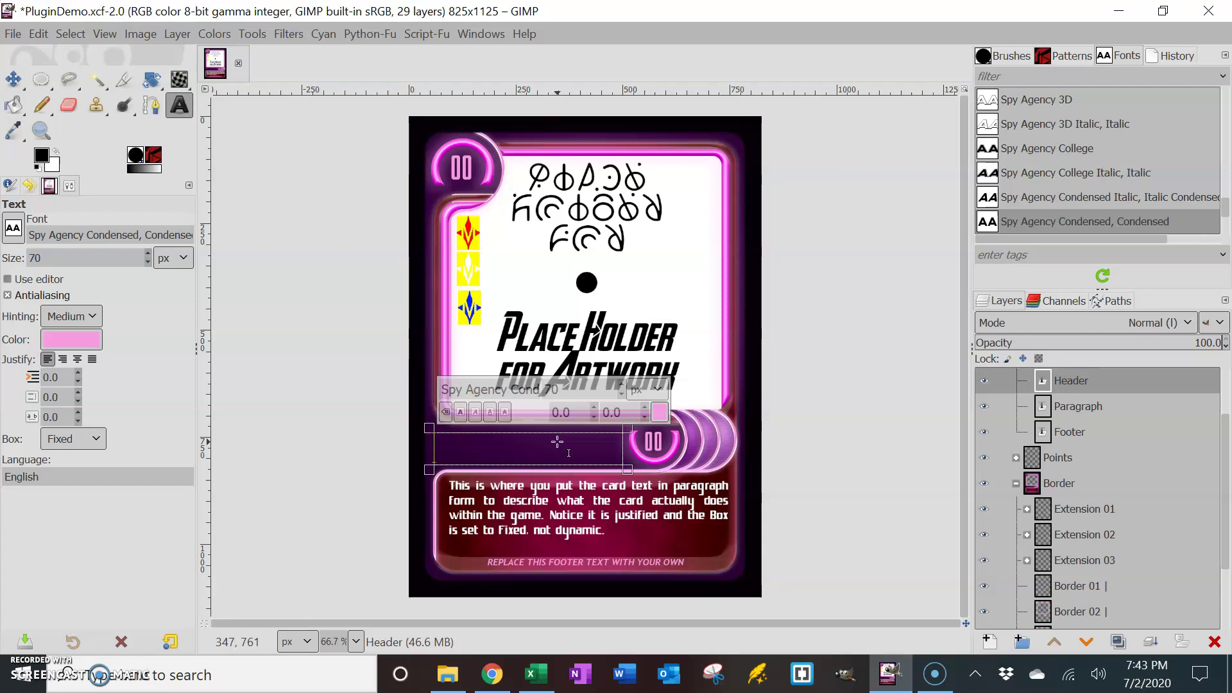
text(ALIEN GUY)
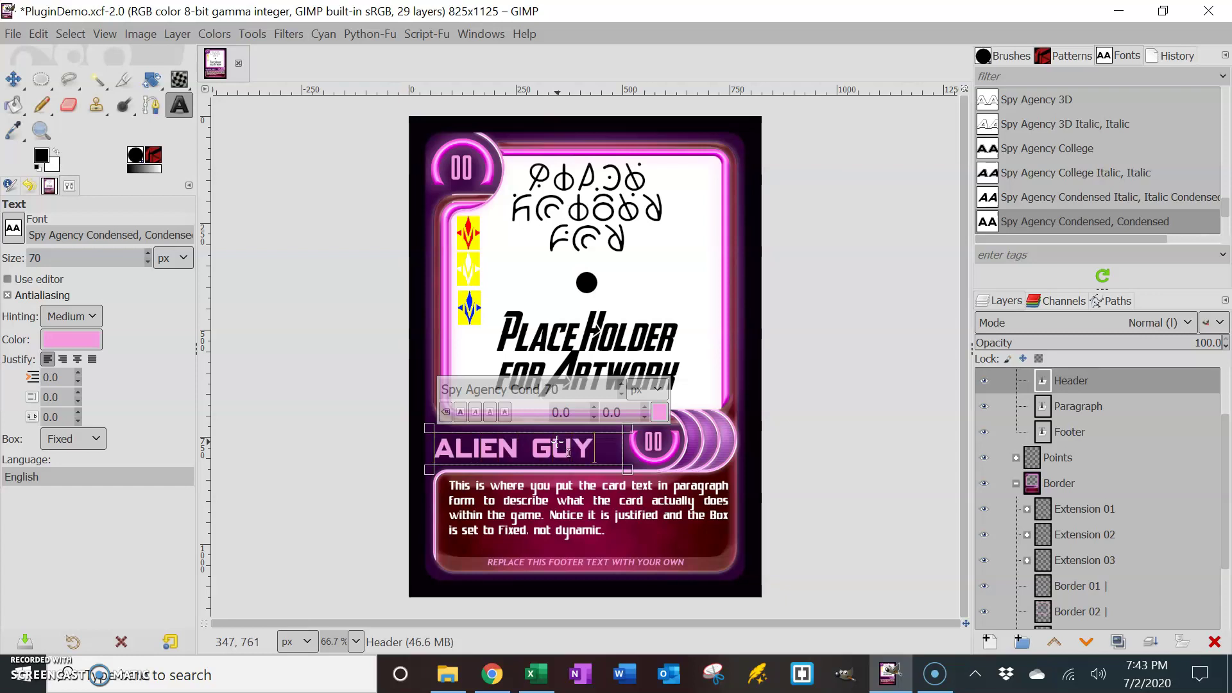
- Return to the Excel card data sheet and move down from the B1 heading
click(89, 257)
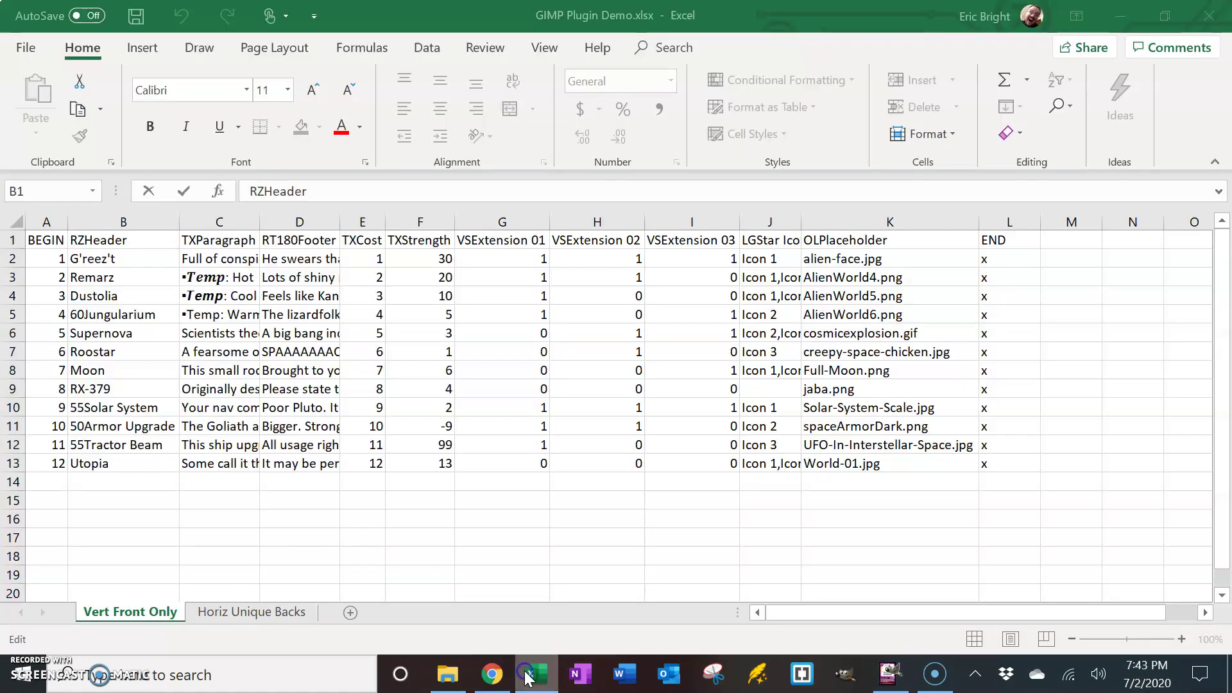
click(536, 674)
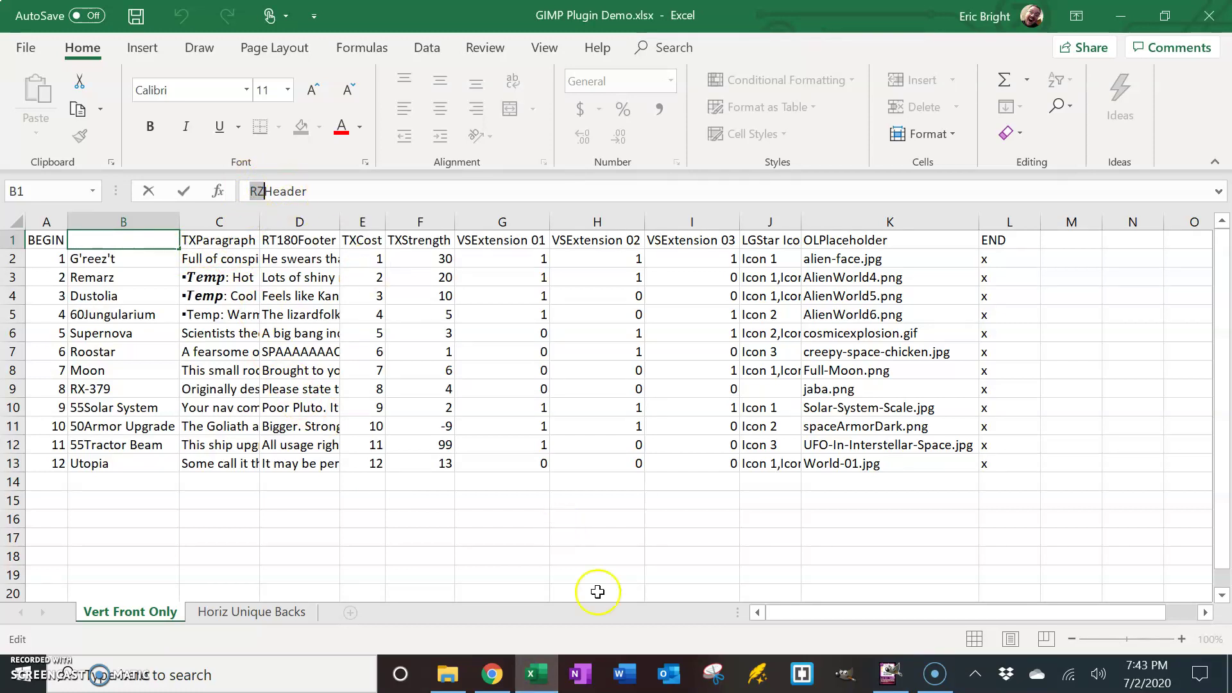
click(889, 674)
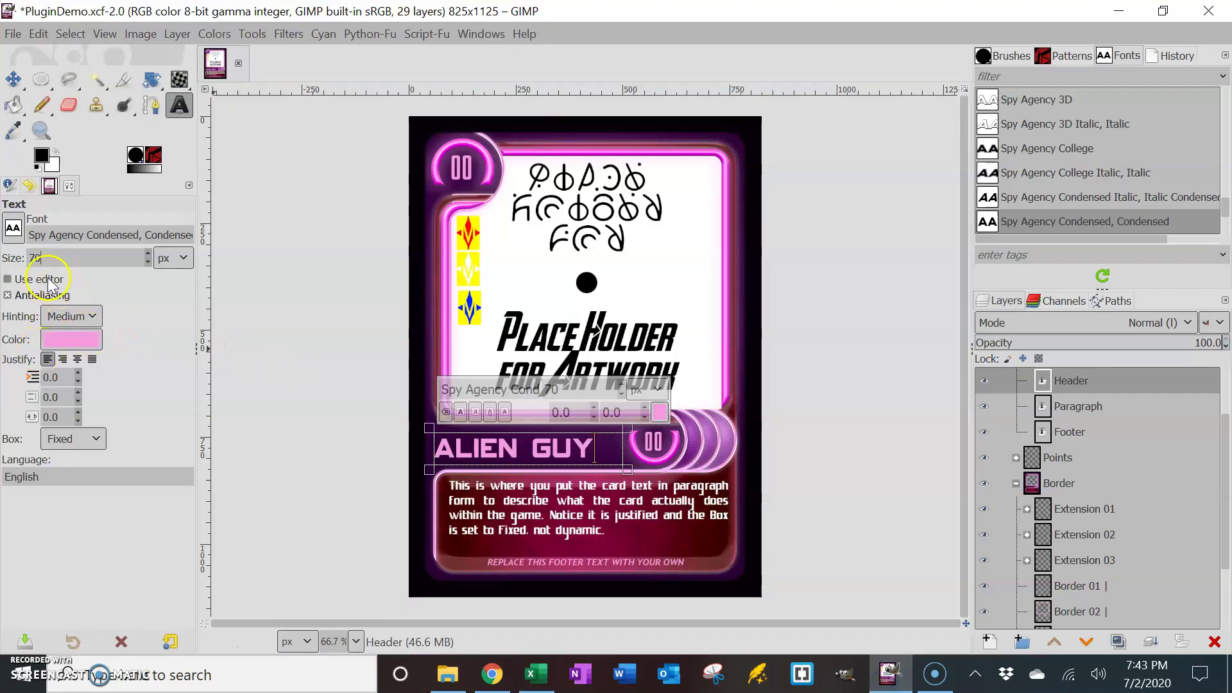
click(537, 674)
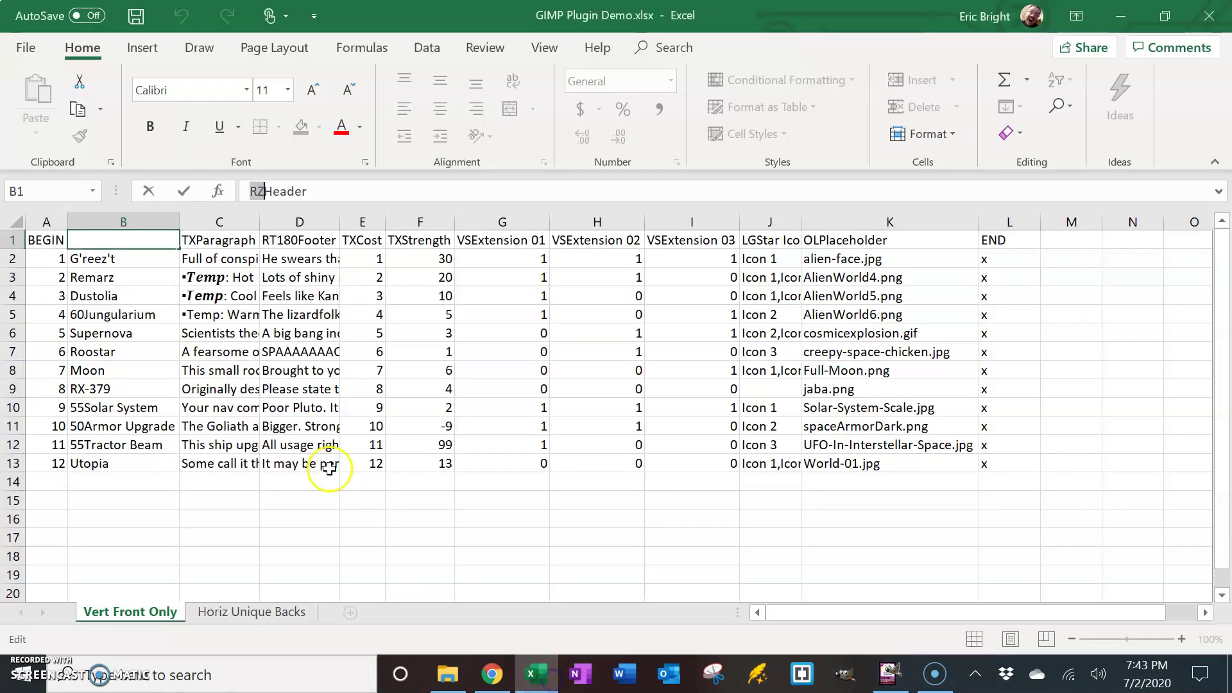
key(Return)
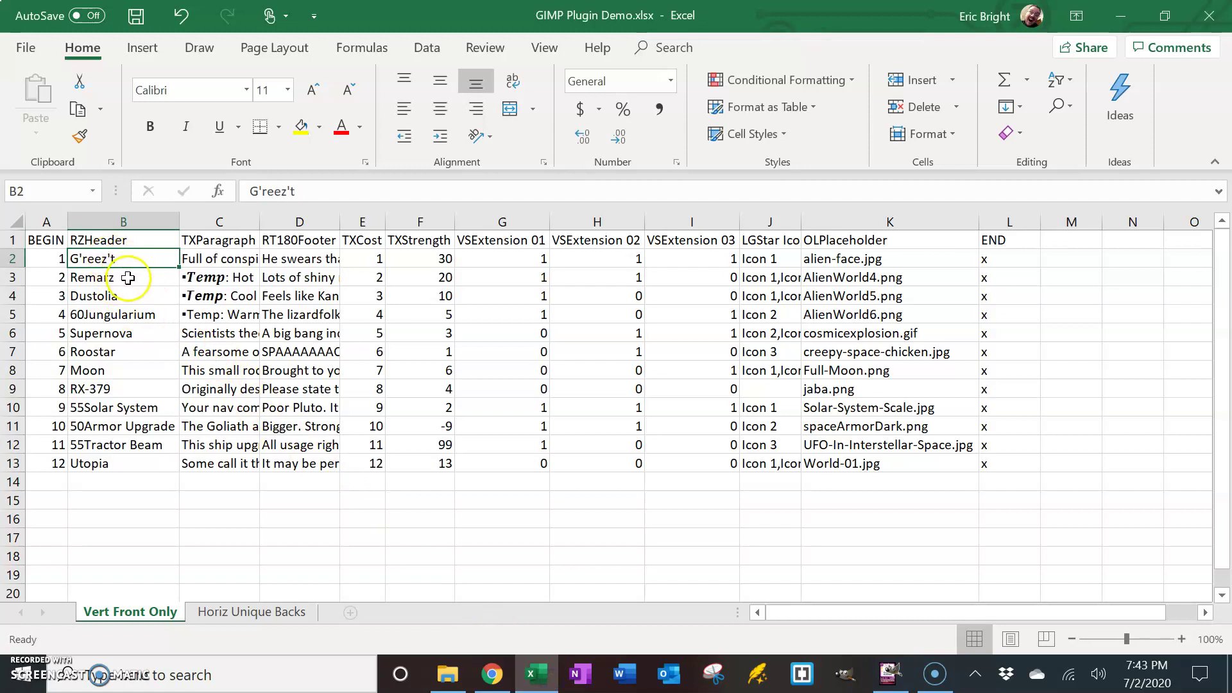
- Step through card names B3–B5 and highlight the 60 prefix of 60Jungularium
click(129, 277)
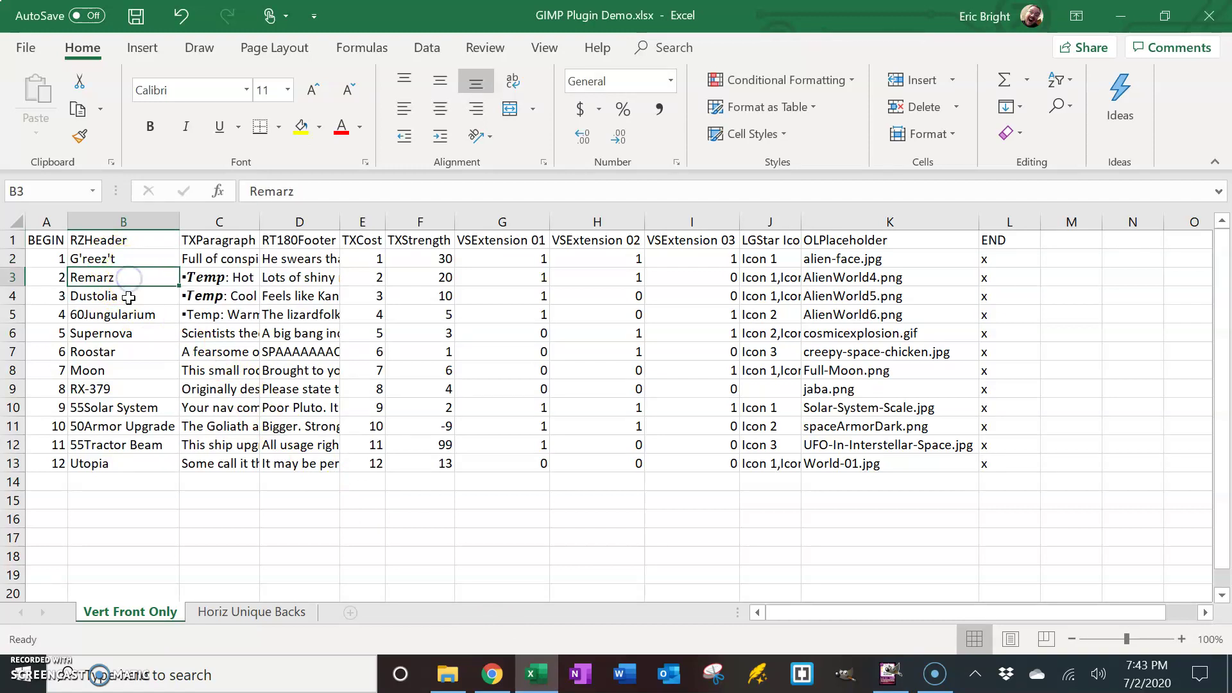
click(129, 297)
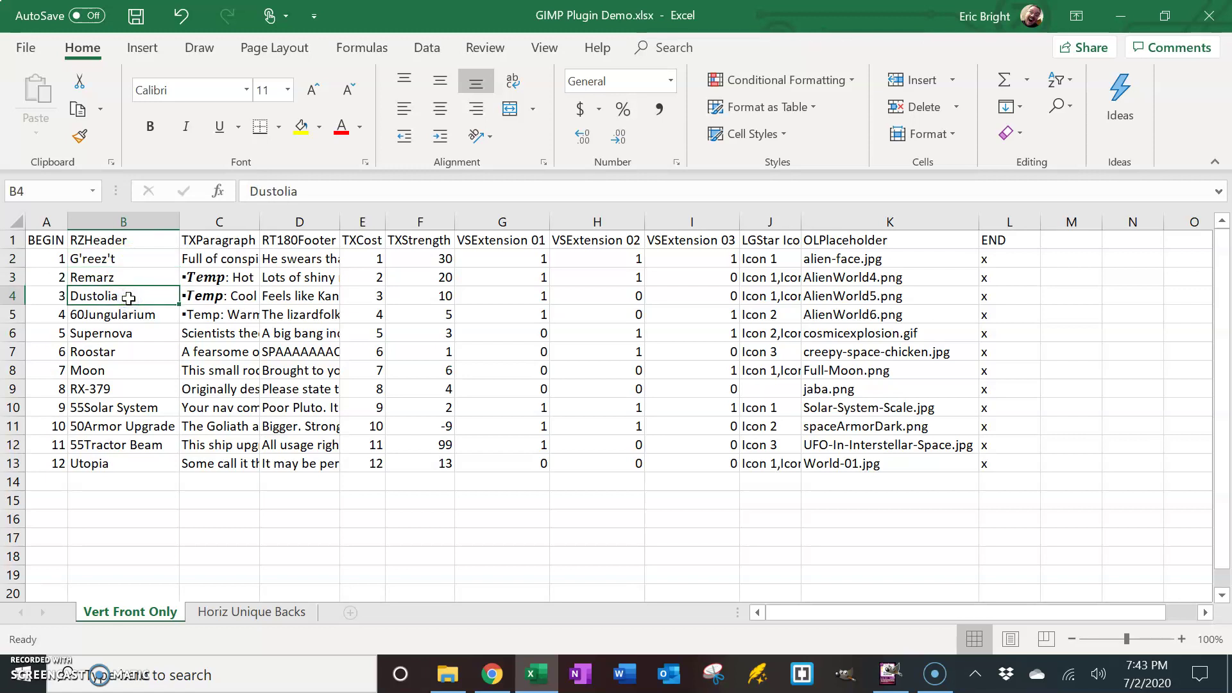
click(129, 315)
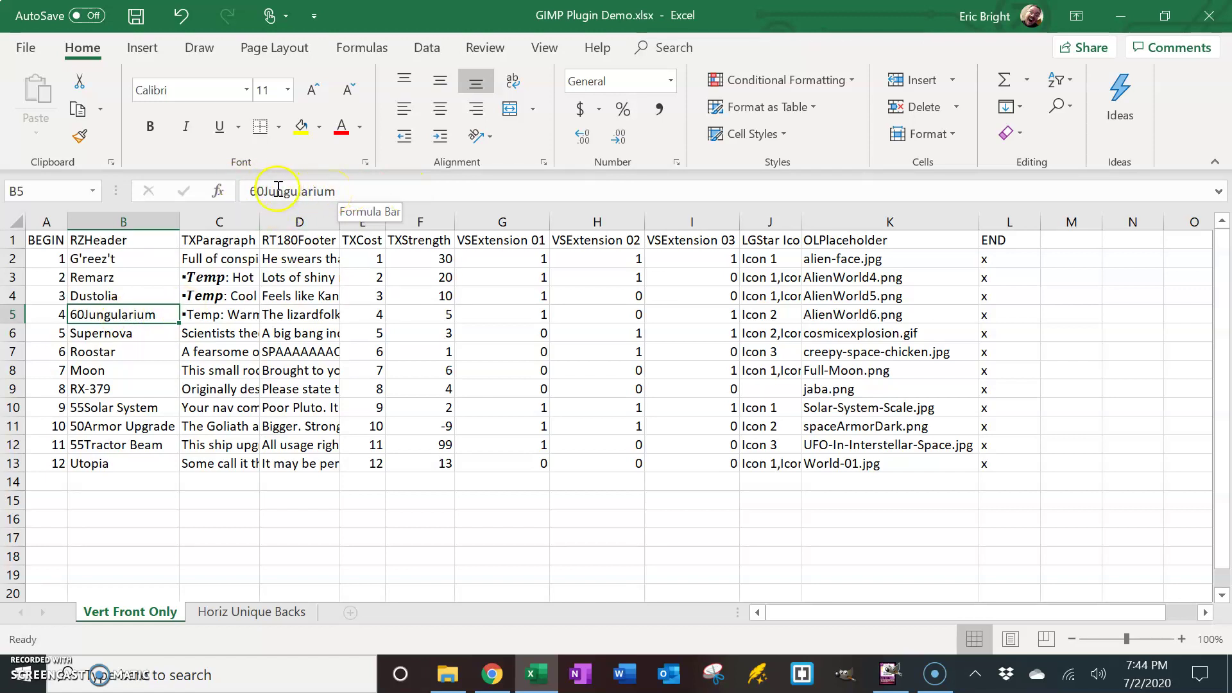
drag(250, 192, 266, 191)
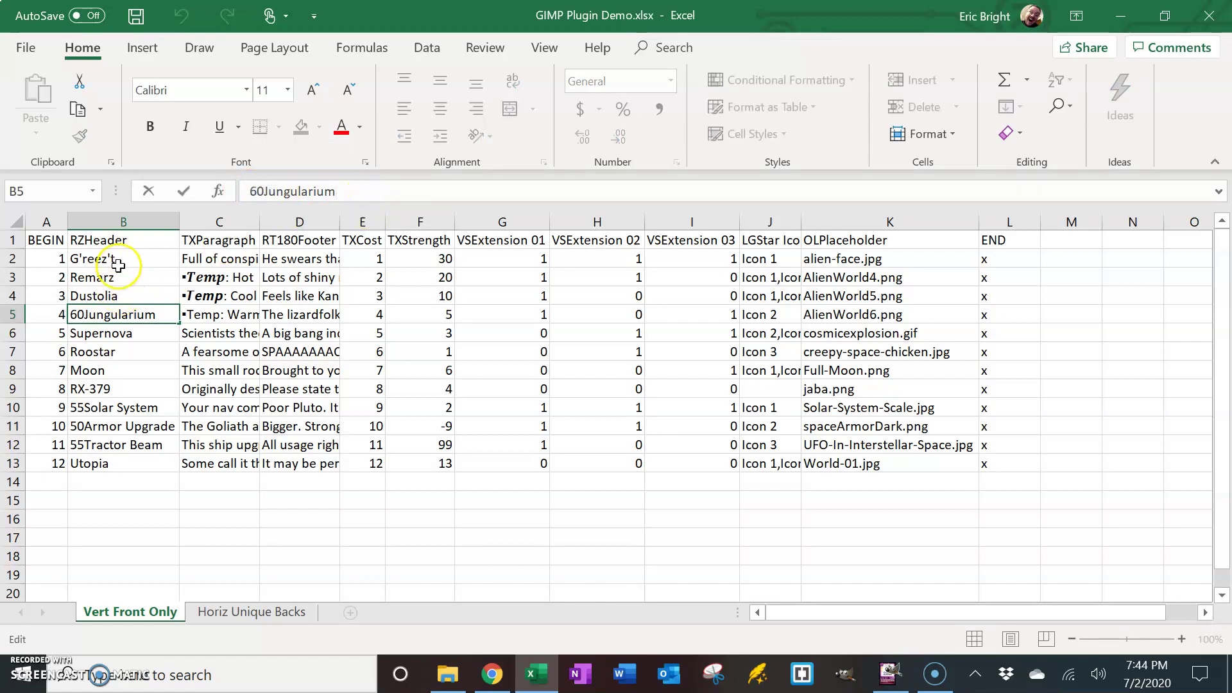
- Move down to 55Solar System in B10 and highlight its 55 prefix
click(118, 335)
key(Down)
key(Down)
key(Down)
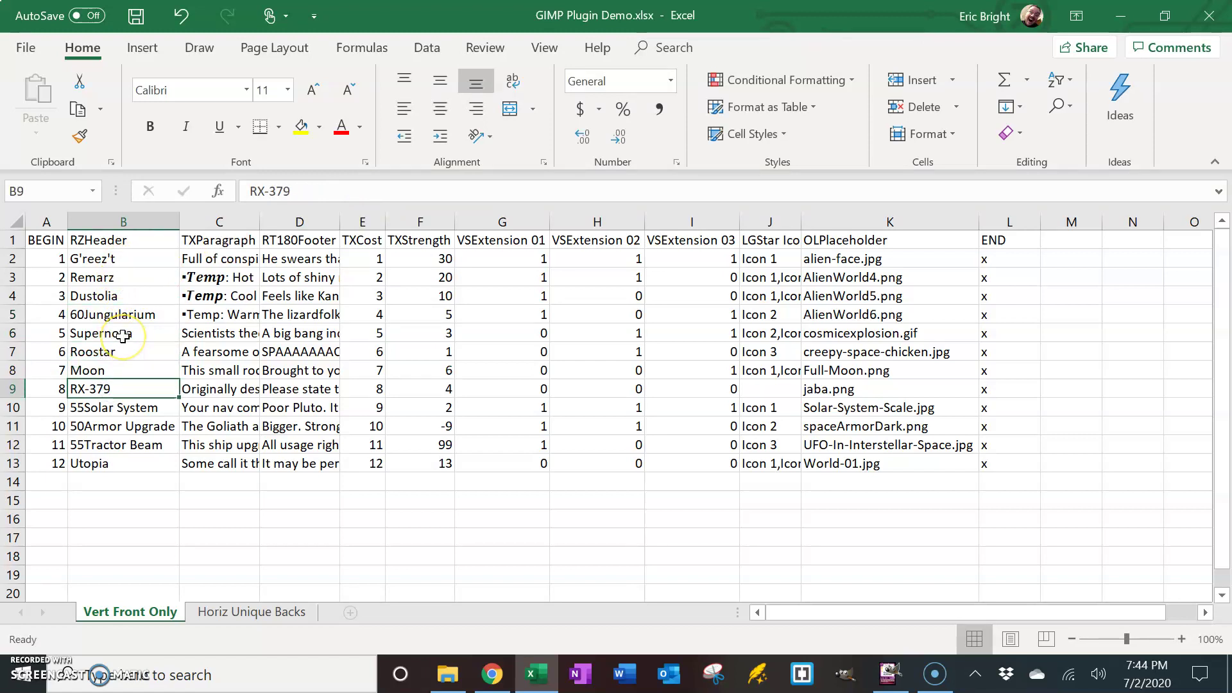
click(117, 408)
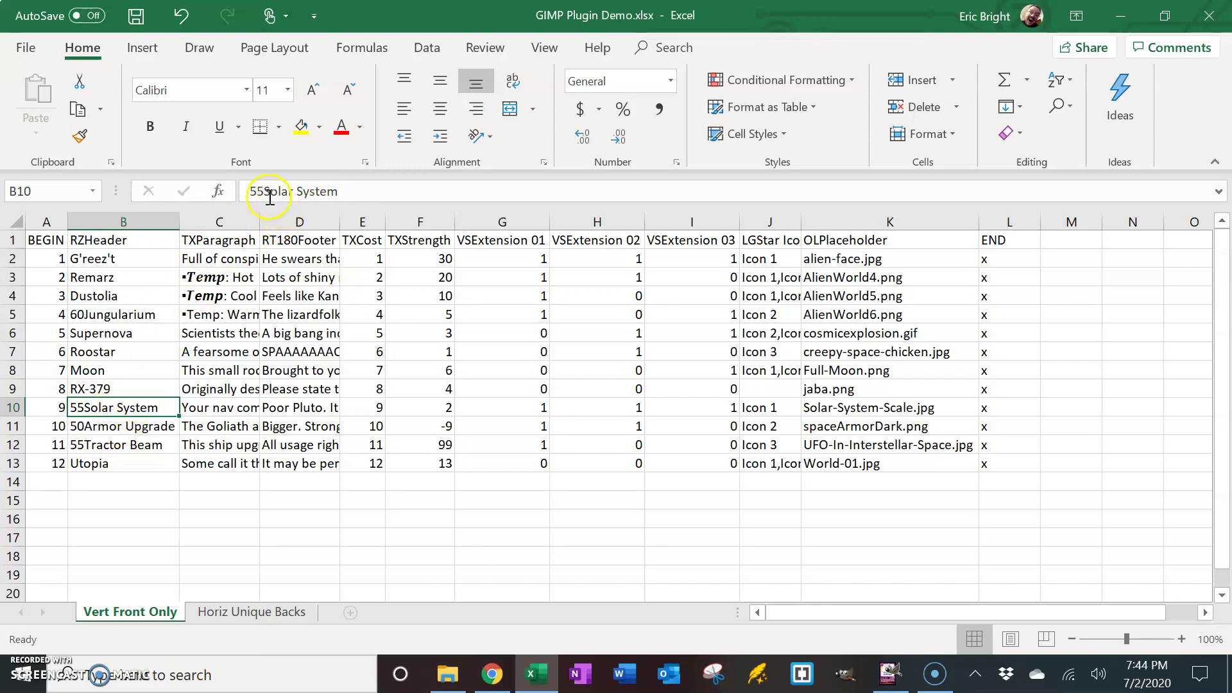
drag(263, 191, 332, 192)
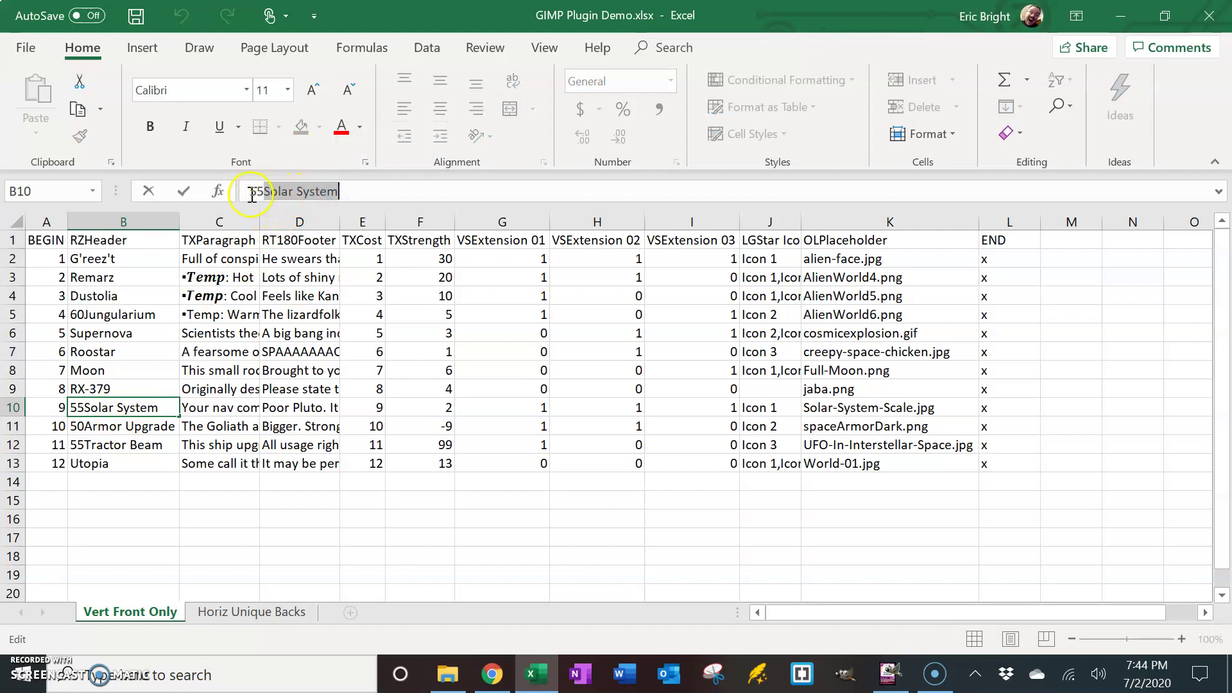
drag(251, 192, 347, 193)
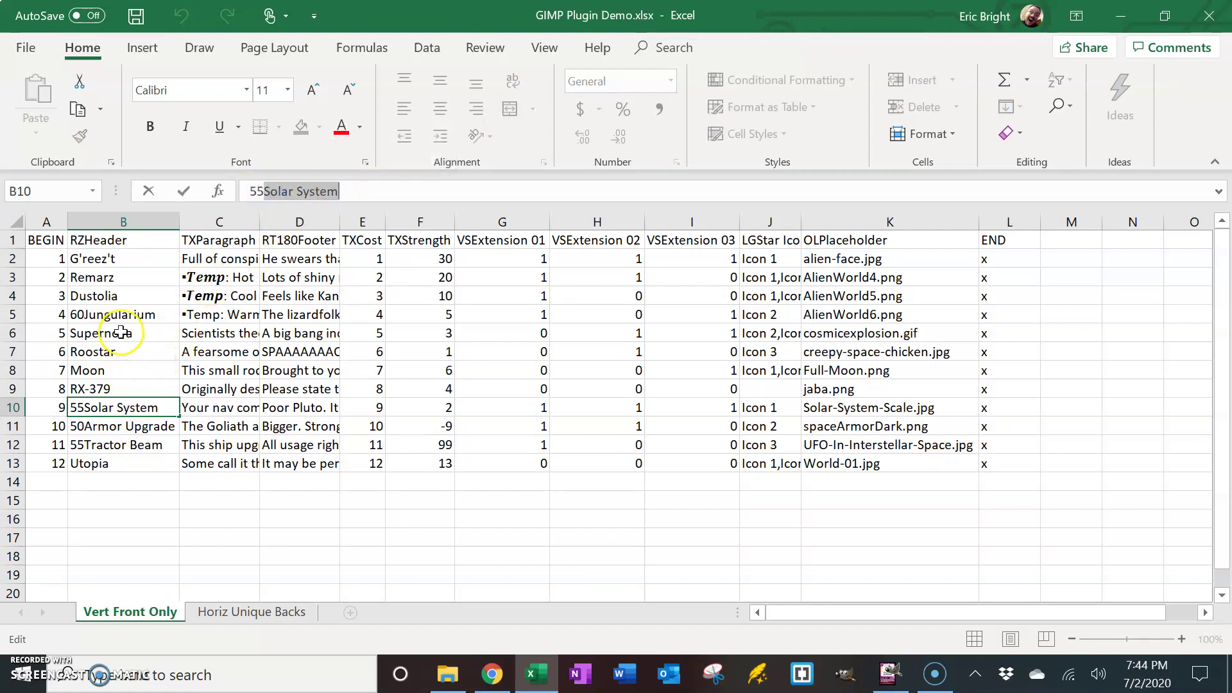
key(Return)
click(125, 242)
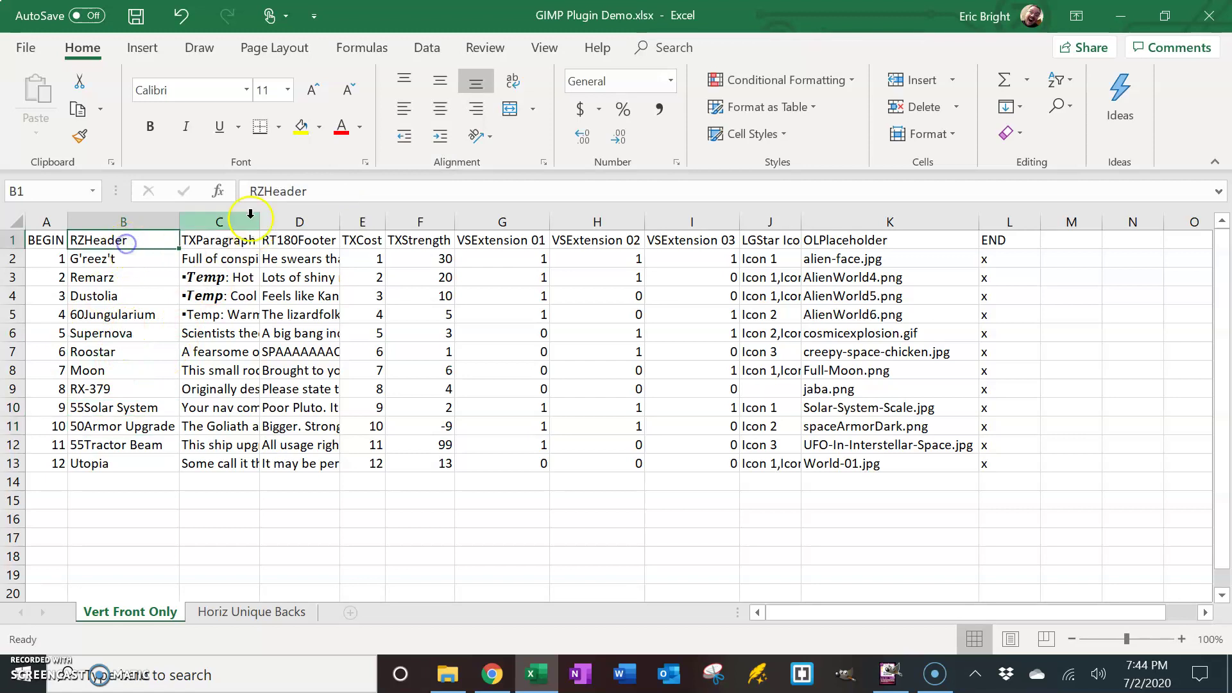
drag(249, 192, 265, 191)
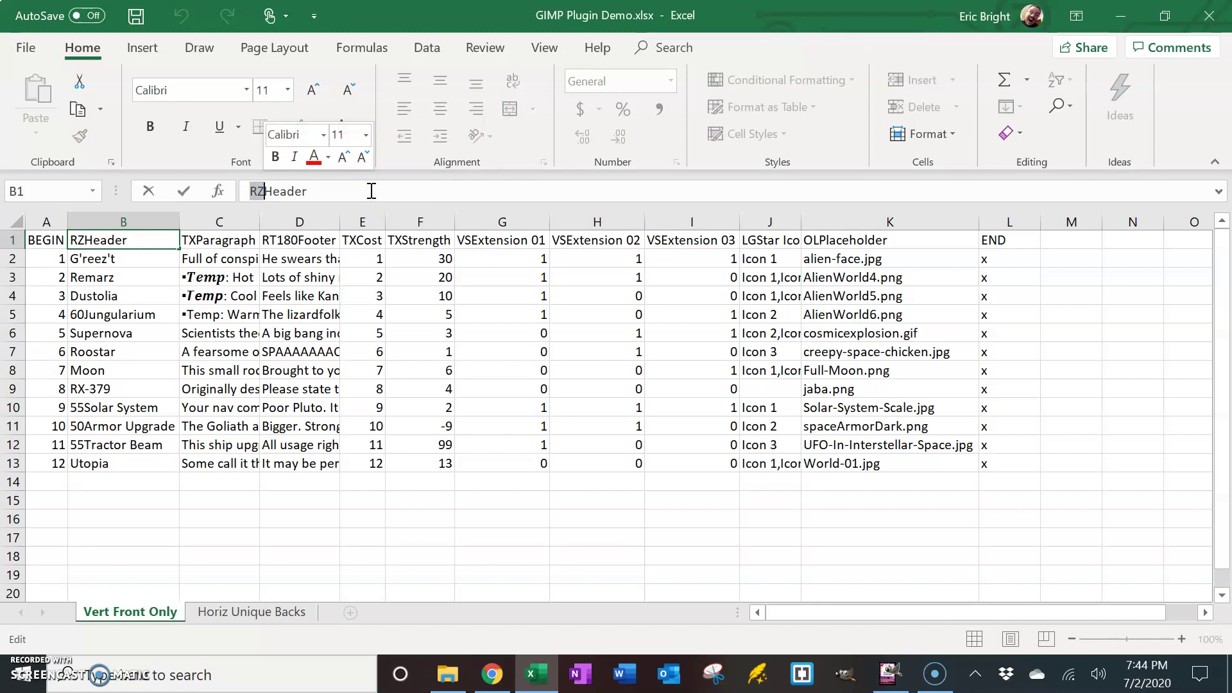
key(Tab)
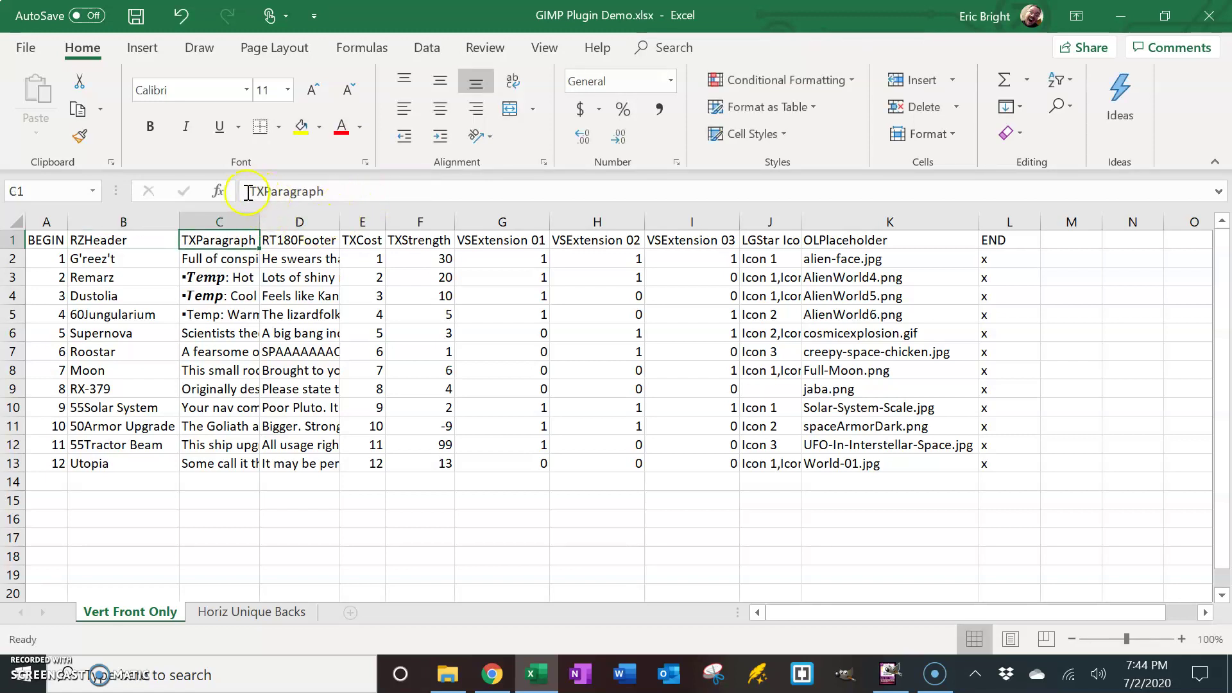
drag(249, 191, 265, 191)
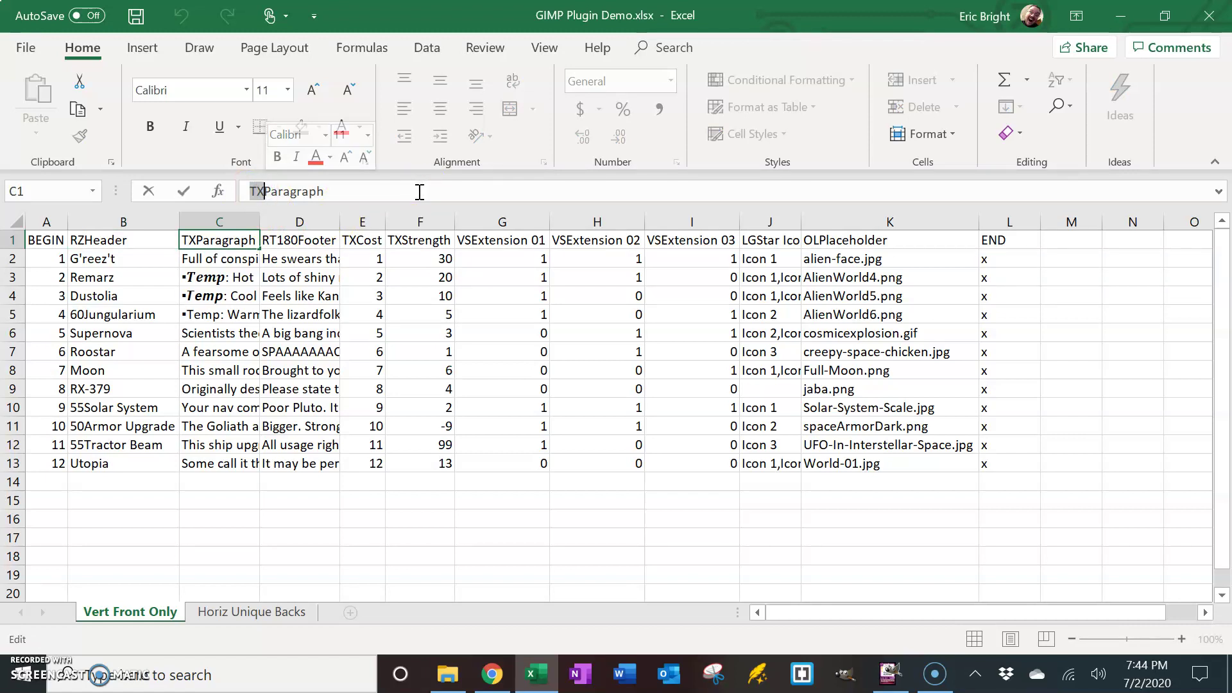
click(331, 190)
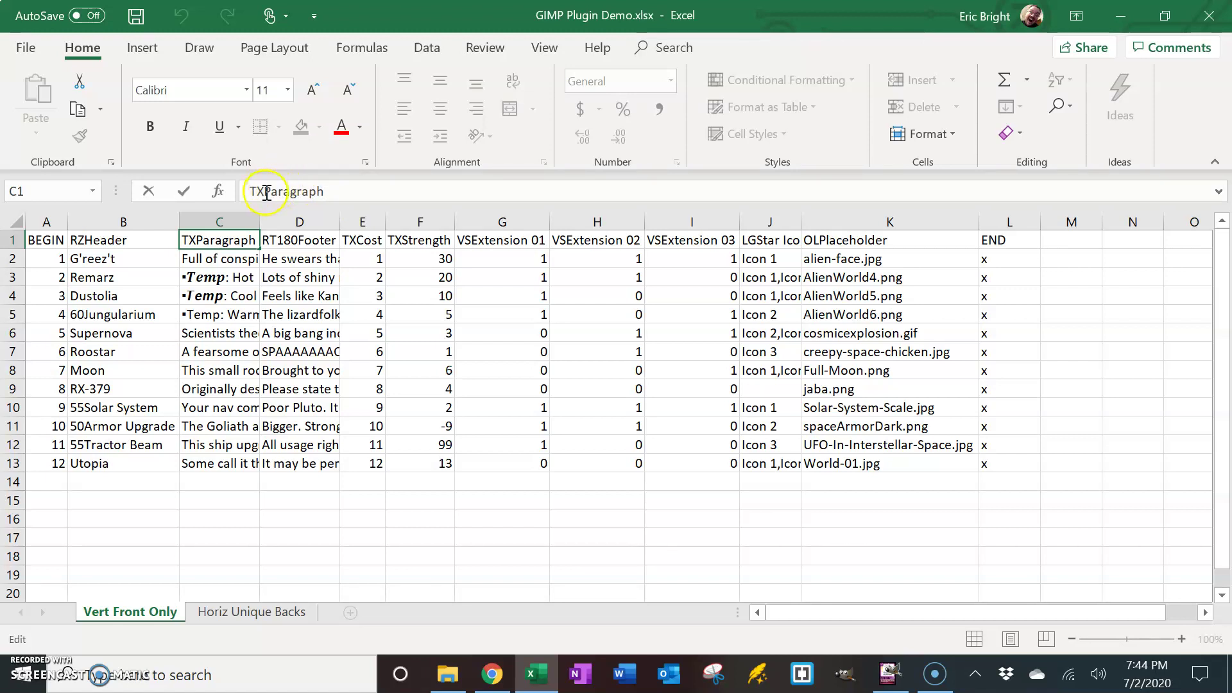
drag(264, 191, 326, 190)
key(alt+Tab)
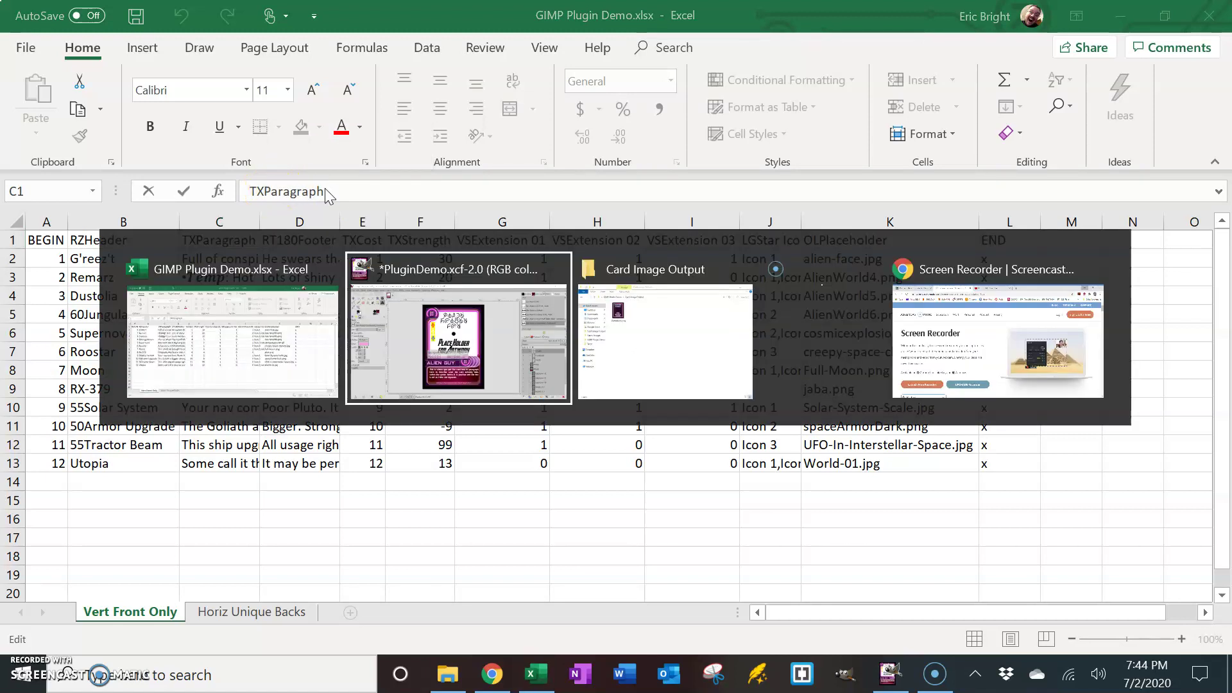
click(567, 520)
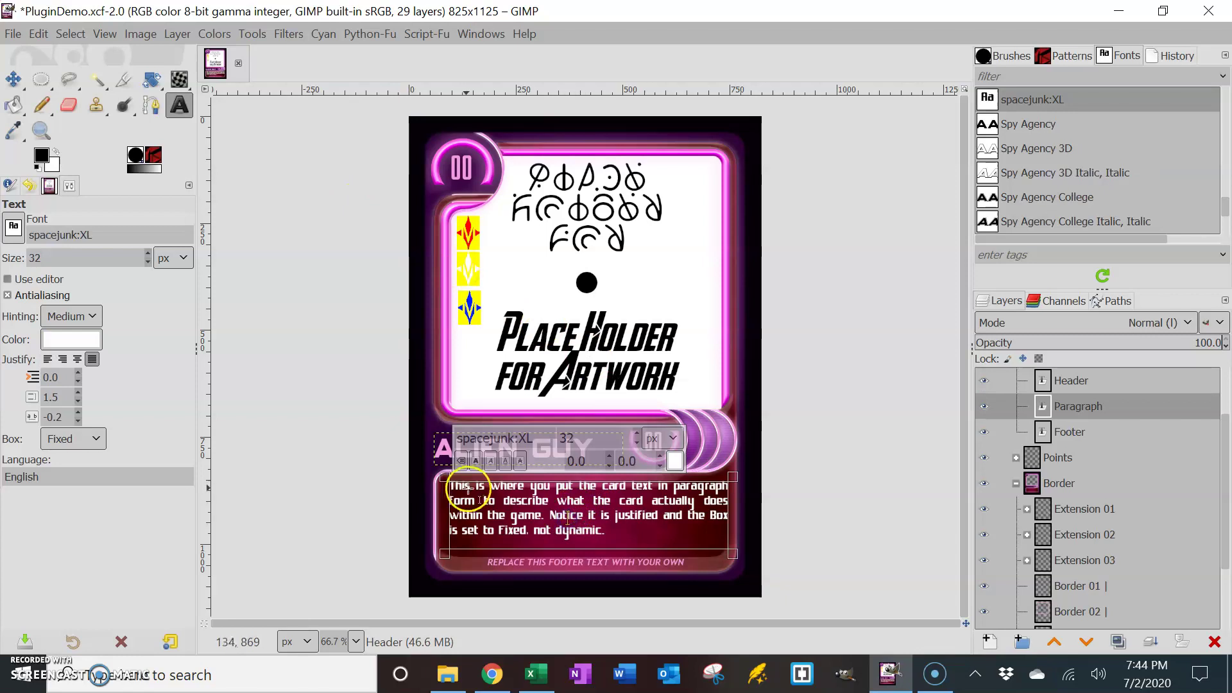
triple_click(577, 519)
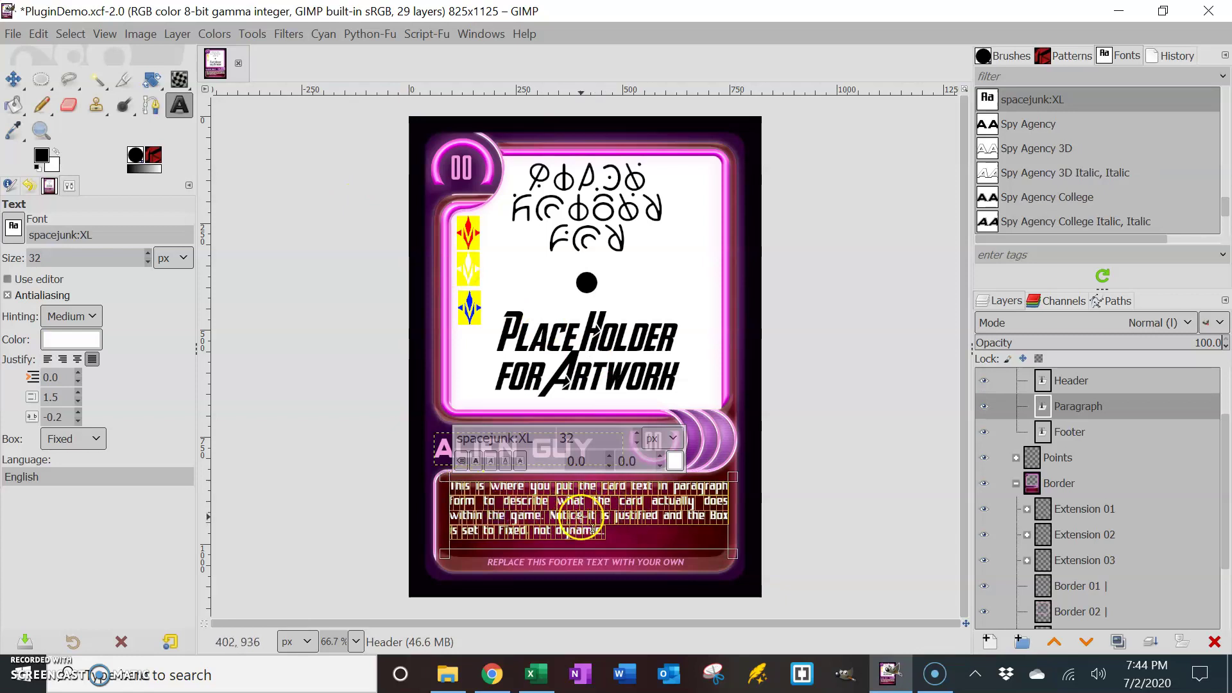
key(alt+Tab)
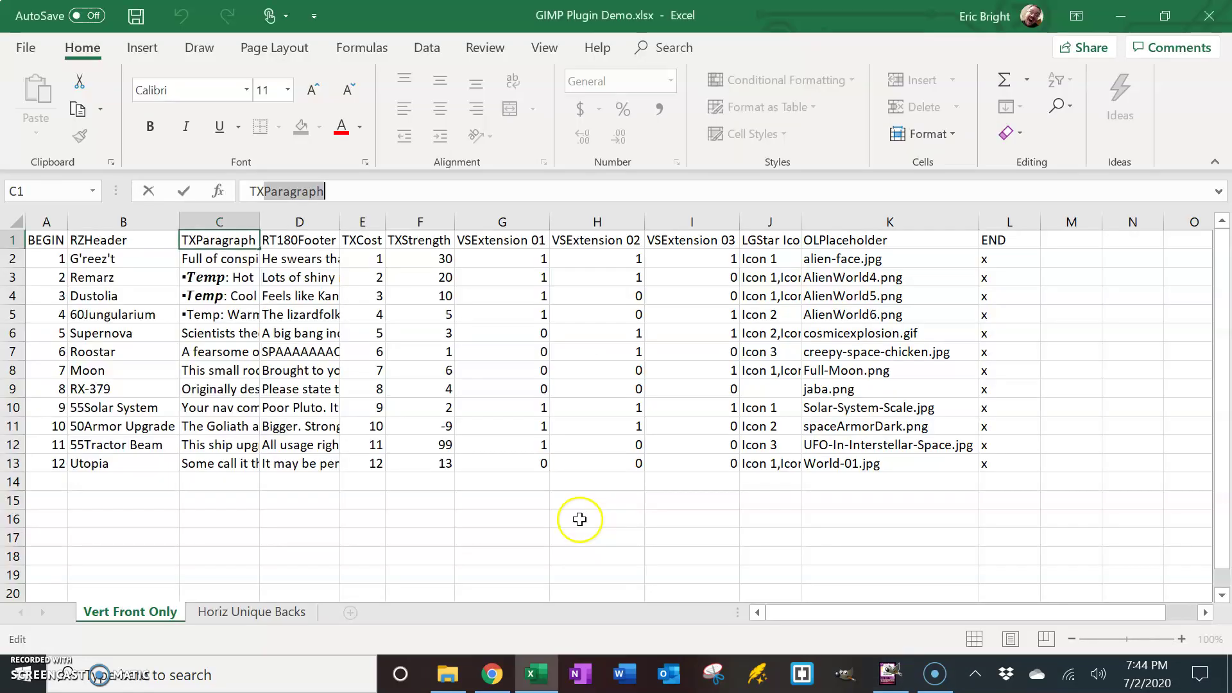
- Edit Remarz's C3 paragraph, placing the caret after the \n marker following Life: None, and commit
click(237, 261)
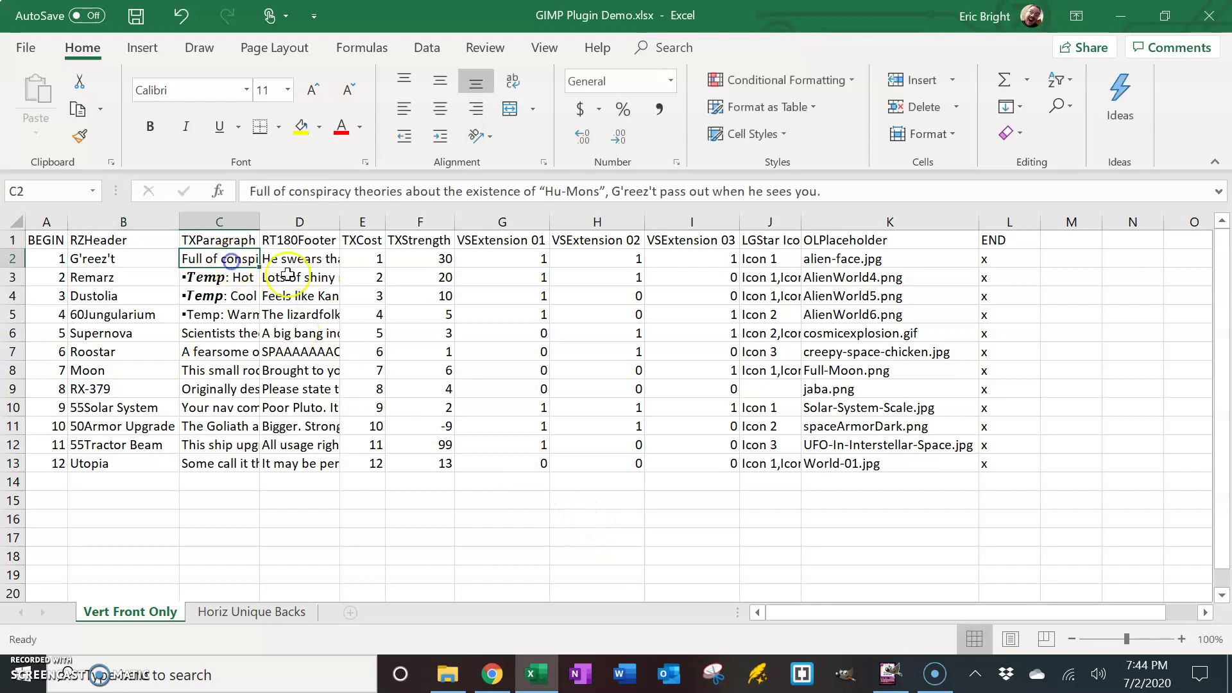
click(240, 277)
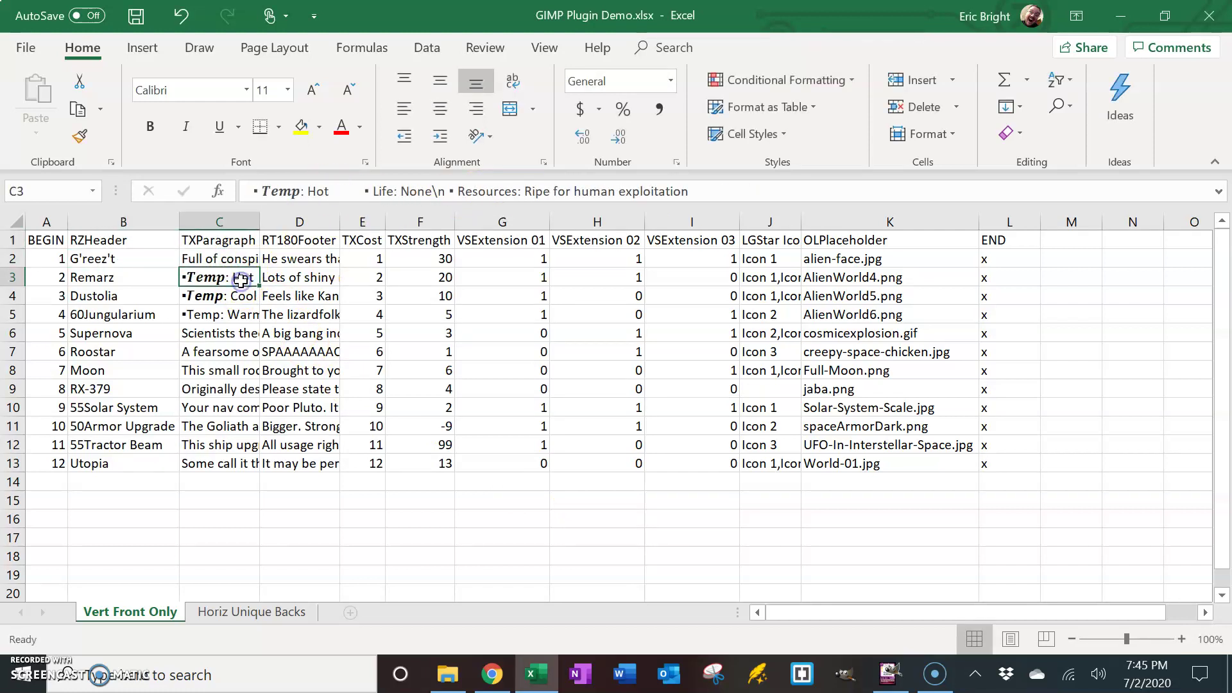
click(256, 192)
drag(262, 191, 254, 192)
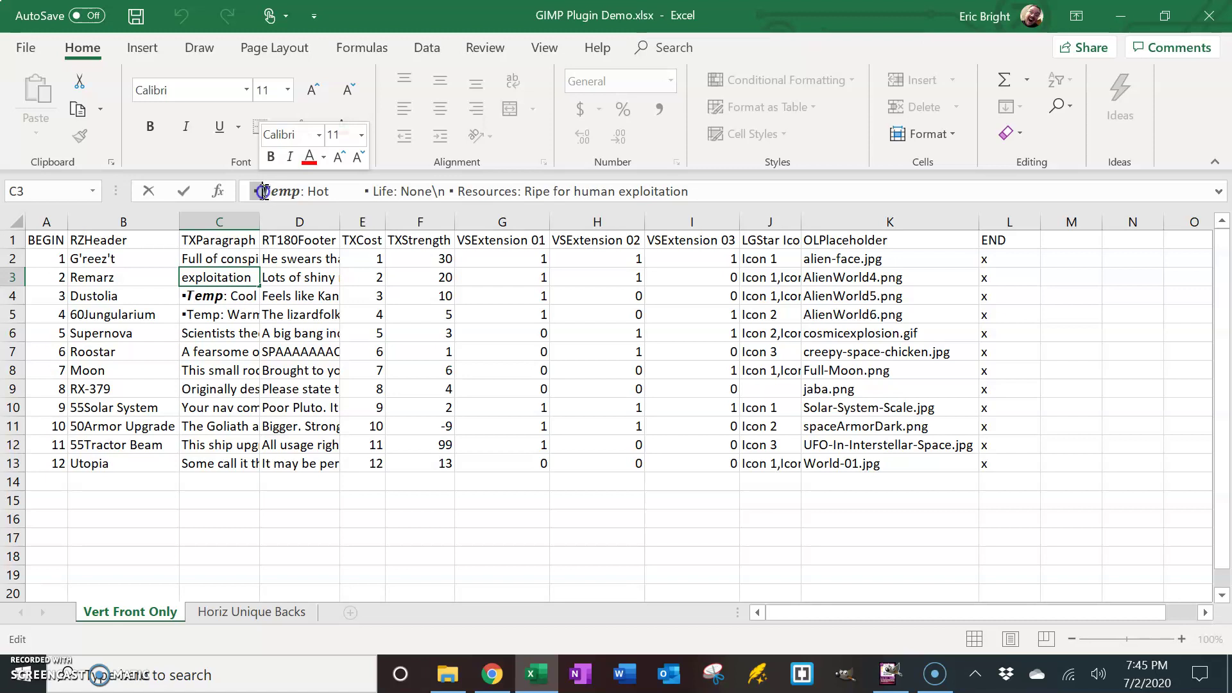
drag(263, 191, 306, 191)
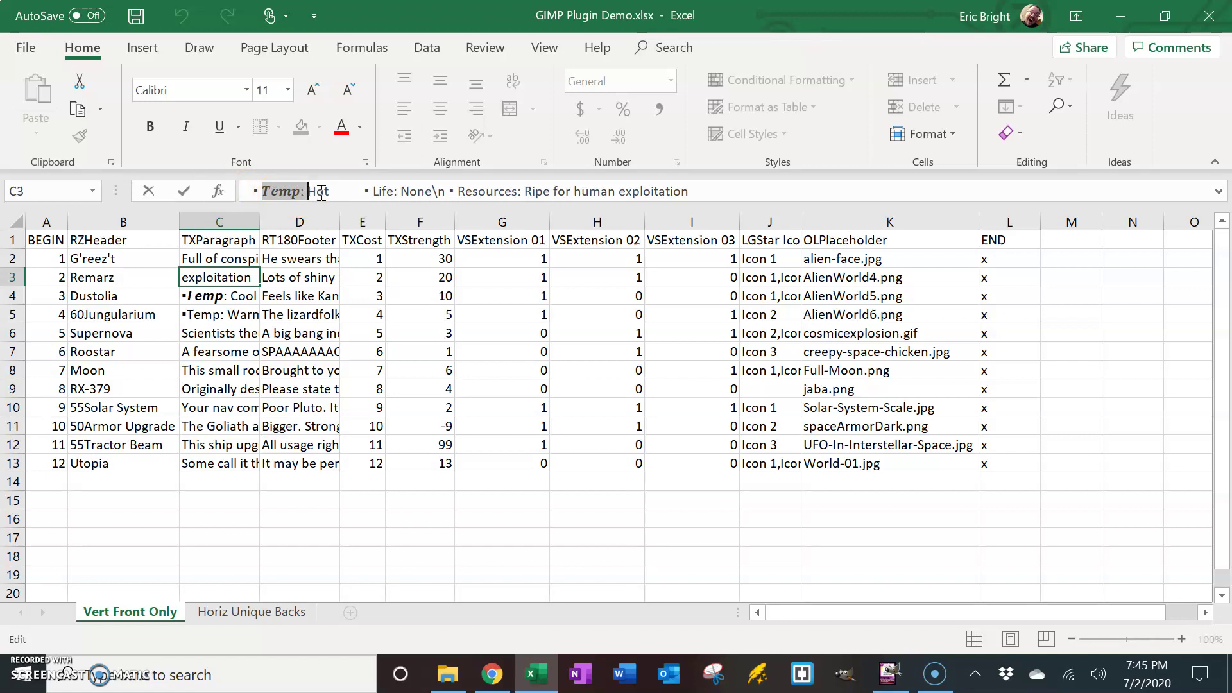
click(327, 192)
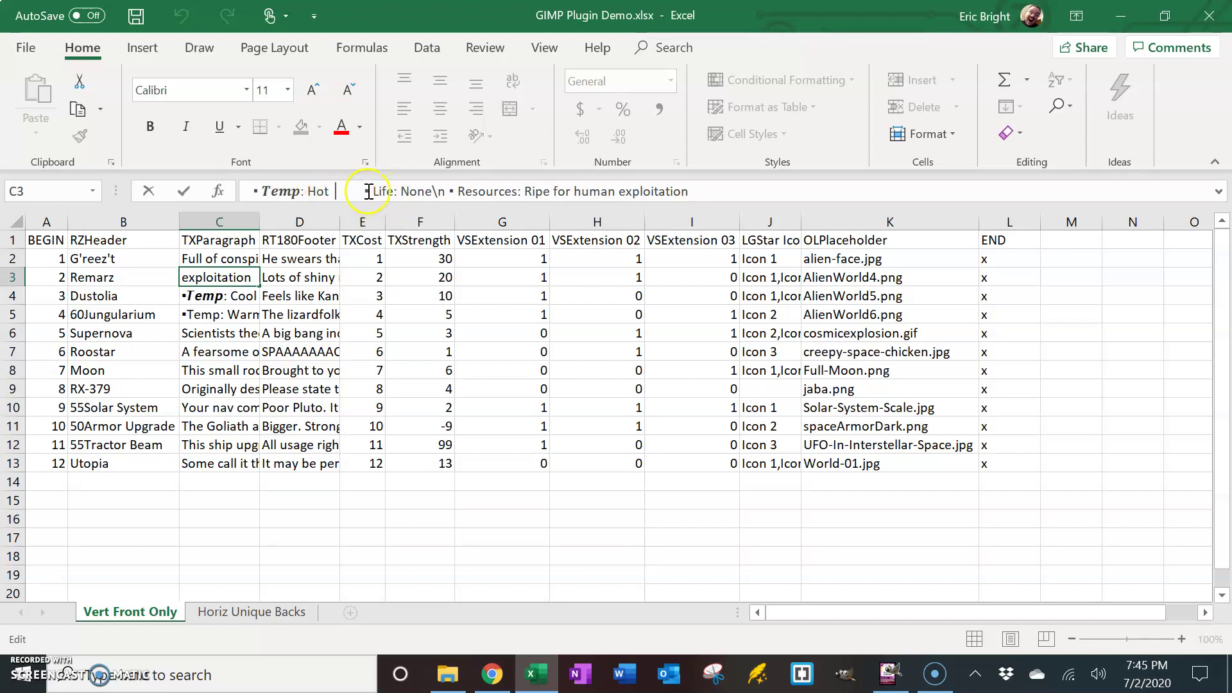
drag(434, 192, 448, 192)
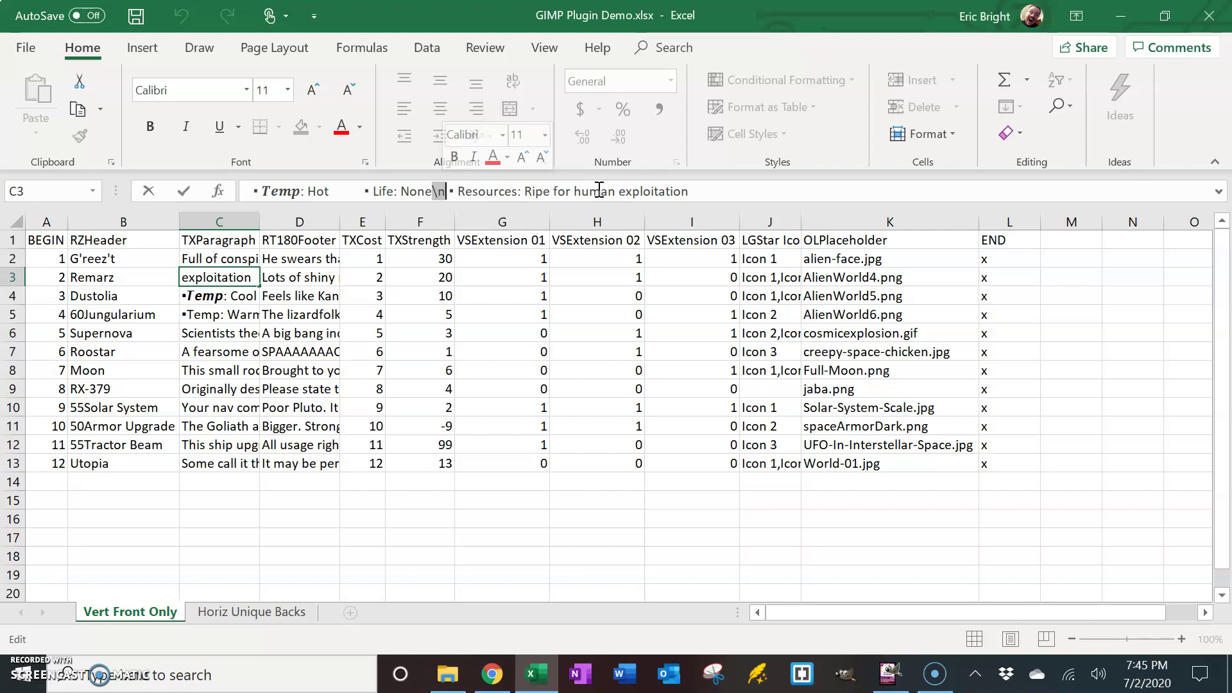
key(Right)
key(Return)
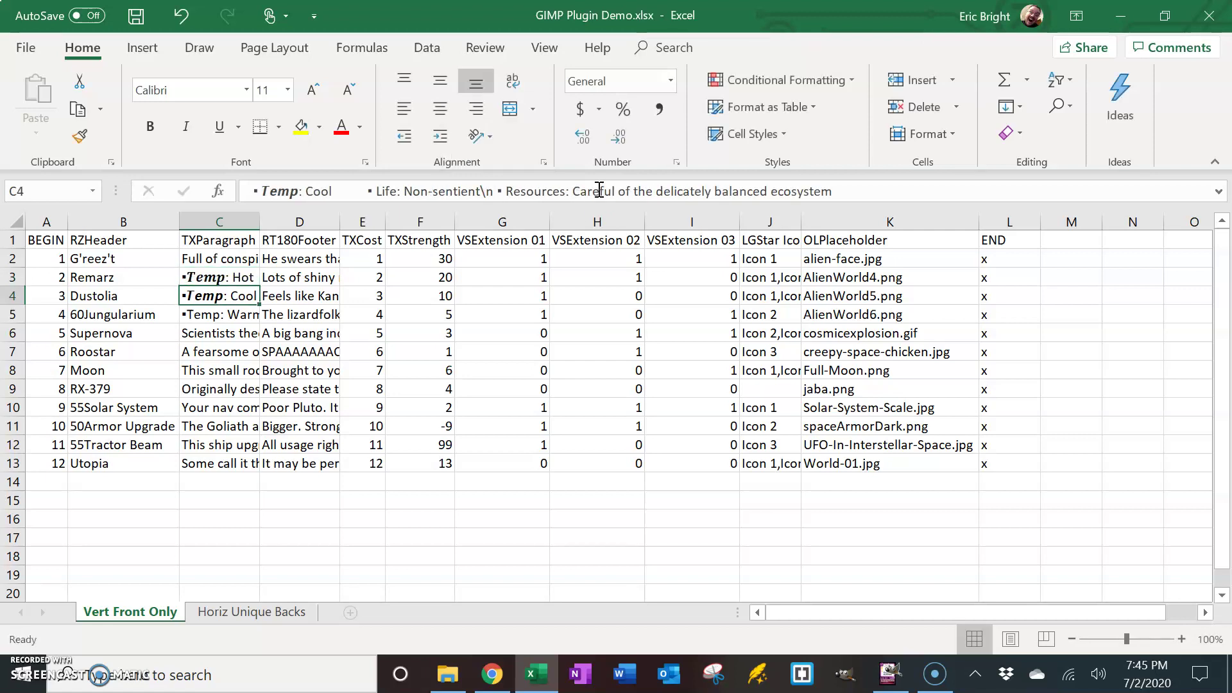
click(209, 241)
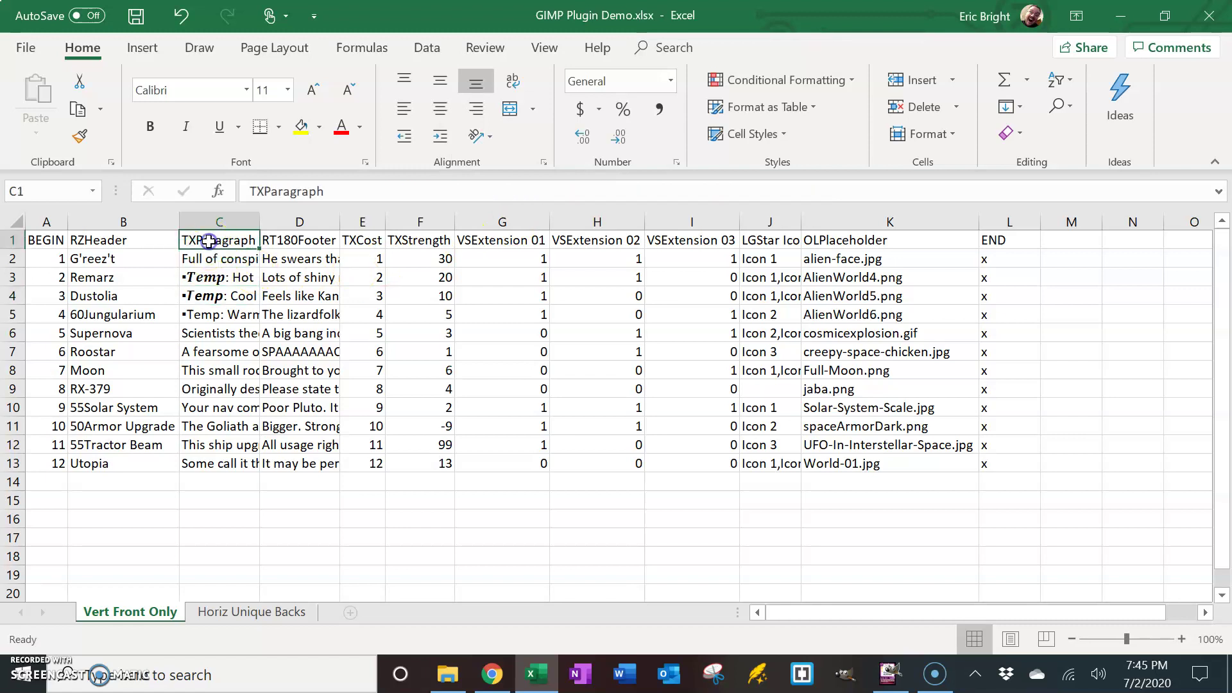
click(305, 244)
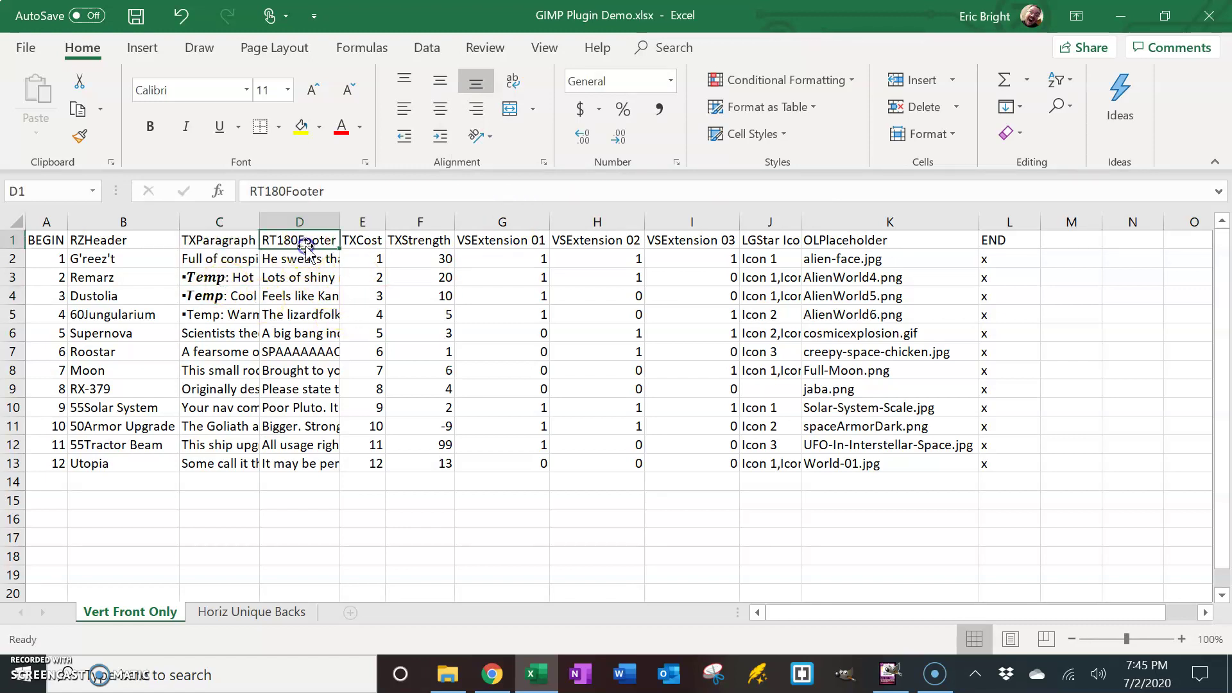
click(258, 191)
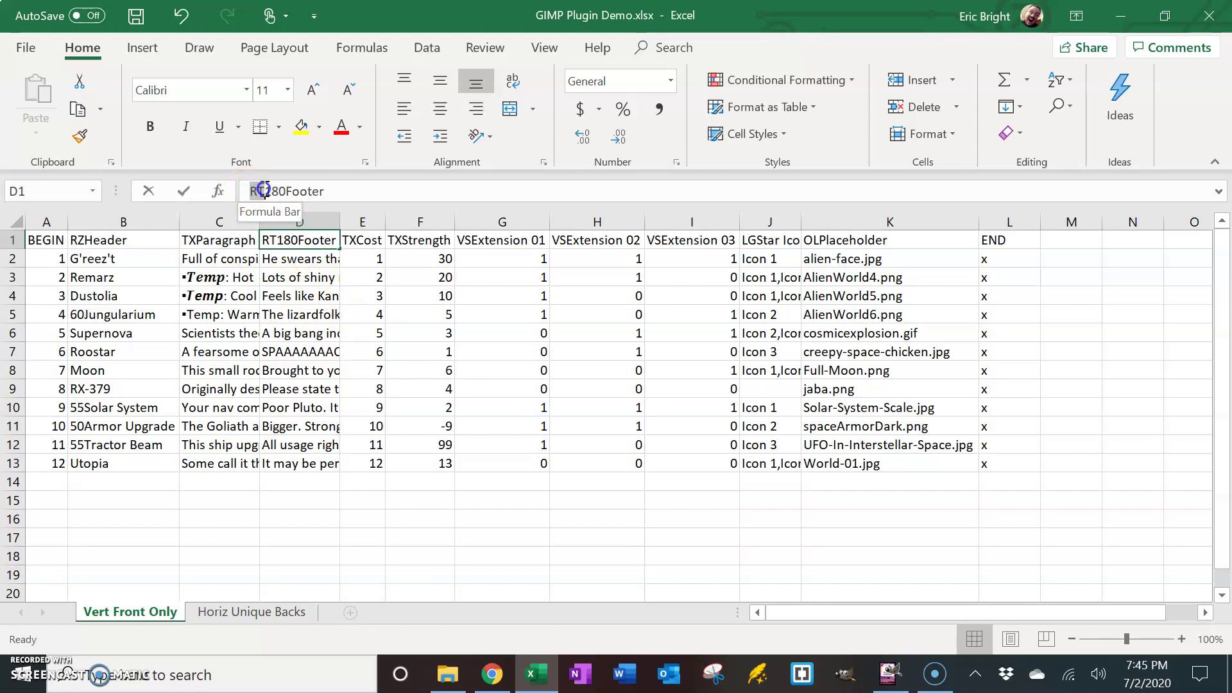
drag(264, 190, 266, 191)
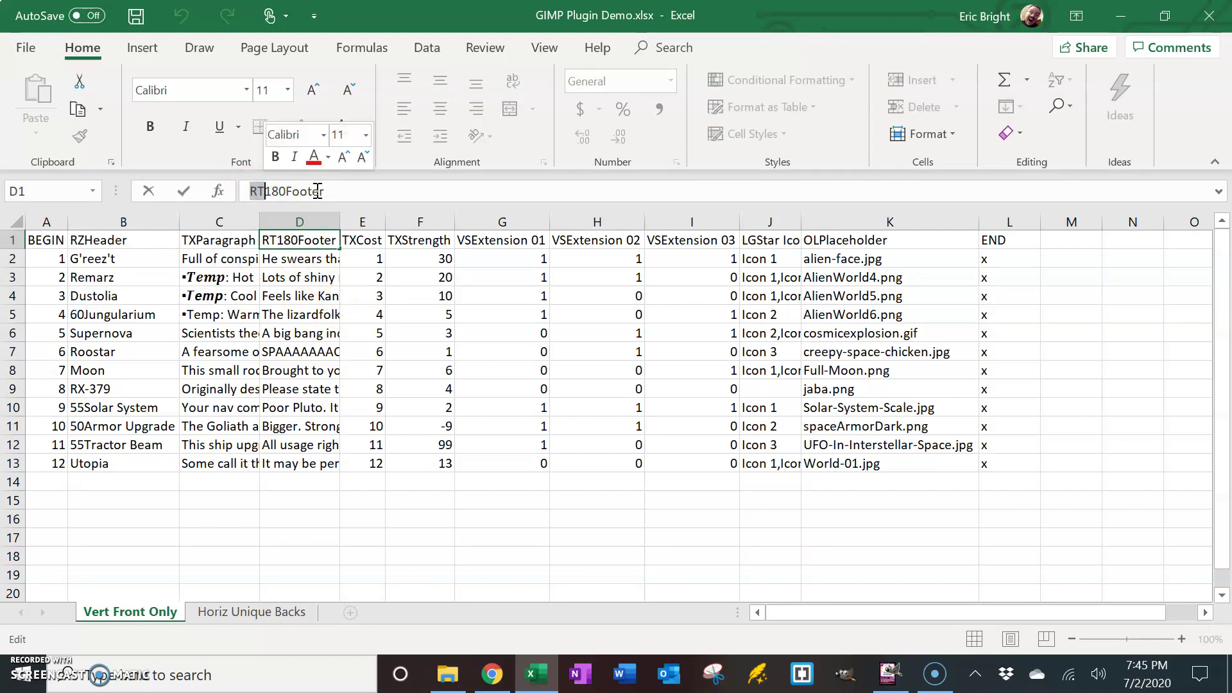
click(310, 258)
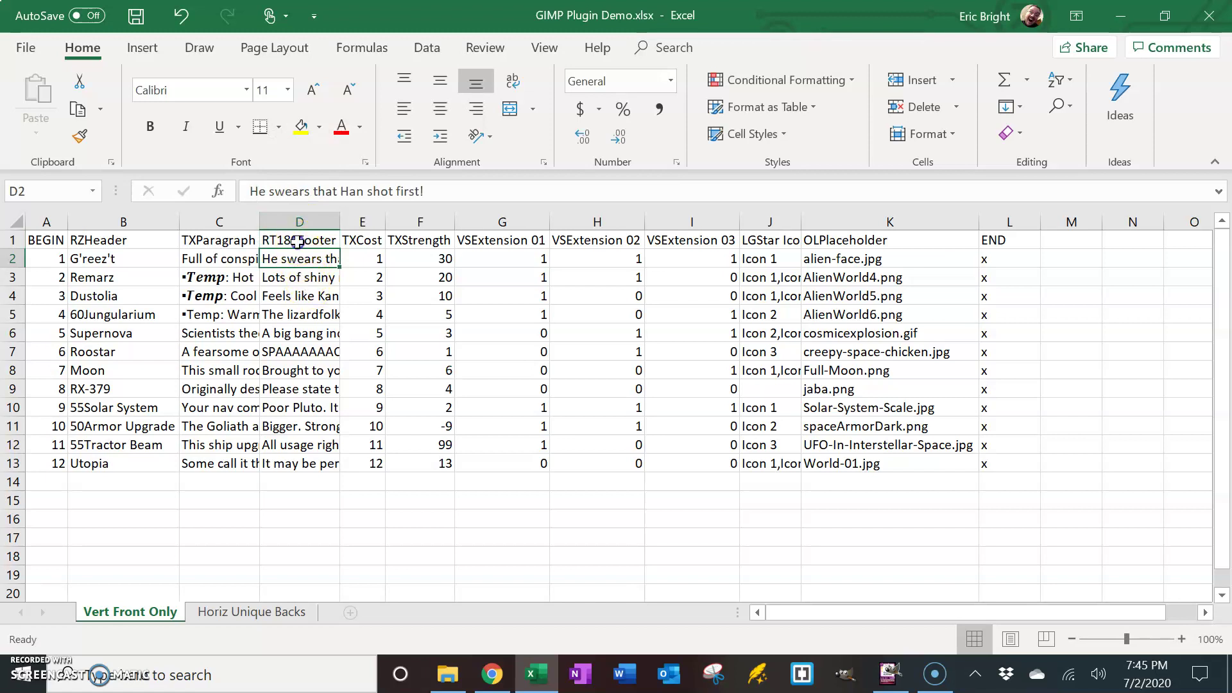
click(297, 241)
drag(285, 191, 333, 189)
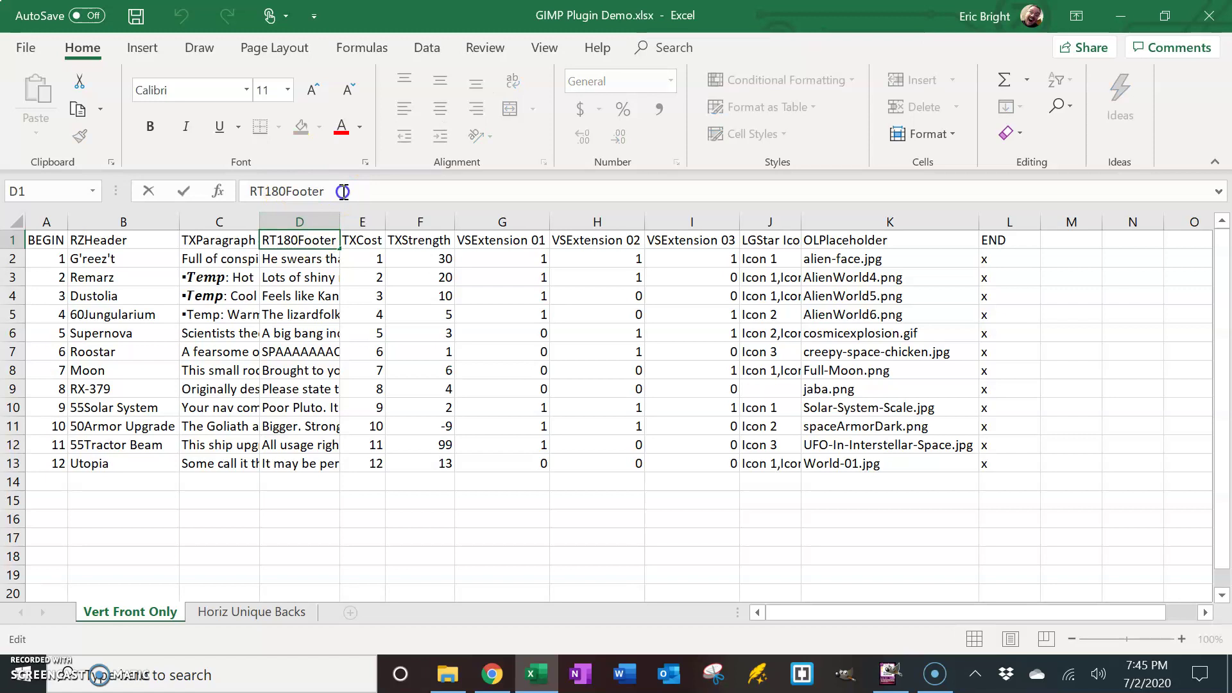
key(Return)
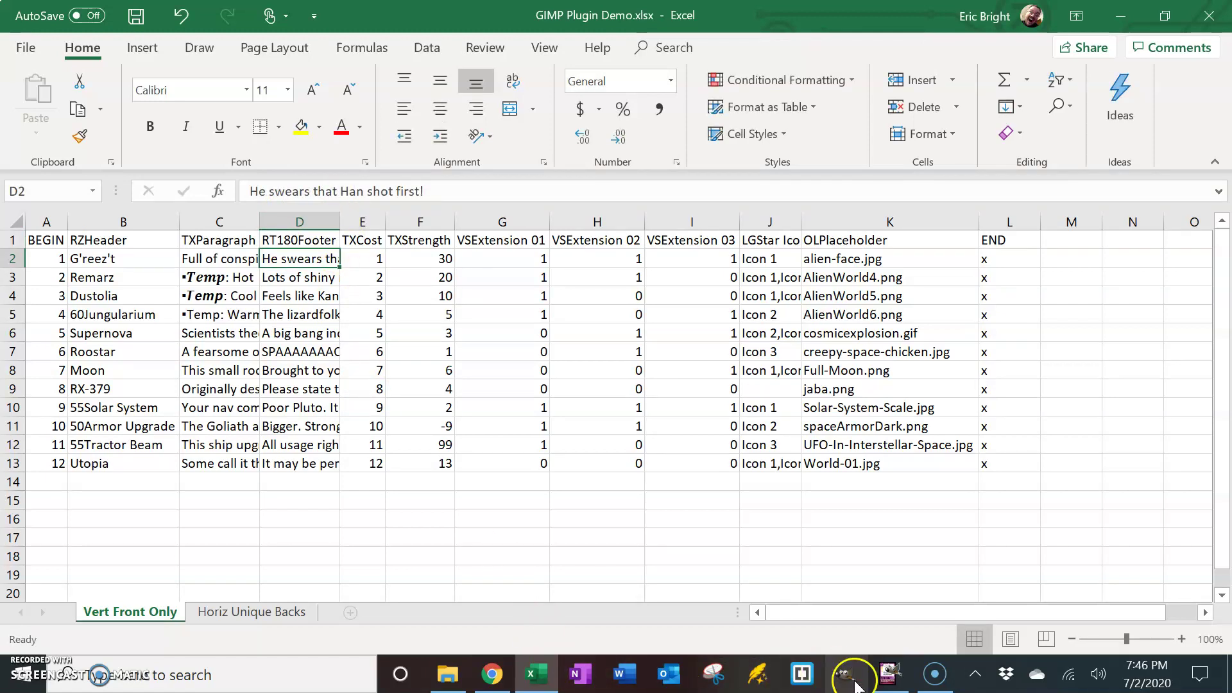
click(889, 674)
click(587, 564)
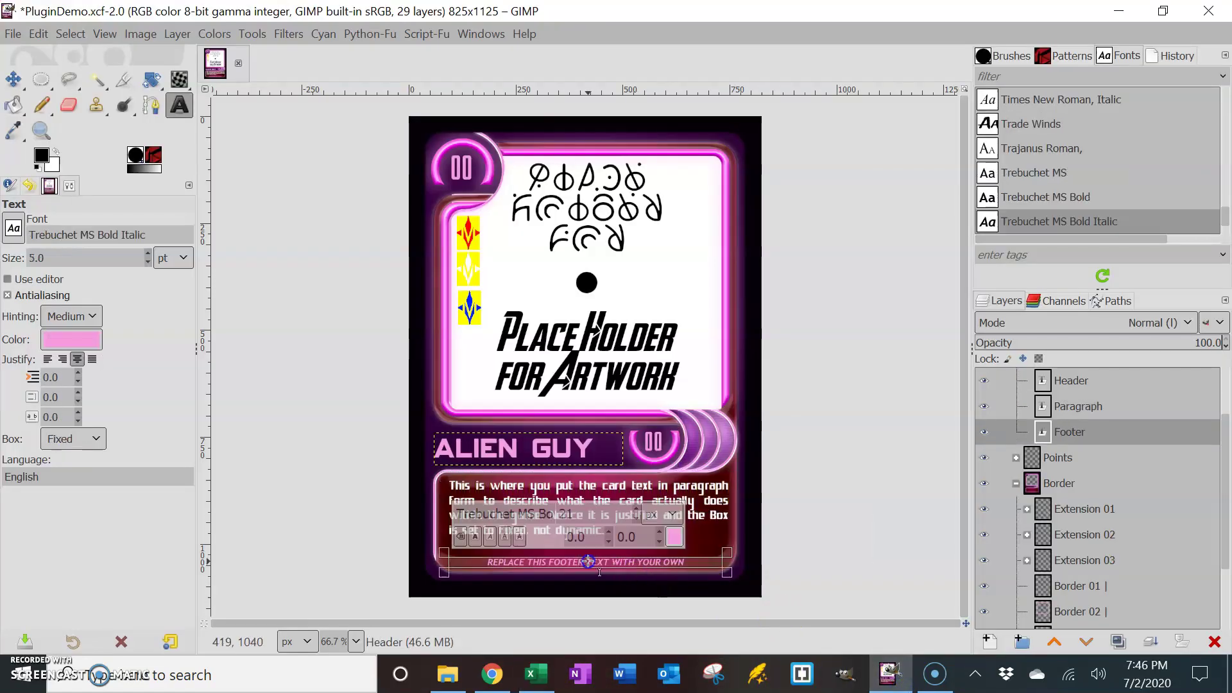
triple_click(565, 564)
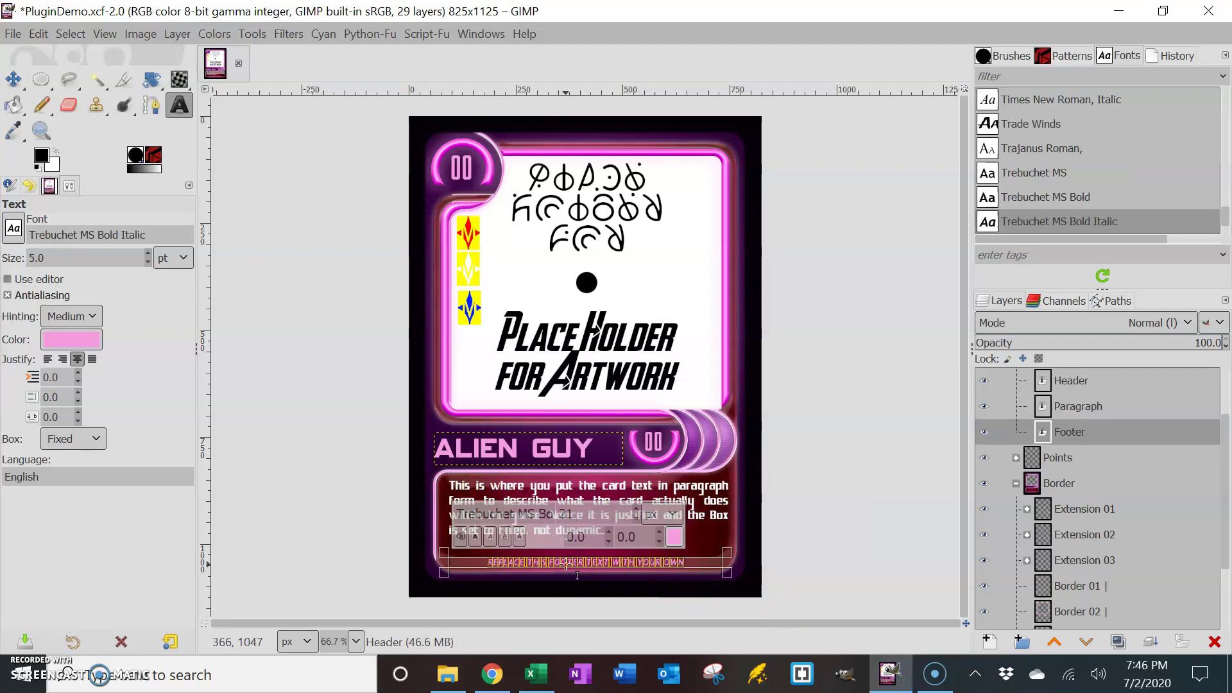
click(541, 681)
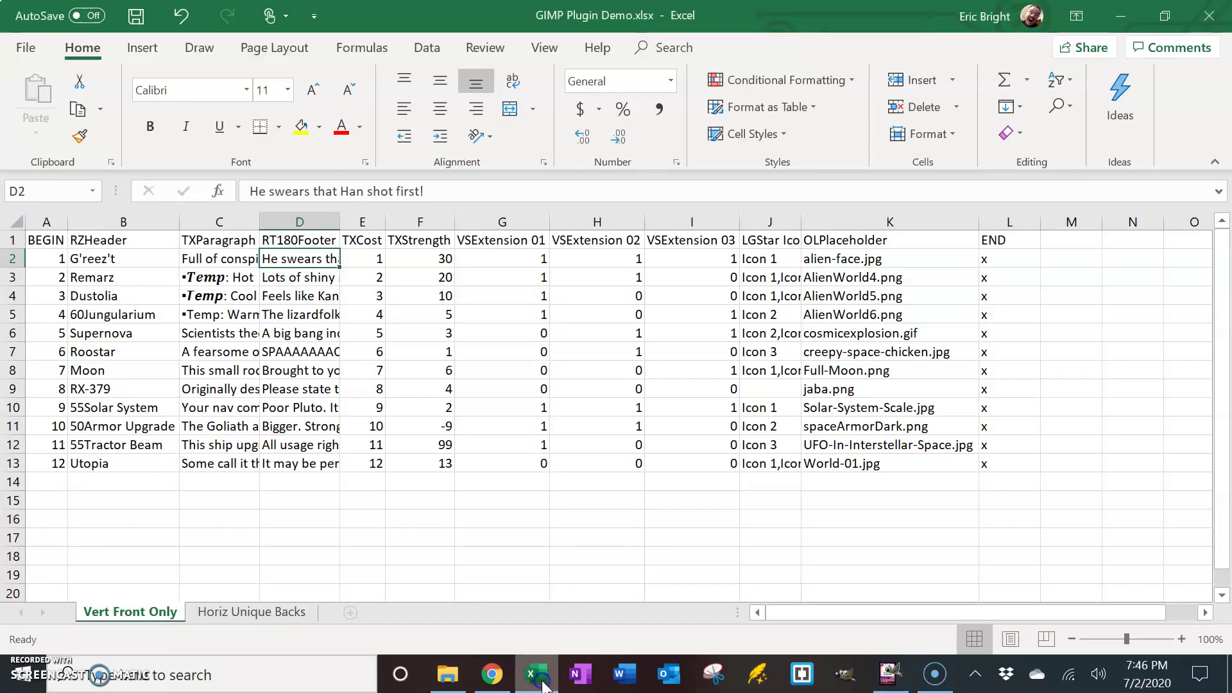
click(300, 240)
click(260, 191)
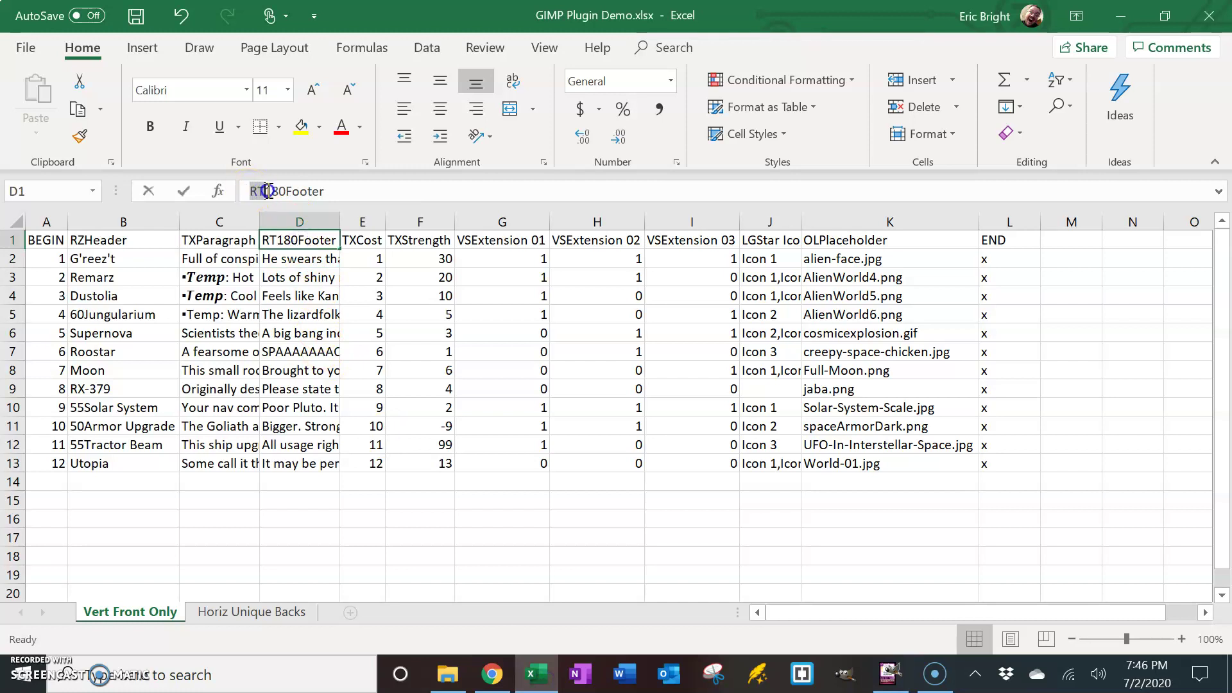
drag(263, 191, 268, 191)
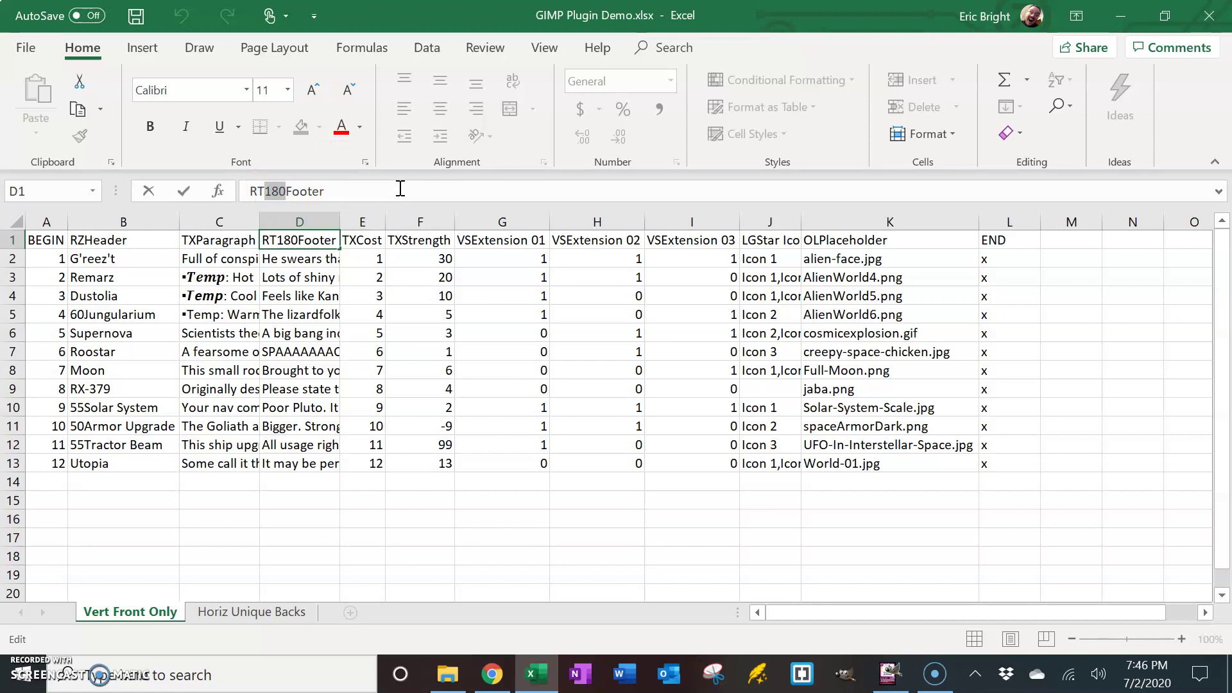
text(090)
key(BackSpace)
key(BackSpace)
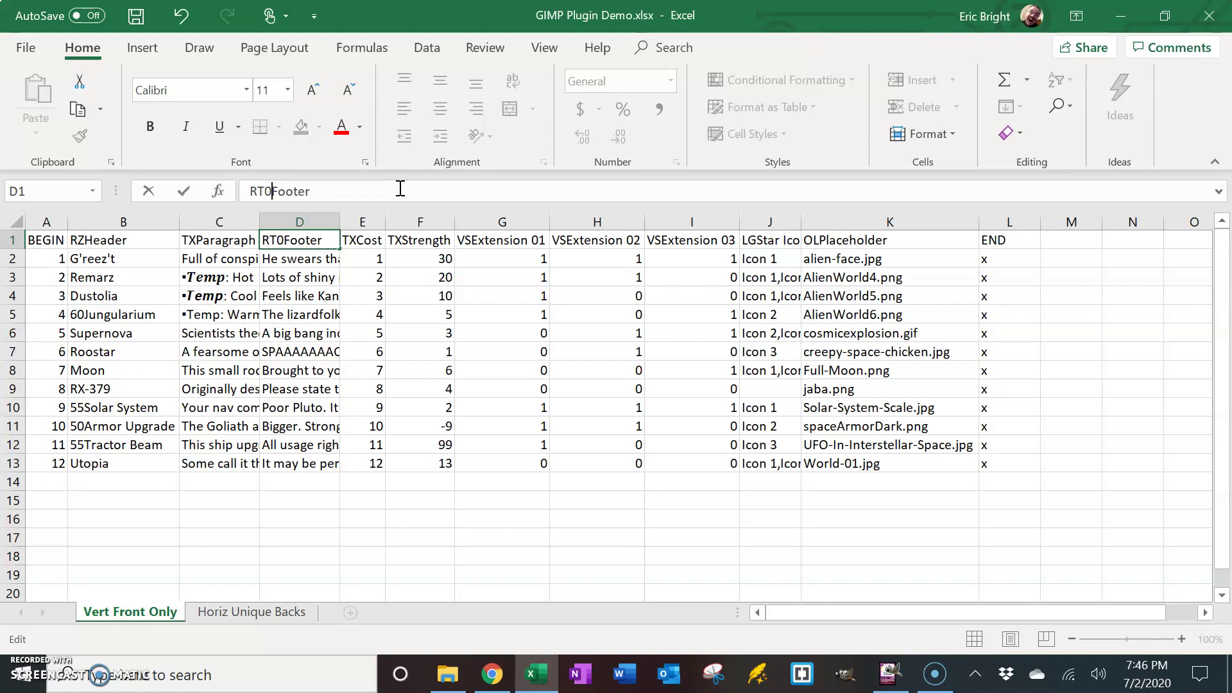
text(05)
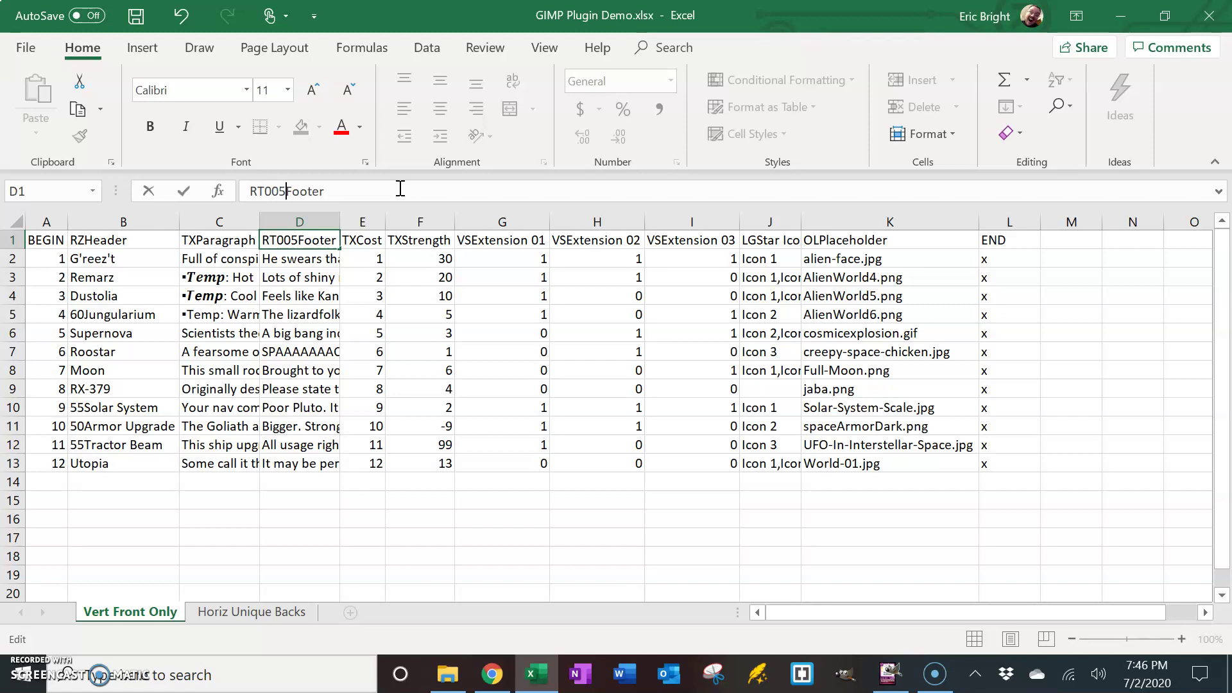
key(BackSpace)
key(BackSpace)
key(BackSpace)
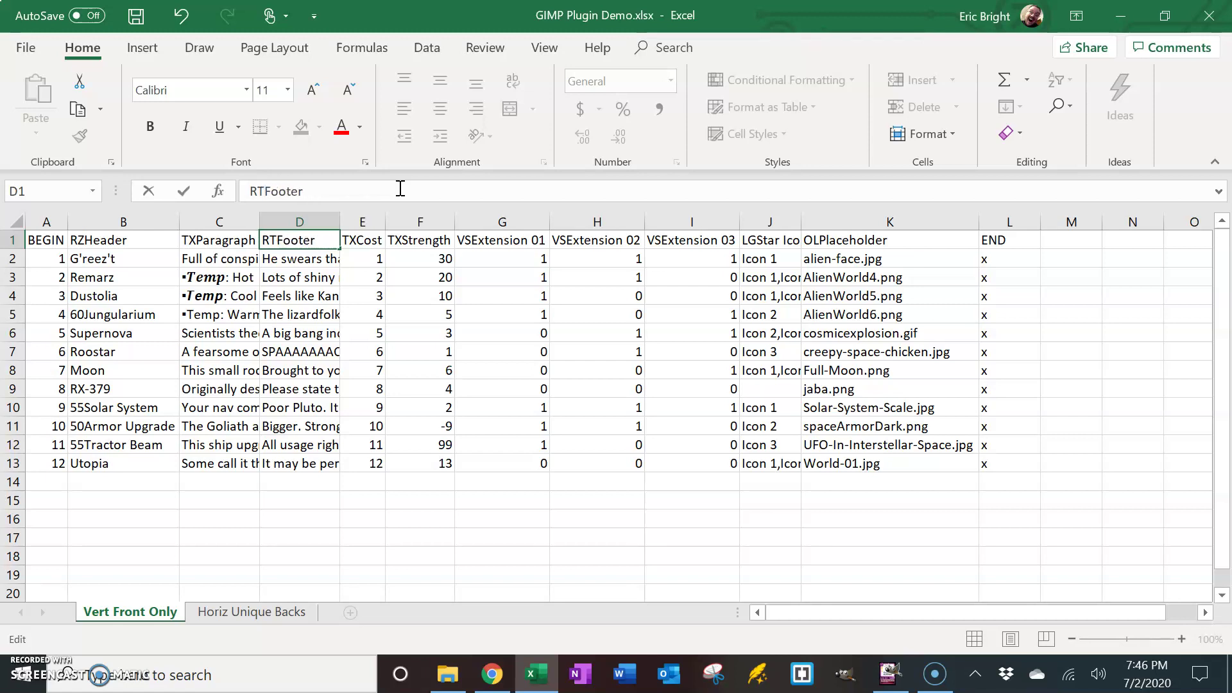
text(180)
key(Return)
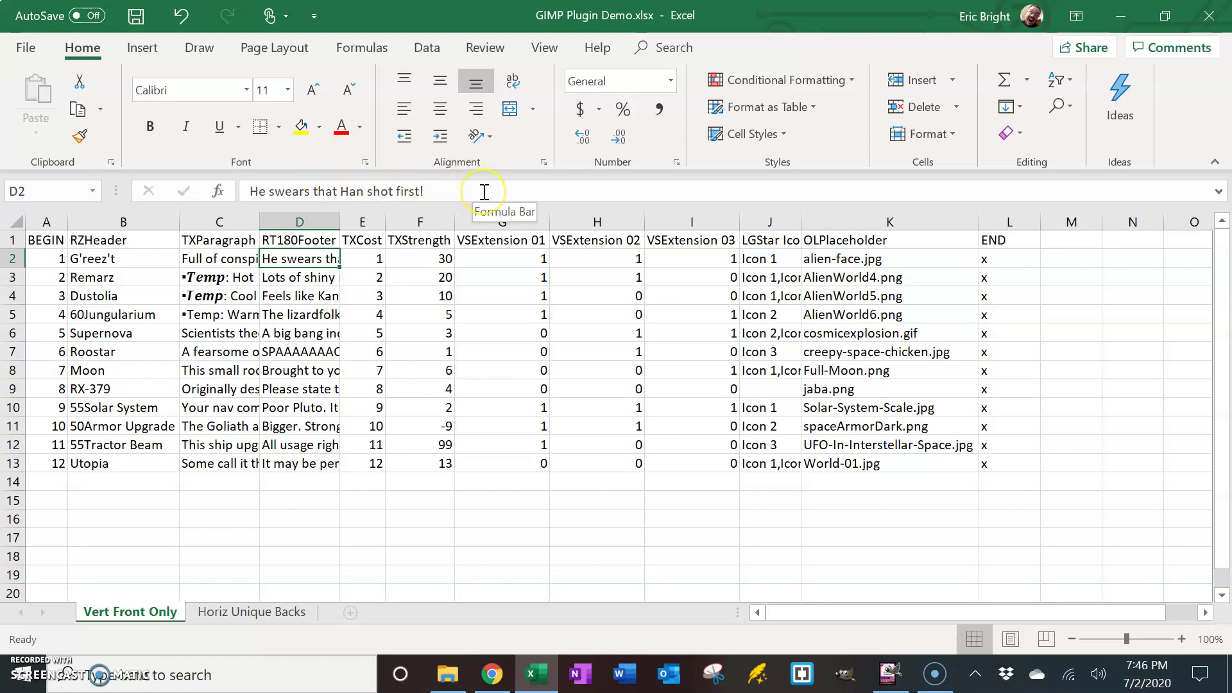
key(Down)
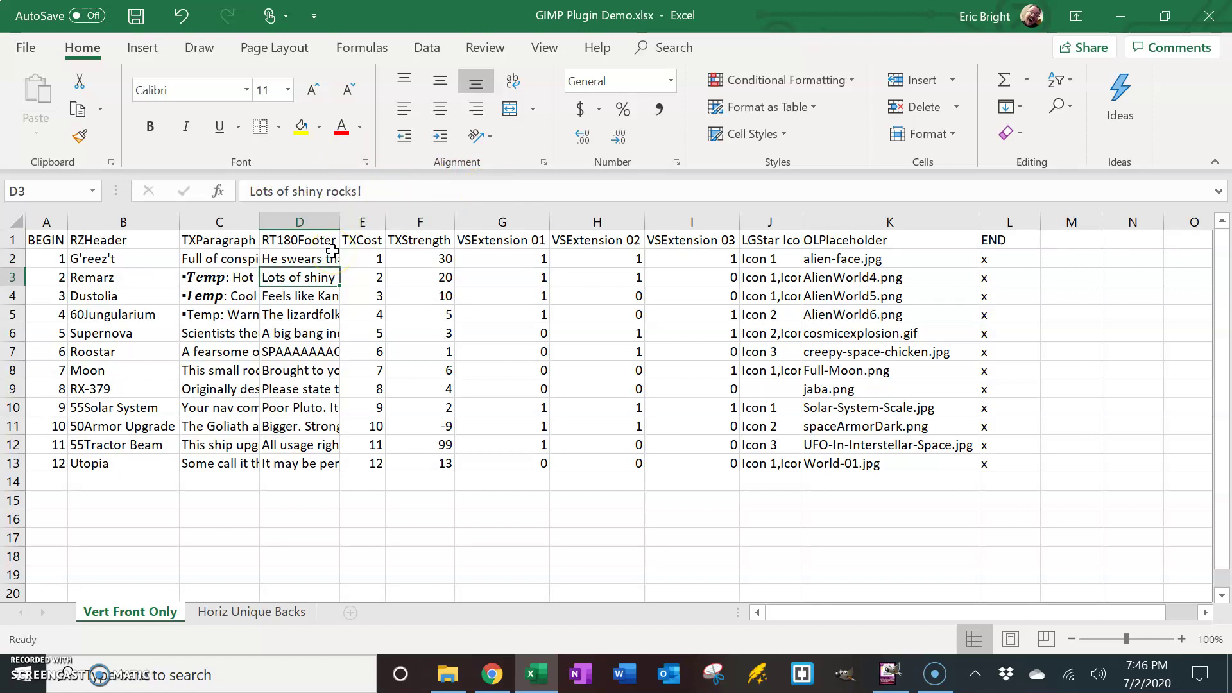
click(299, 298)
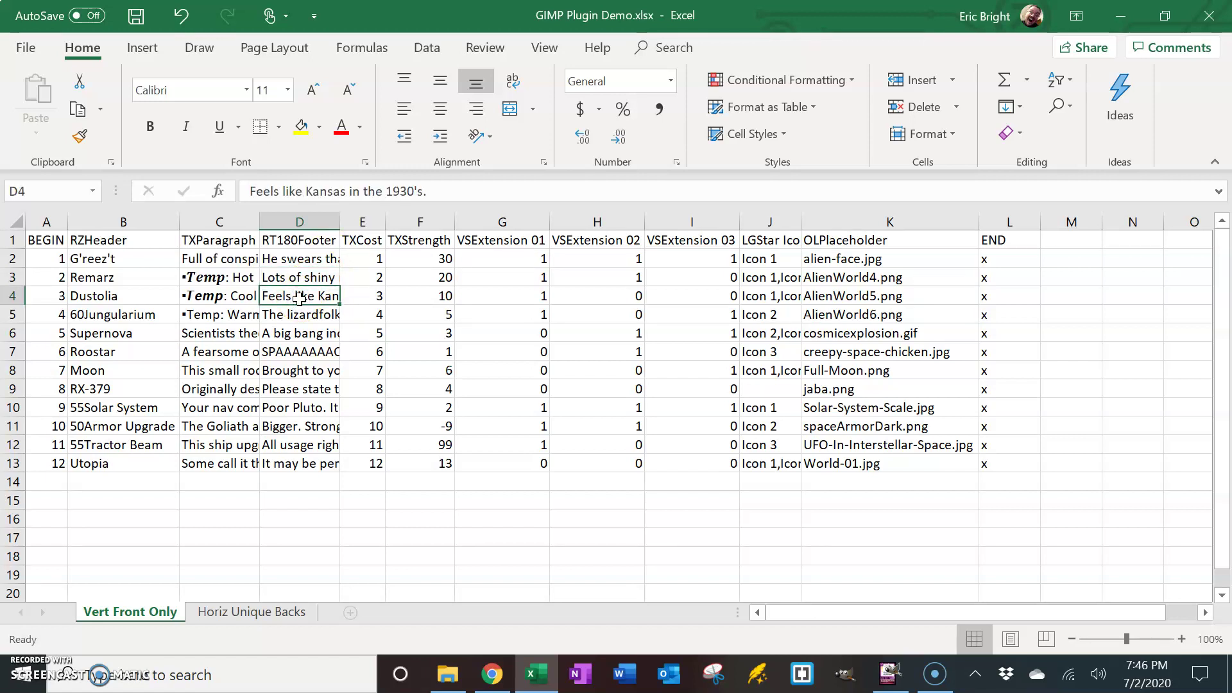
click(298, 240)
click(256, 191)
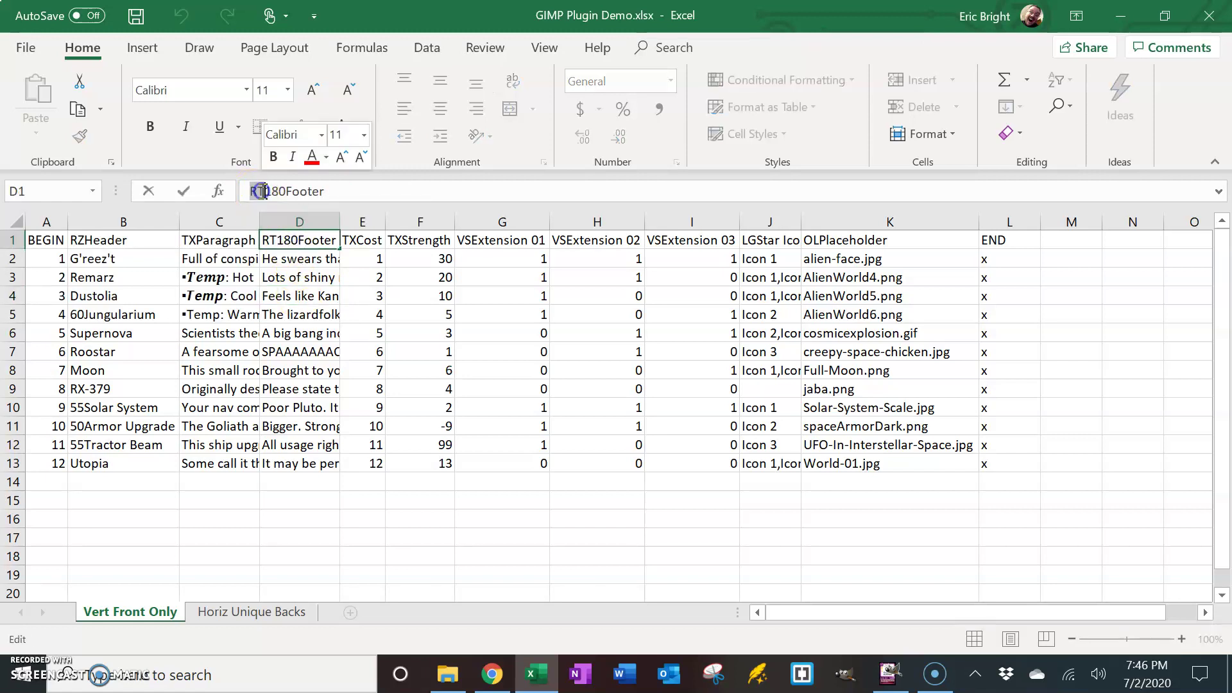
drag(264, 191, 338, 191)
click(338, 191)
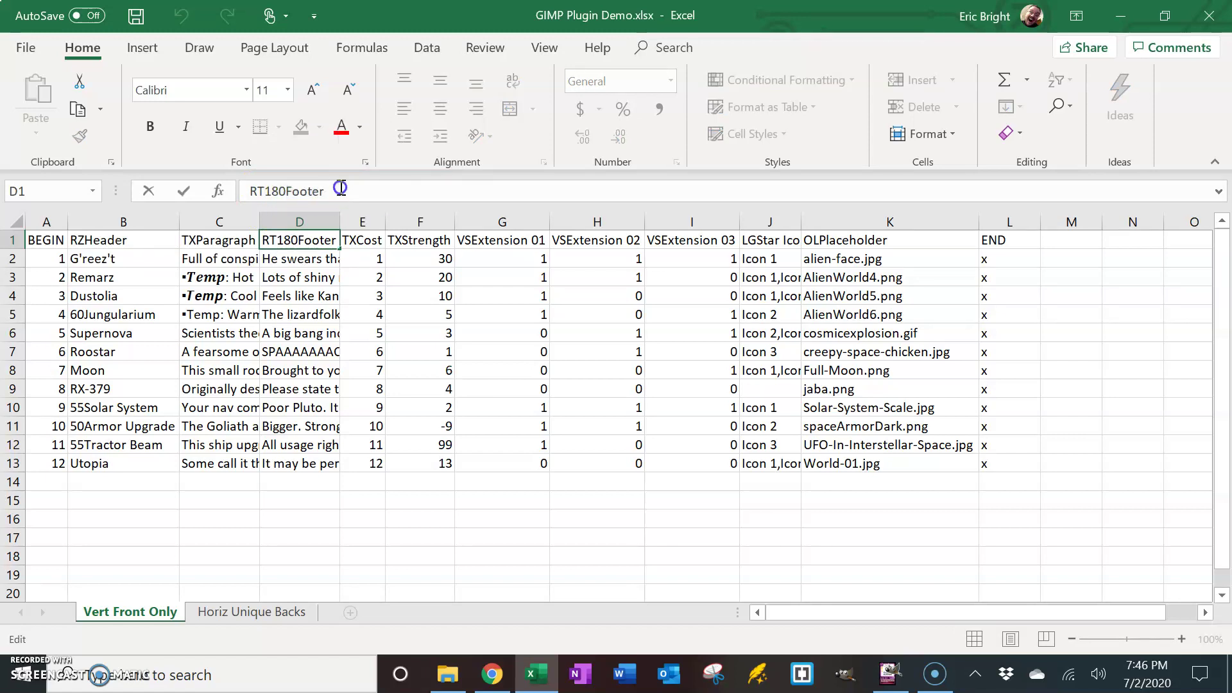
key(Tab)
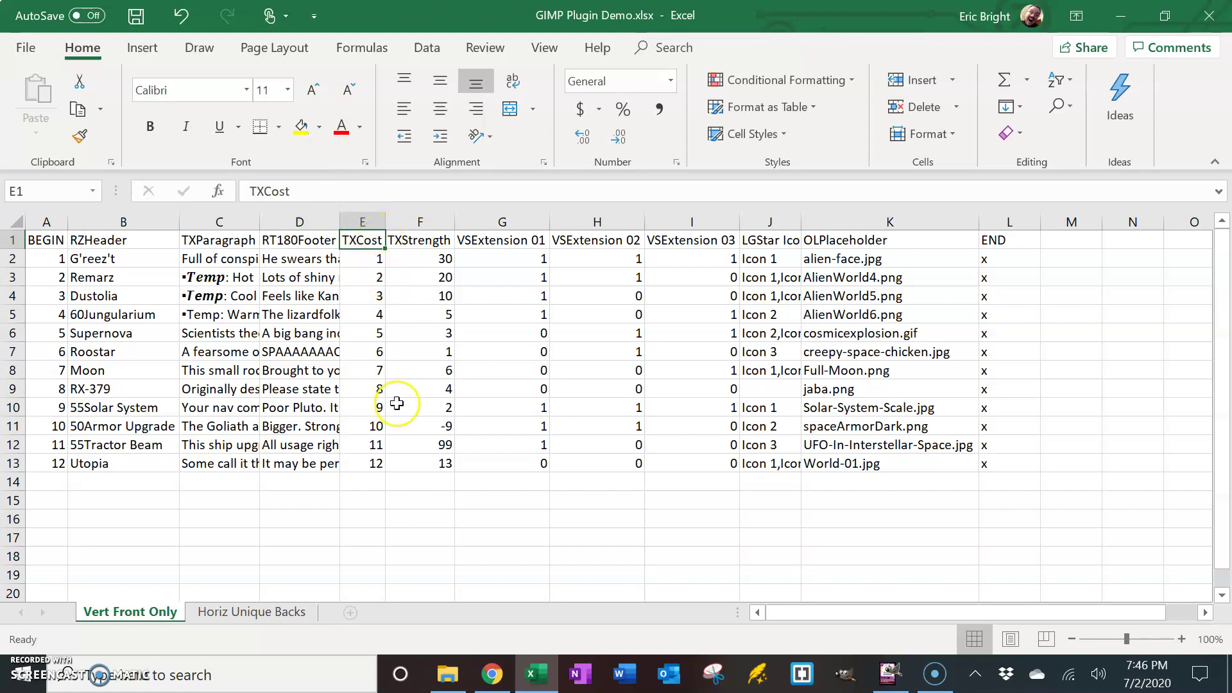
click(372, 260)
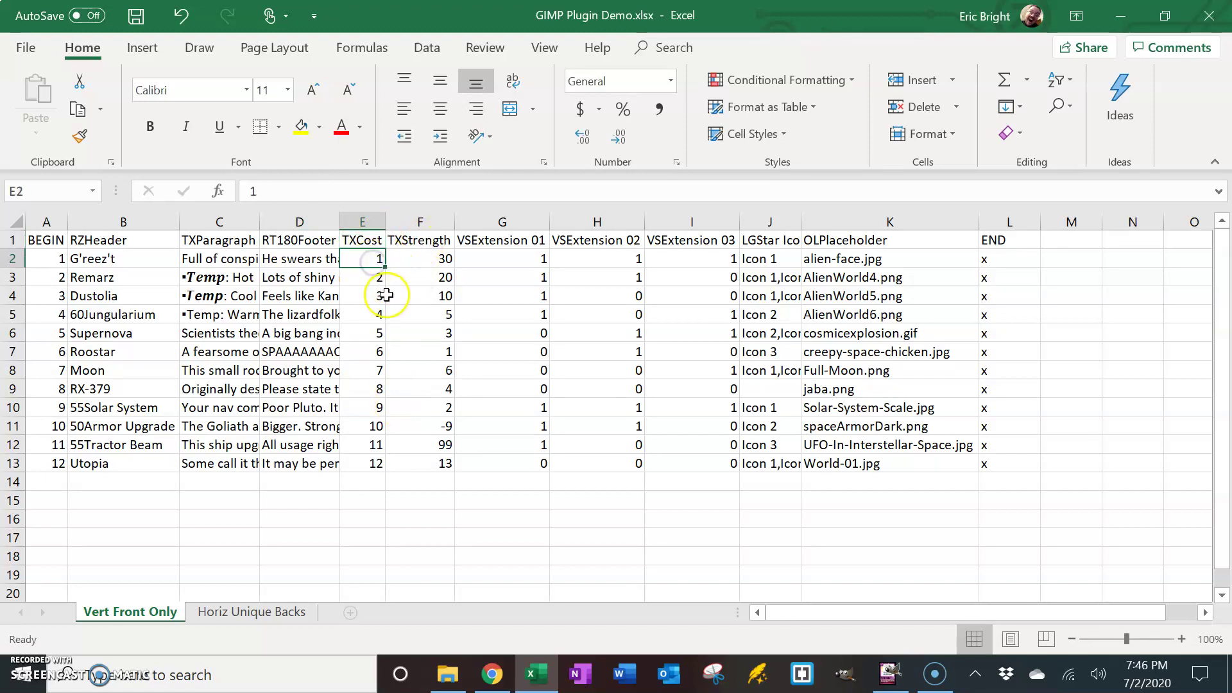
click(372, 260)
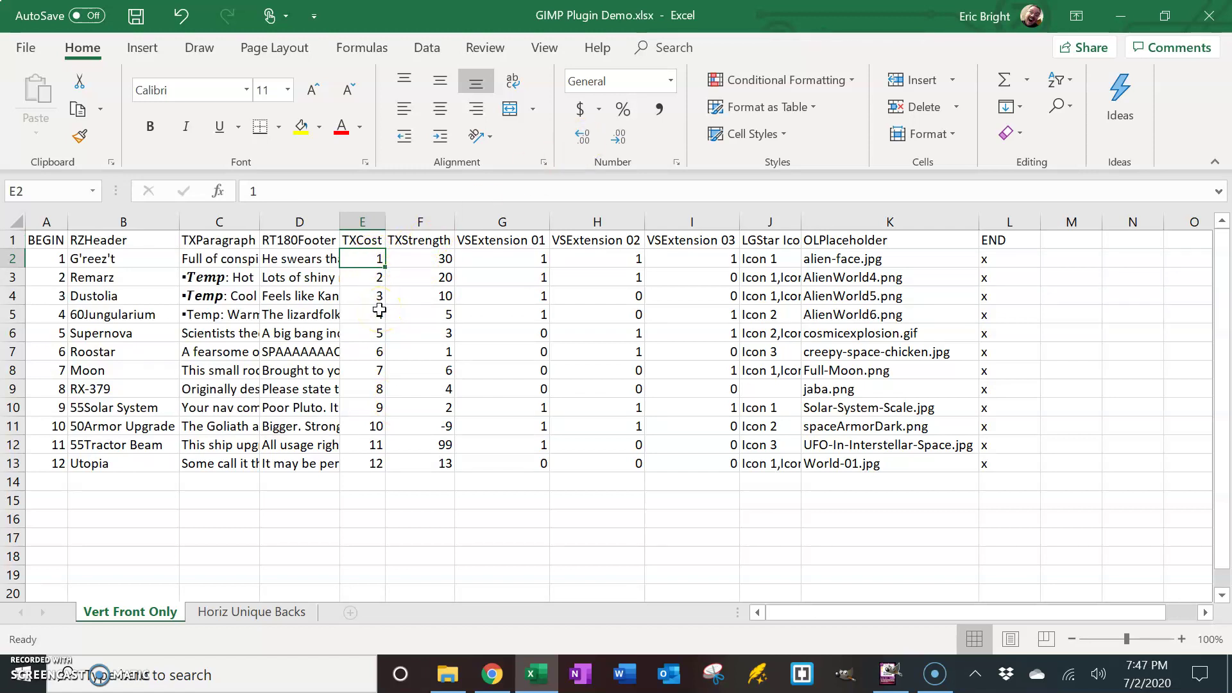
text(01)
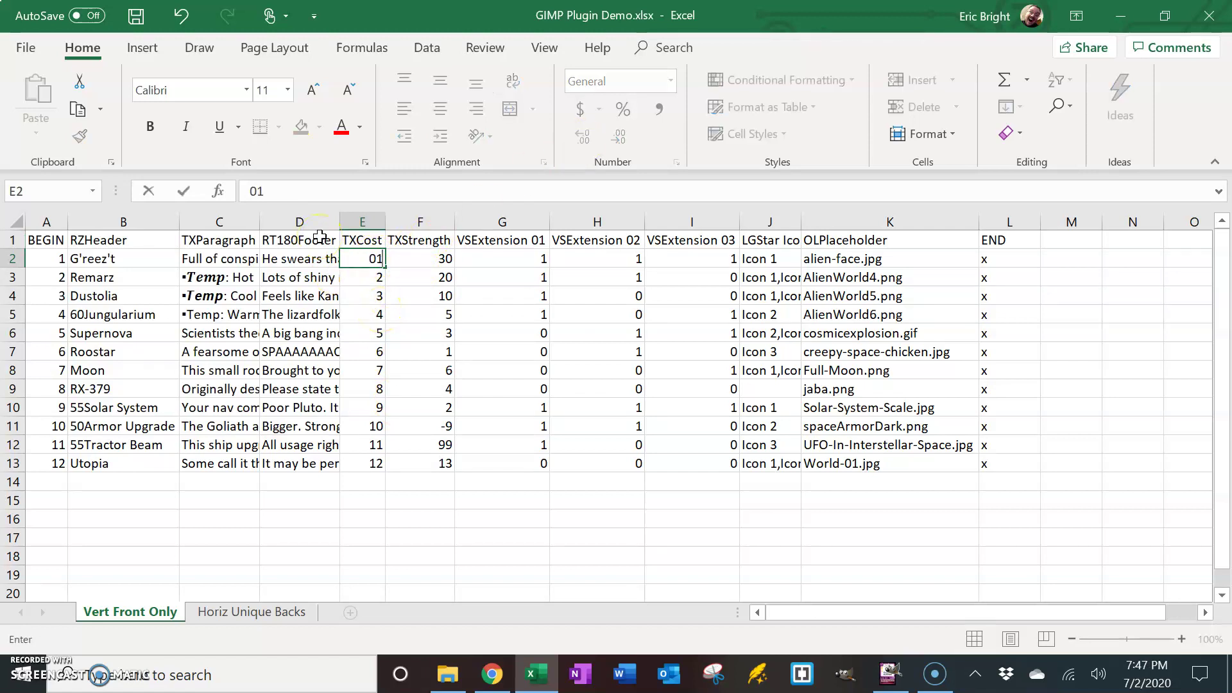
key(Return)
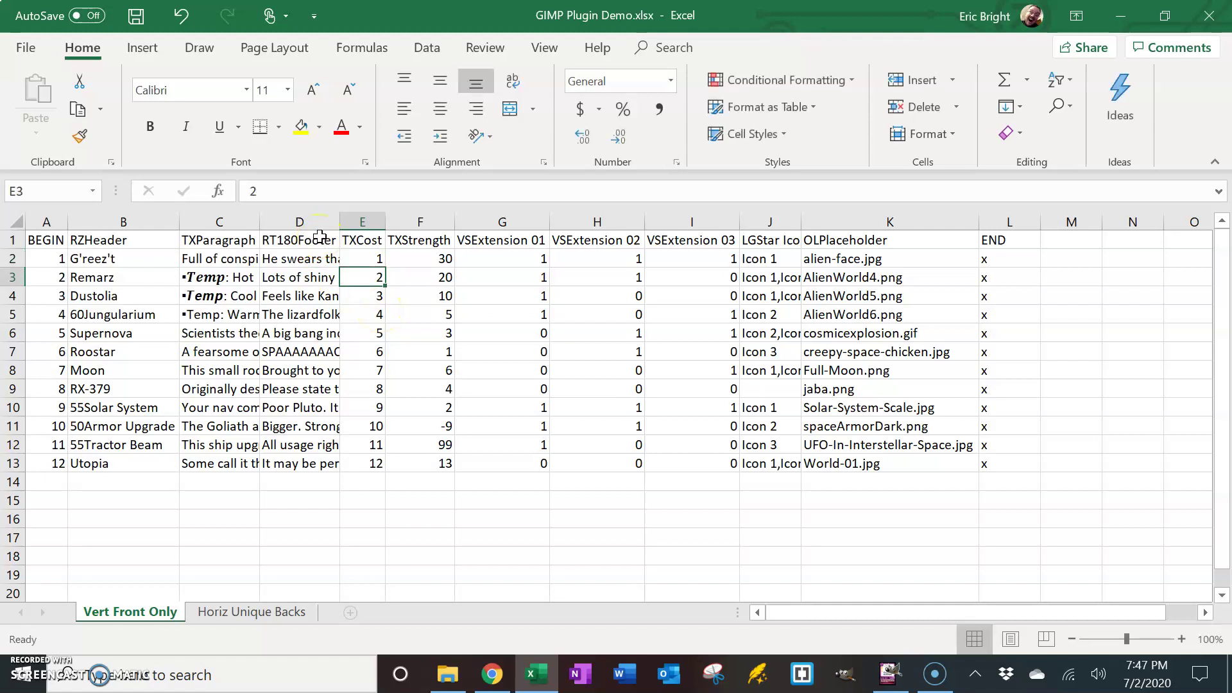
key(Up)
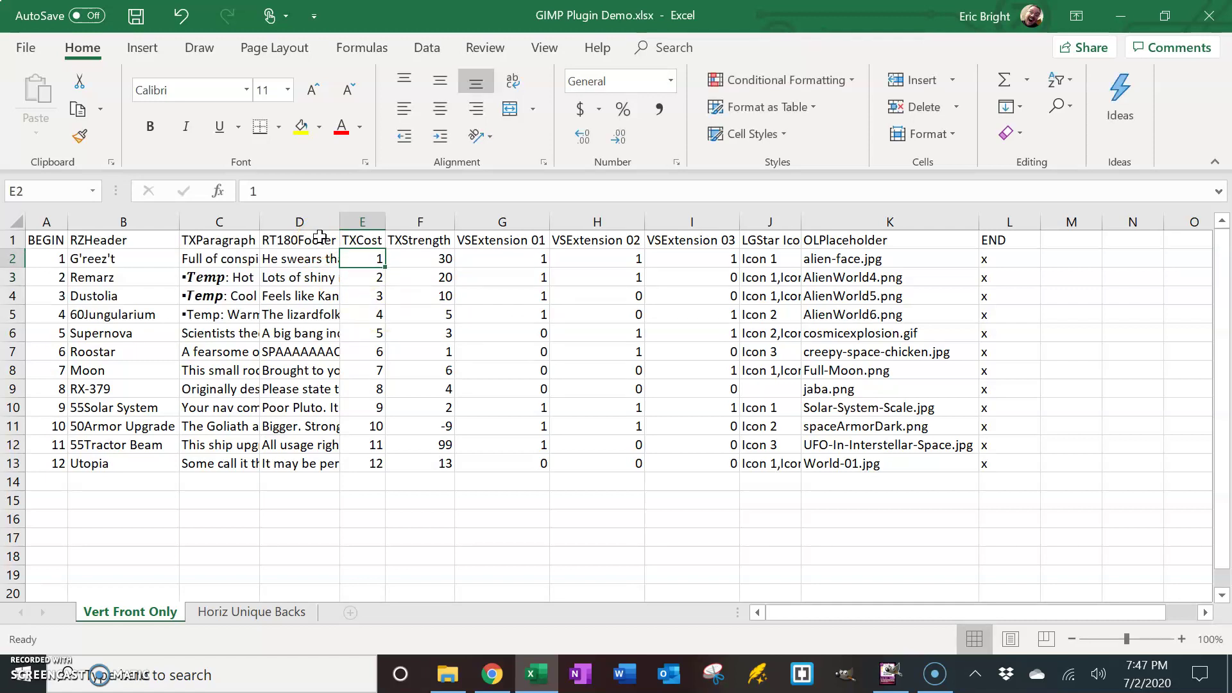
click(671, 81)
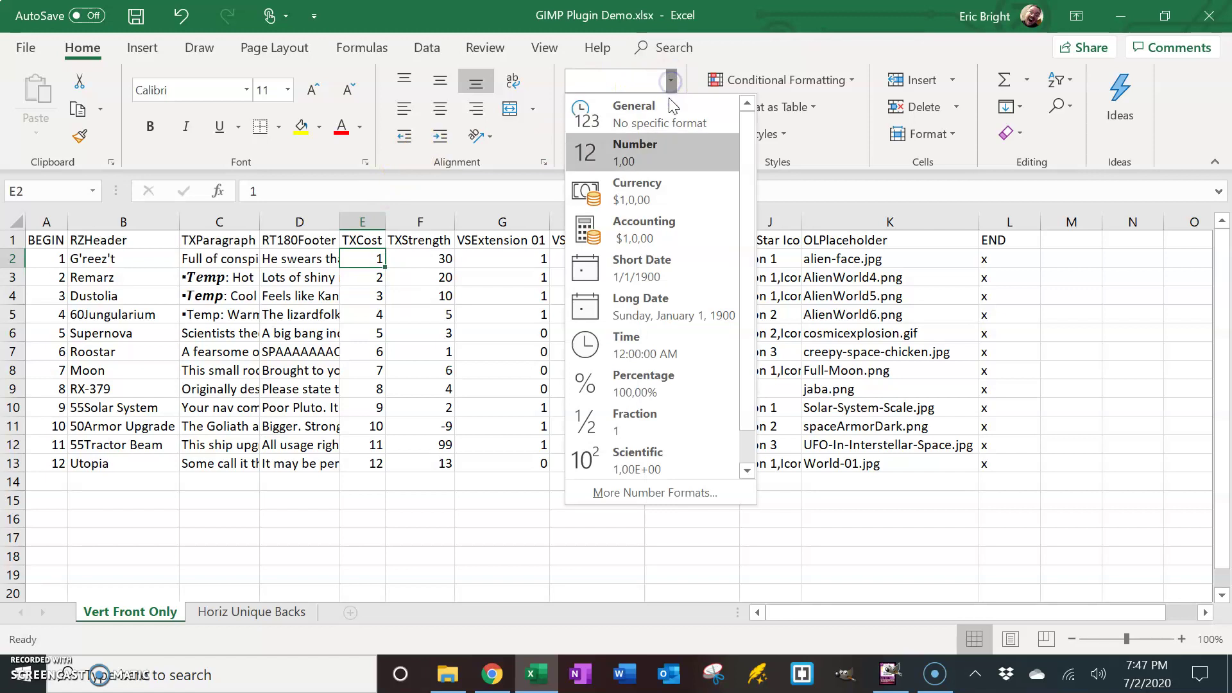
scroll(680, 385, down, 1)
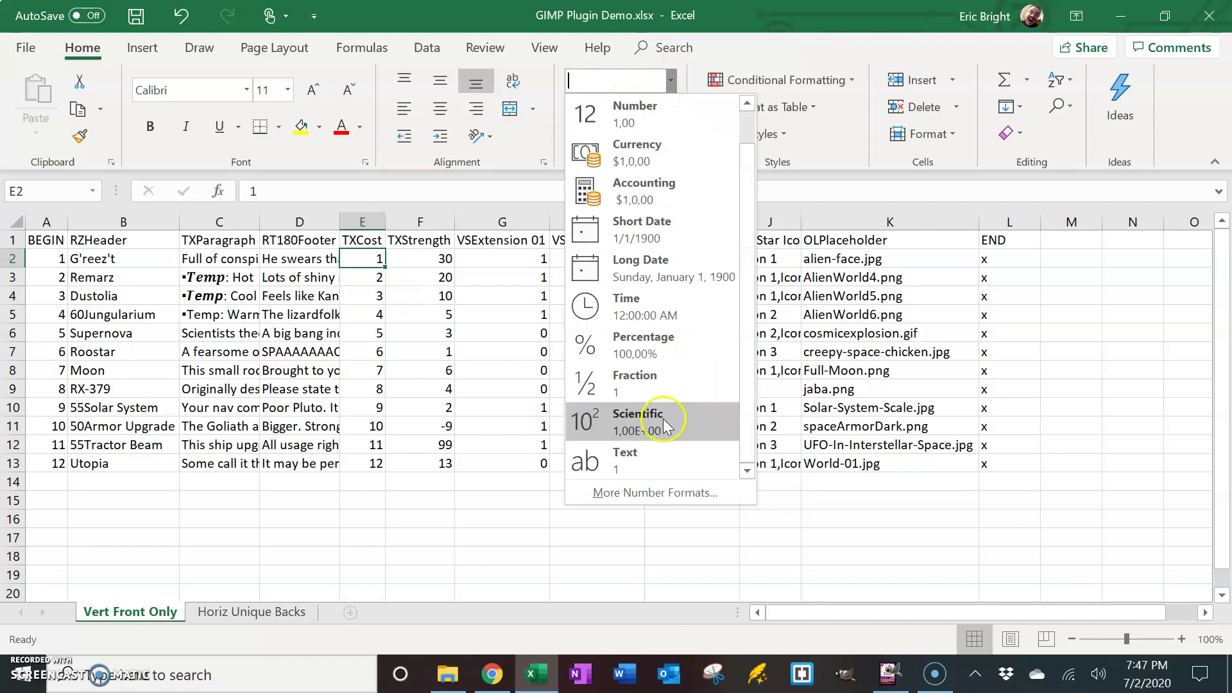
click(654, 457)
text(0)
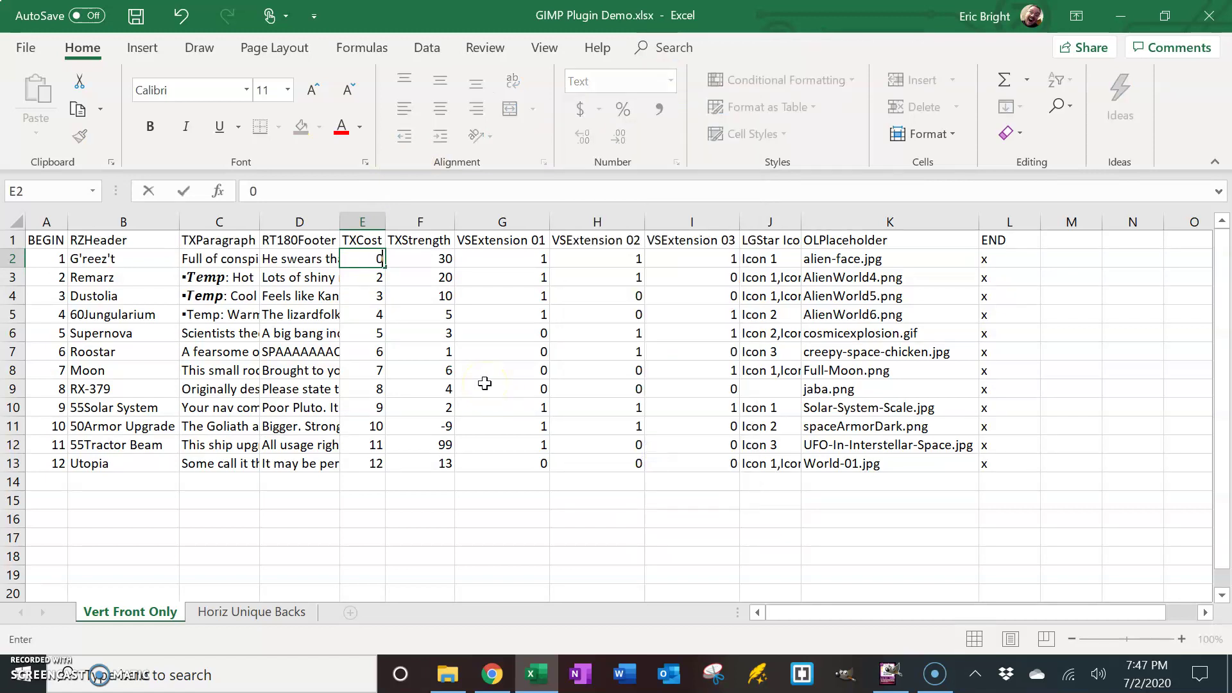
text(1)
key(Return)
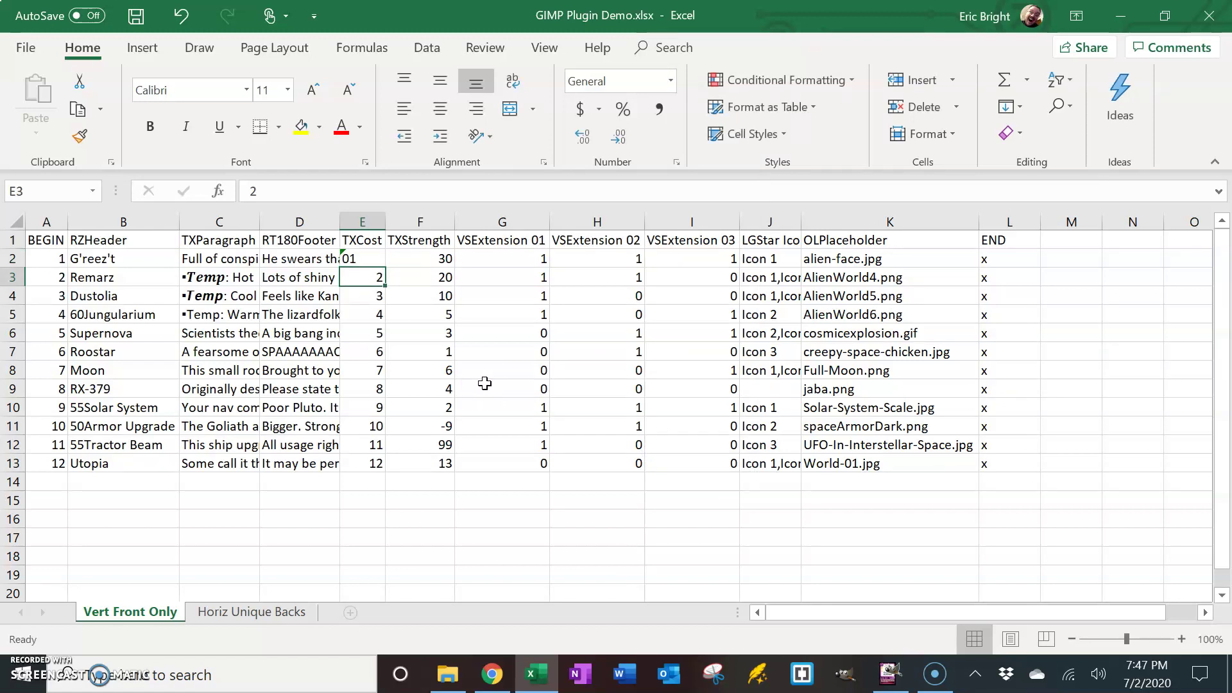
key(ctrl+z)
key(ctrl+z)
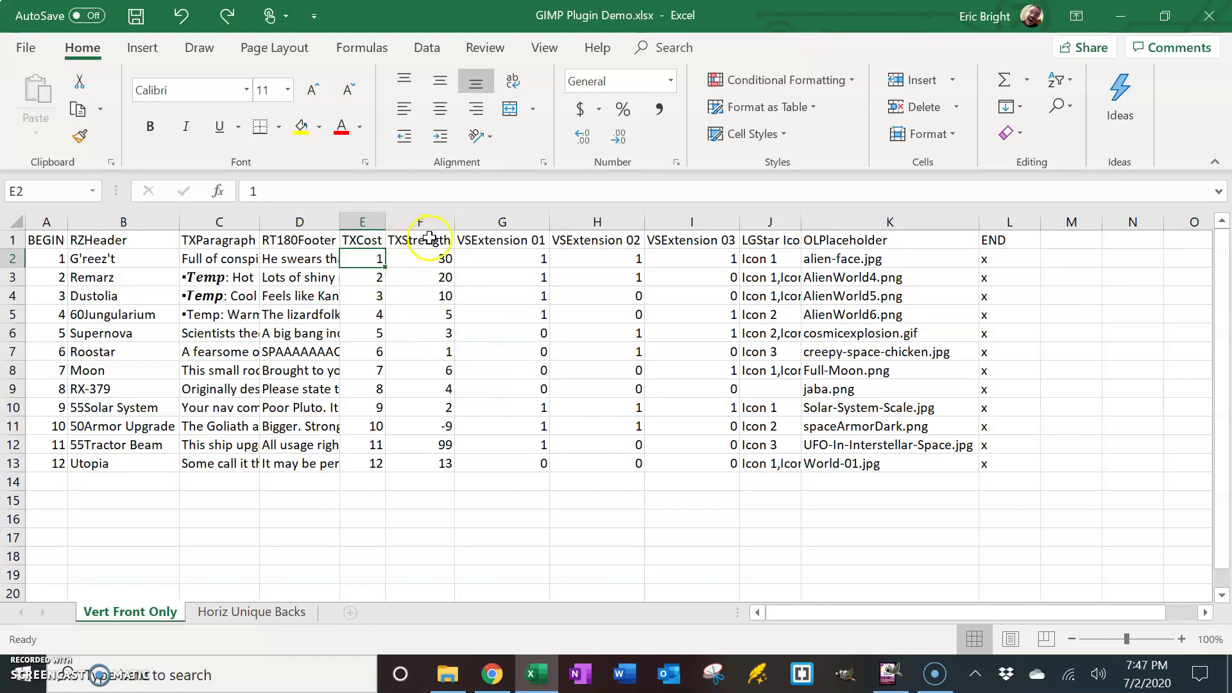
click(498, 247)
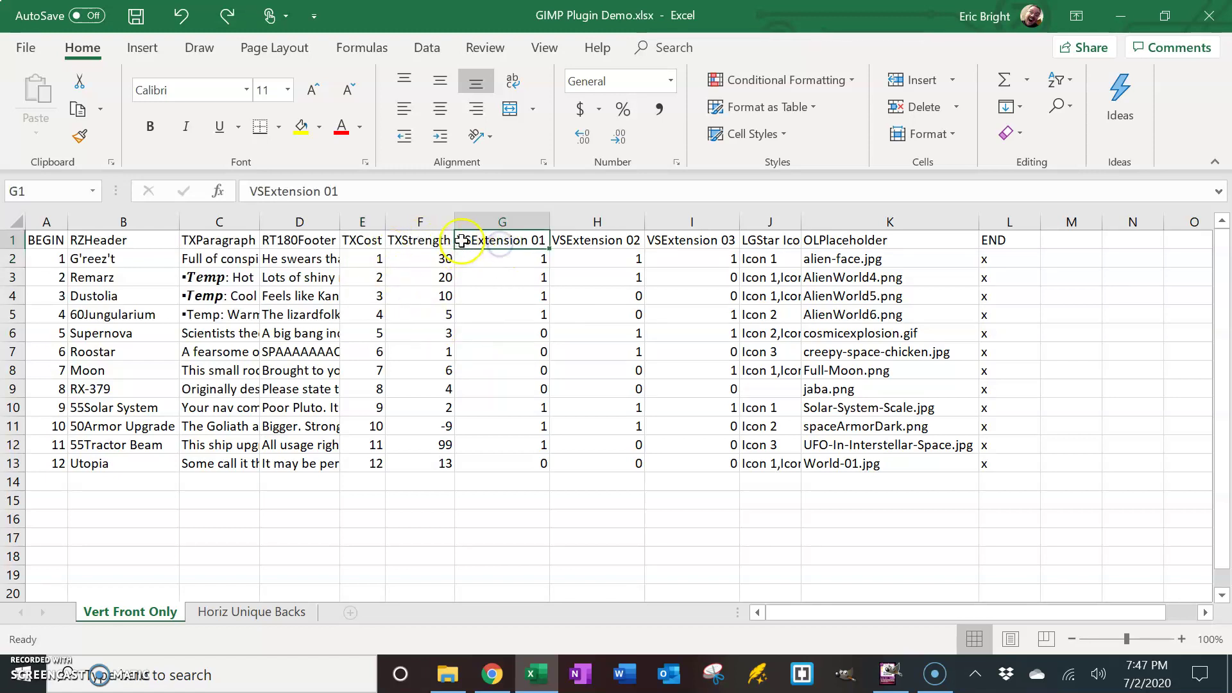
drag(249, 190, 264, 192)
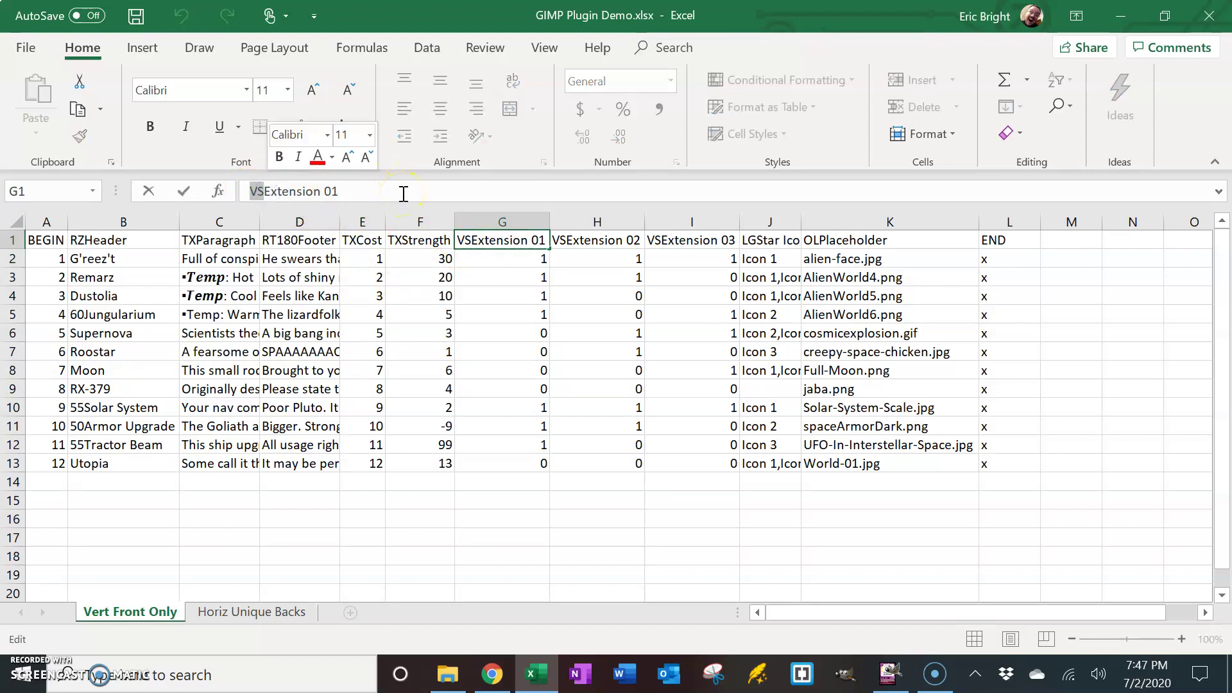
click(265, 191)
drag(264, 191, 343, 191)
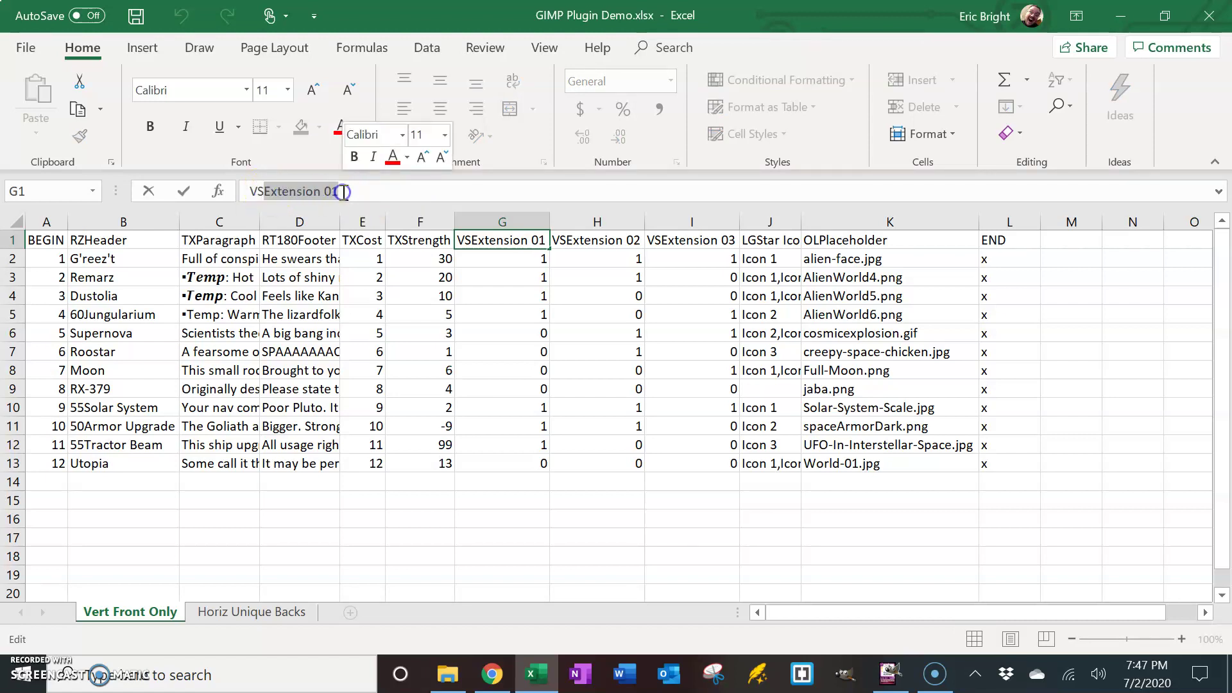
click(498, 259)
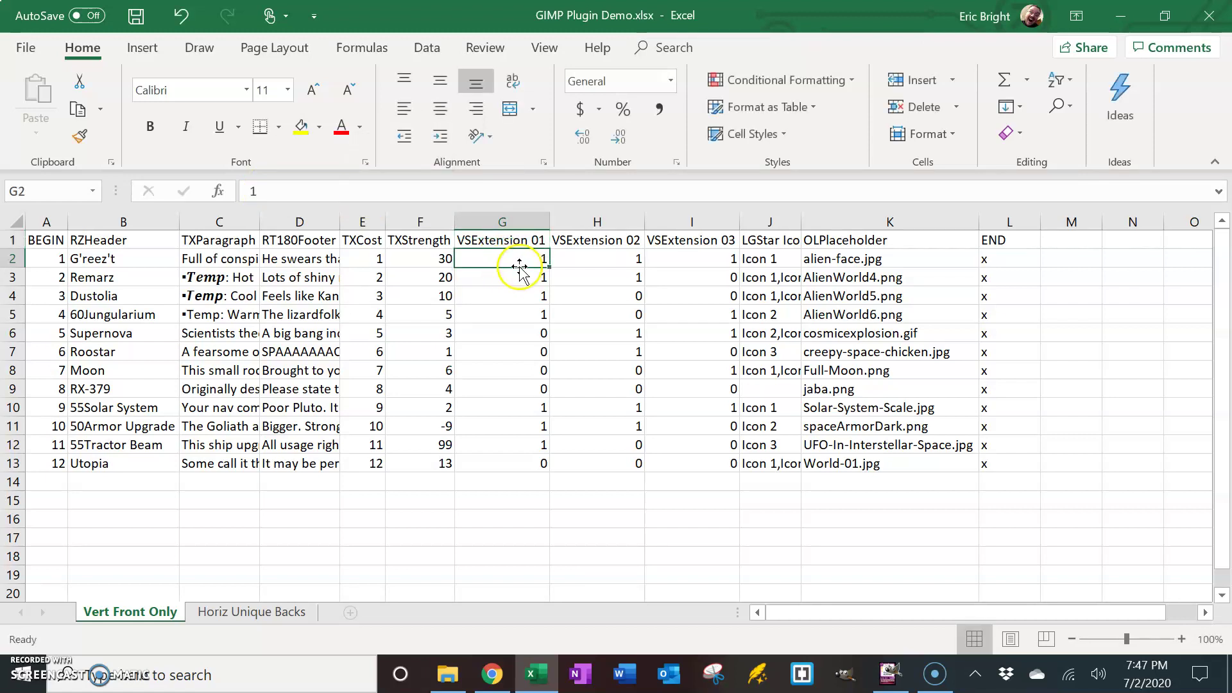
click(13, 258)
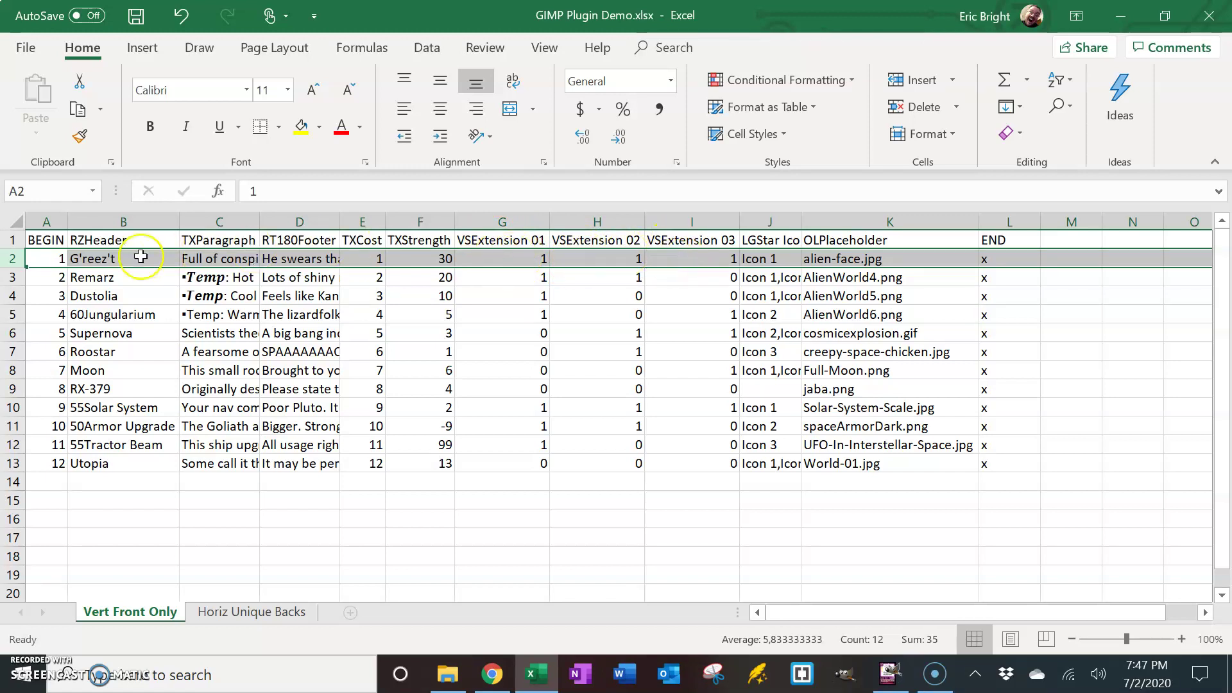
click(14, 297)
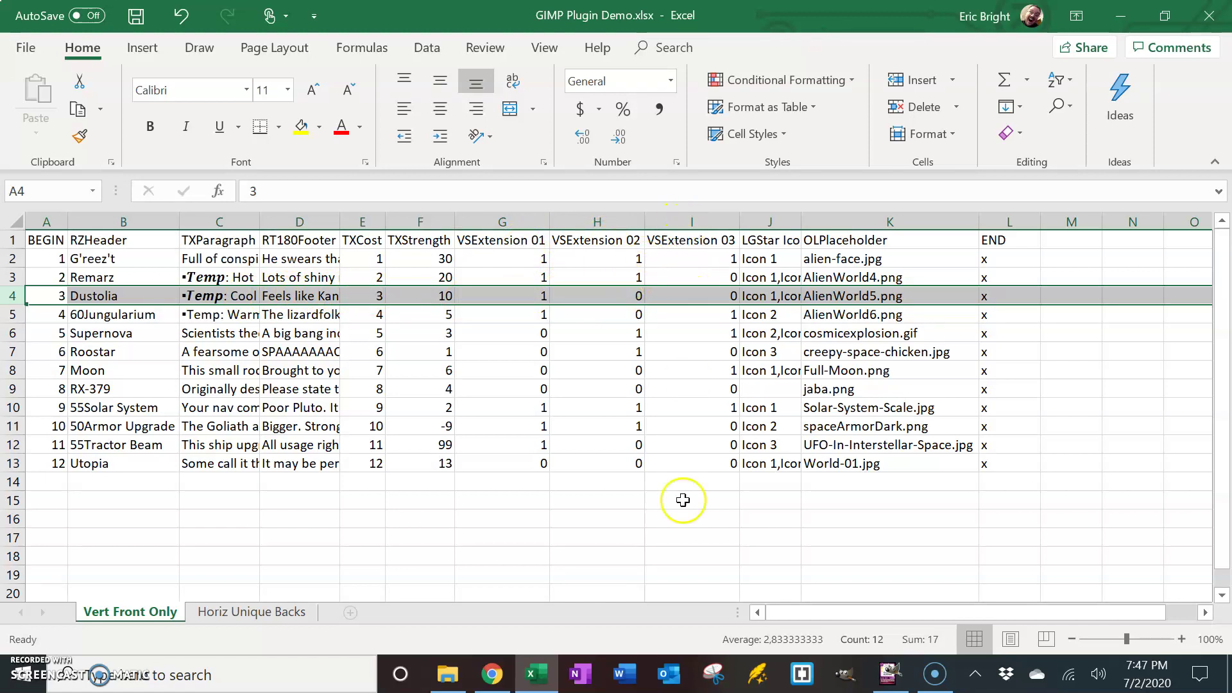
click(889, 674)
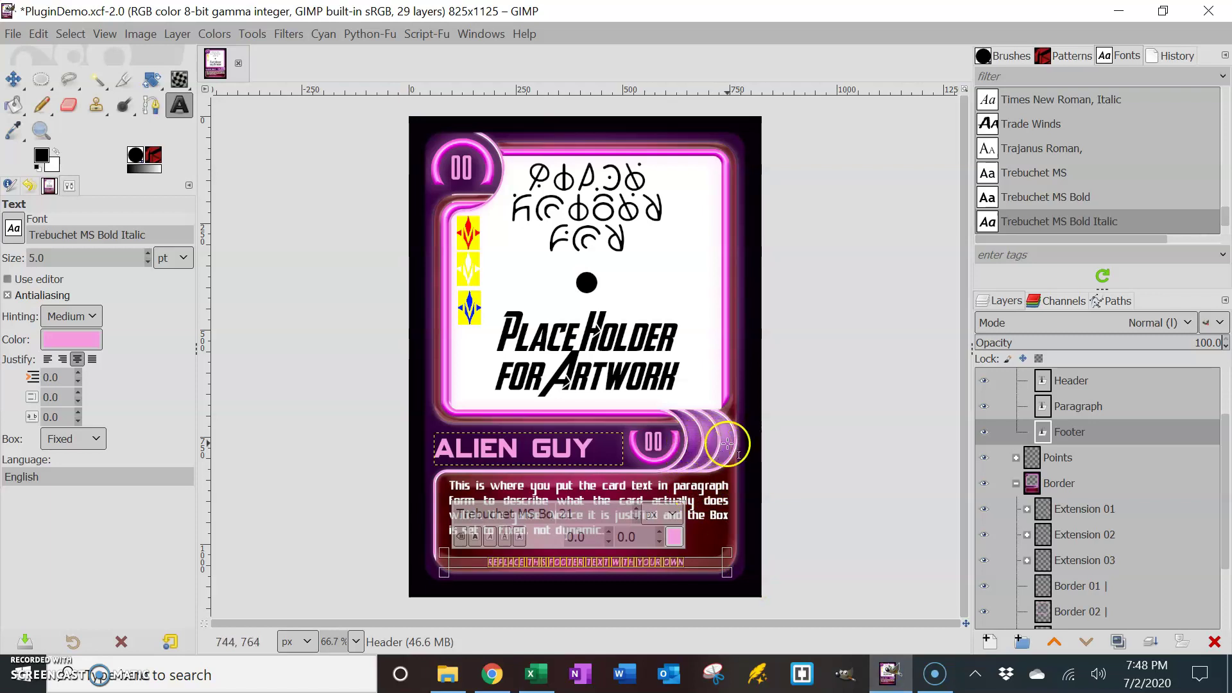
click(538, 682)
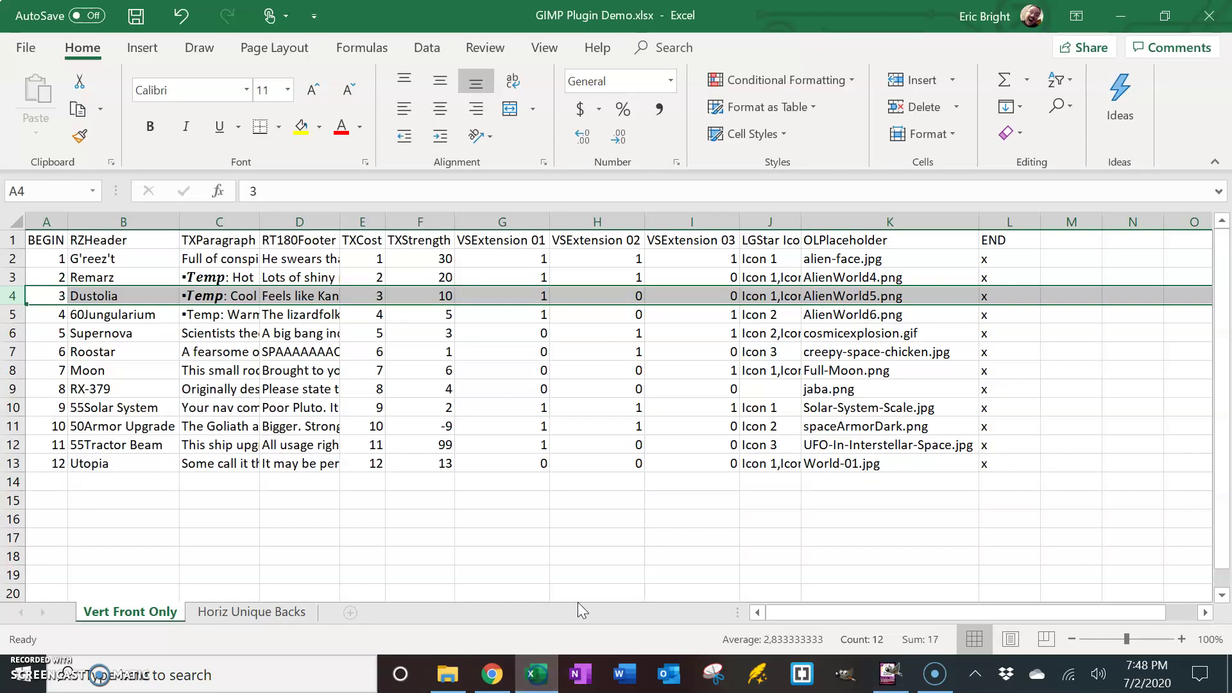
click(587, 244)
click(263, 191)
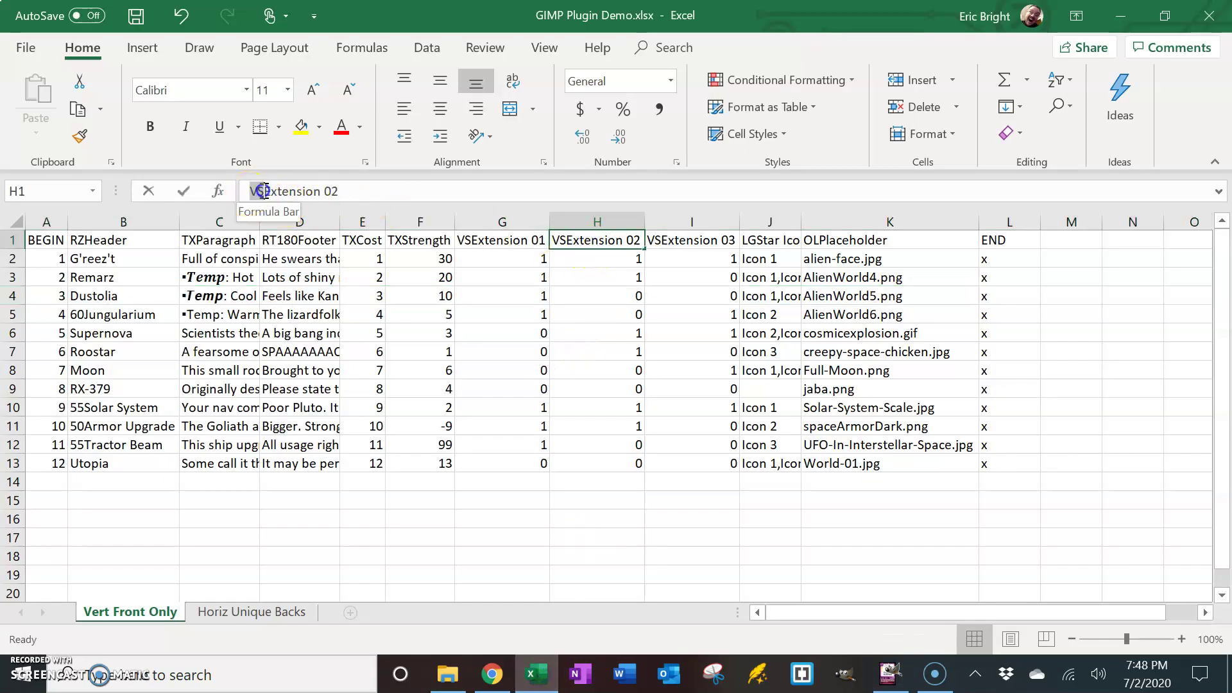
click(379, 191)
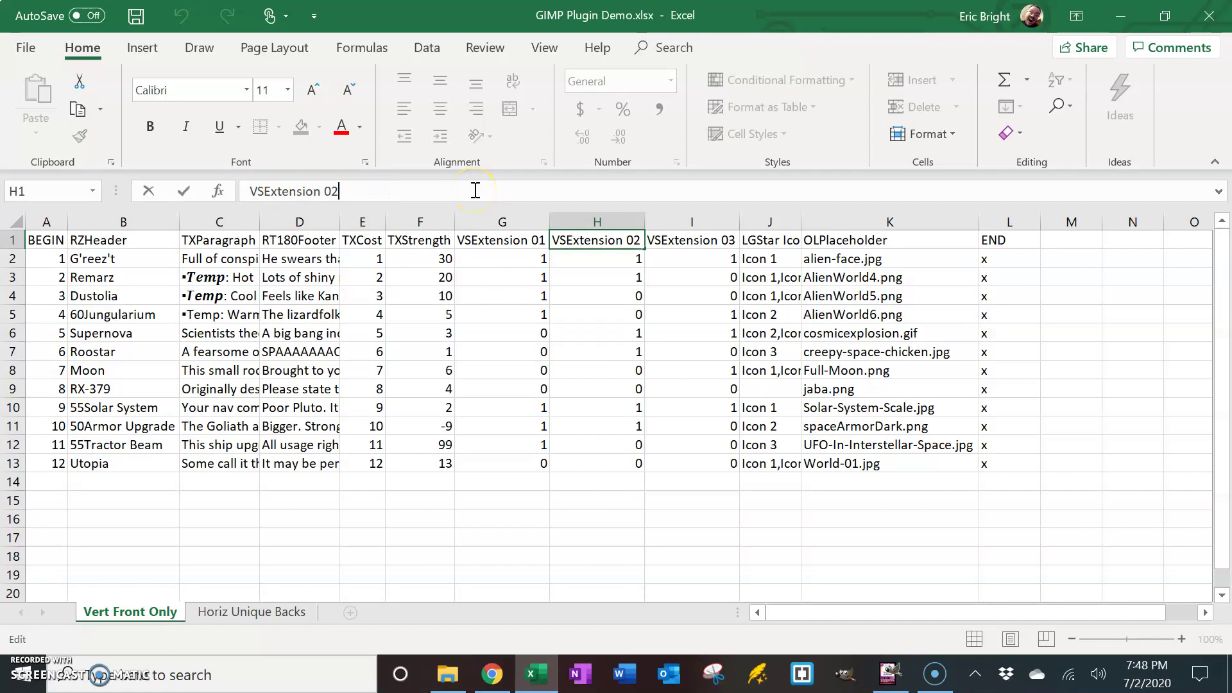
key(Tab)
key(Tab)
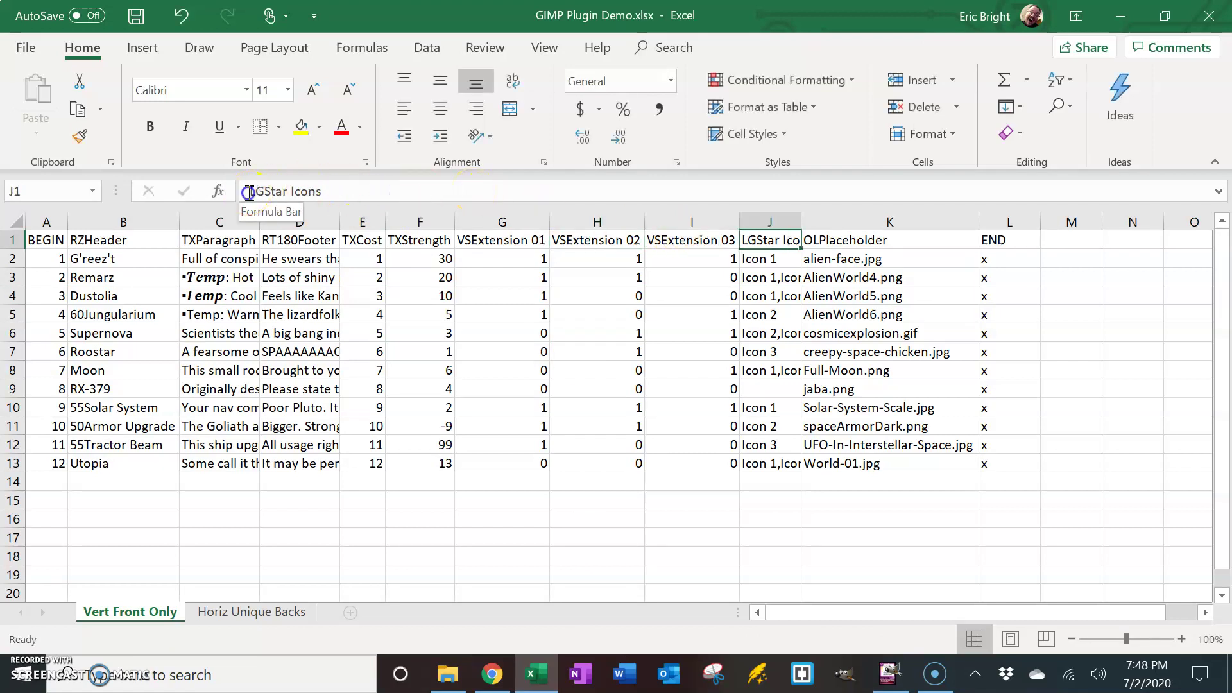
drag(249, 193, 265, 191)
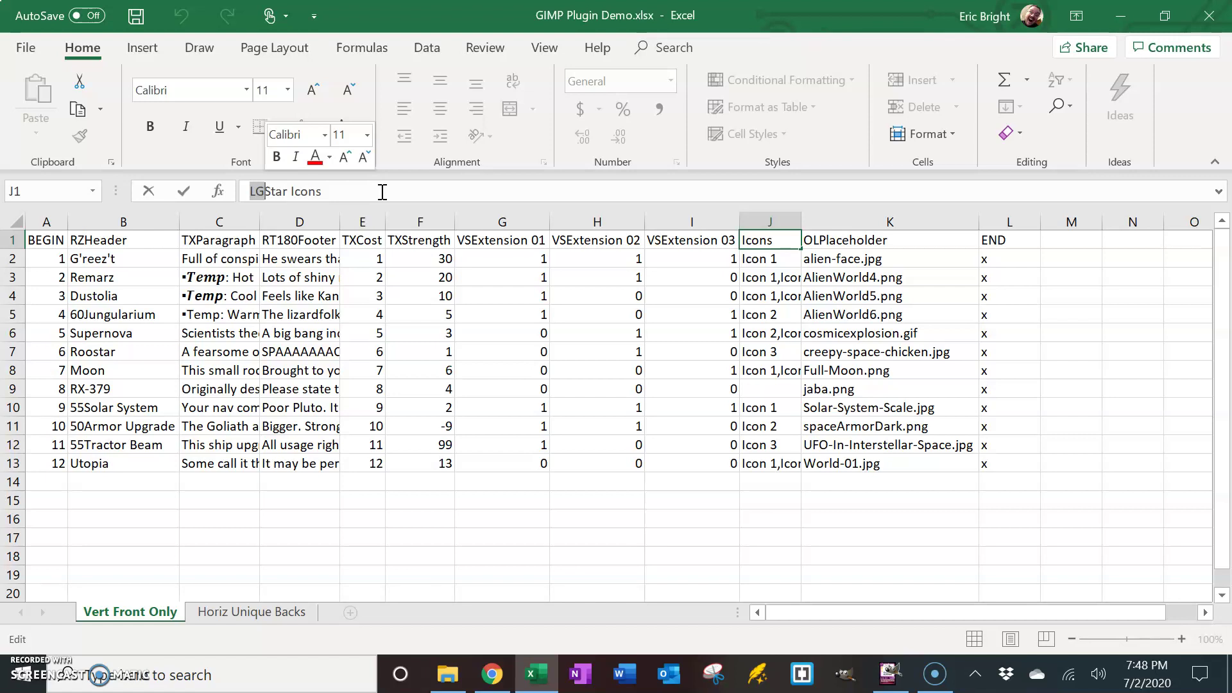
click(383, 191)
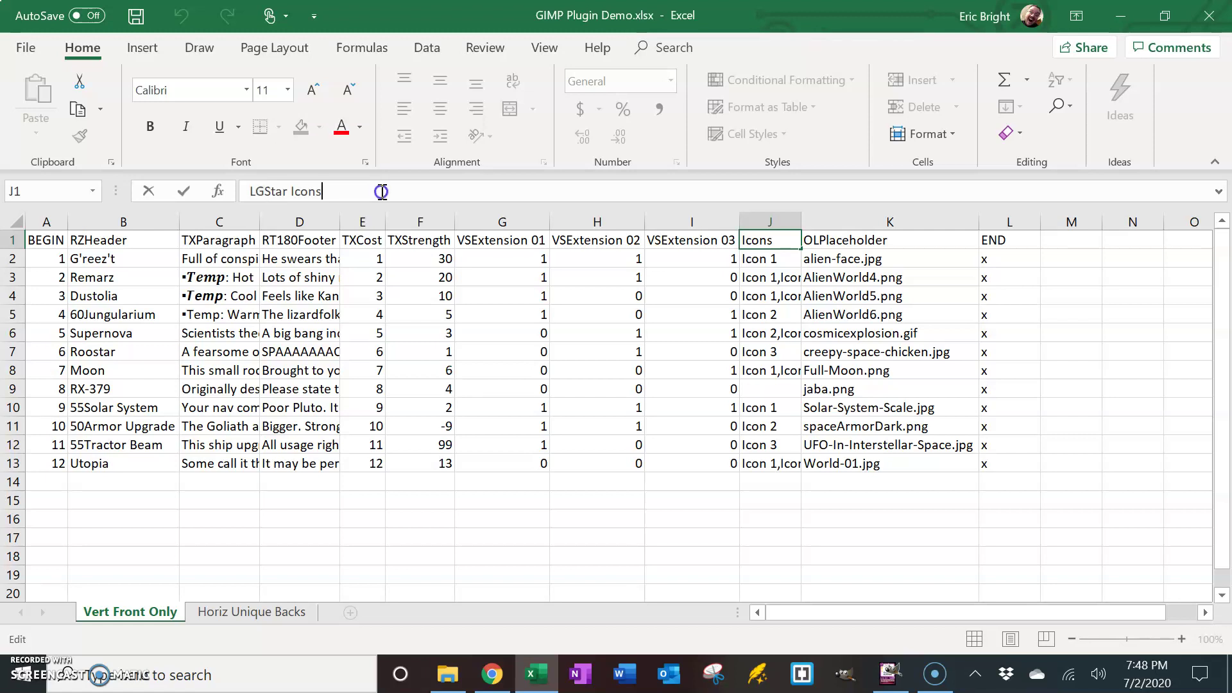
- Expand GIMP's Star Icons layer group to reveal Icon 1–3, then return to Excel
key(alt+Tab)
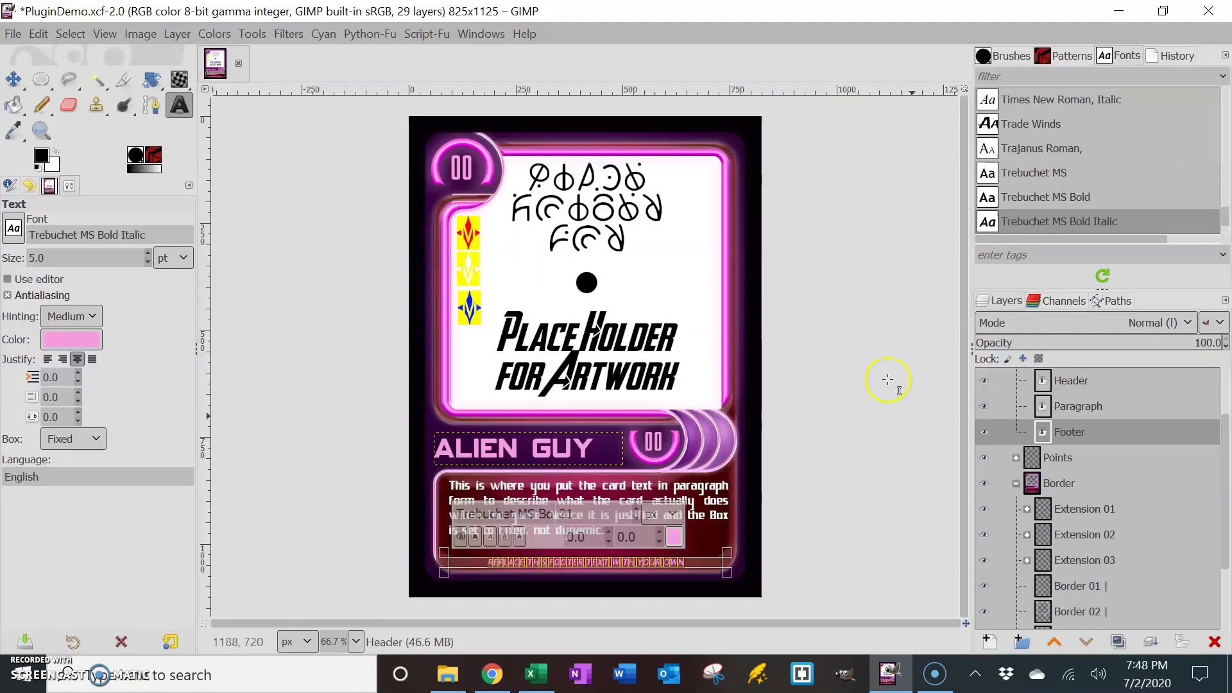
scroll(1076, 442, up, 3)
click(1052, 406)
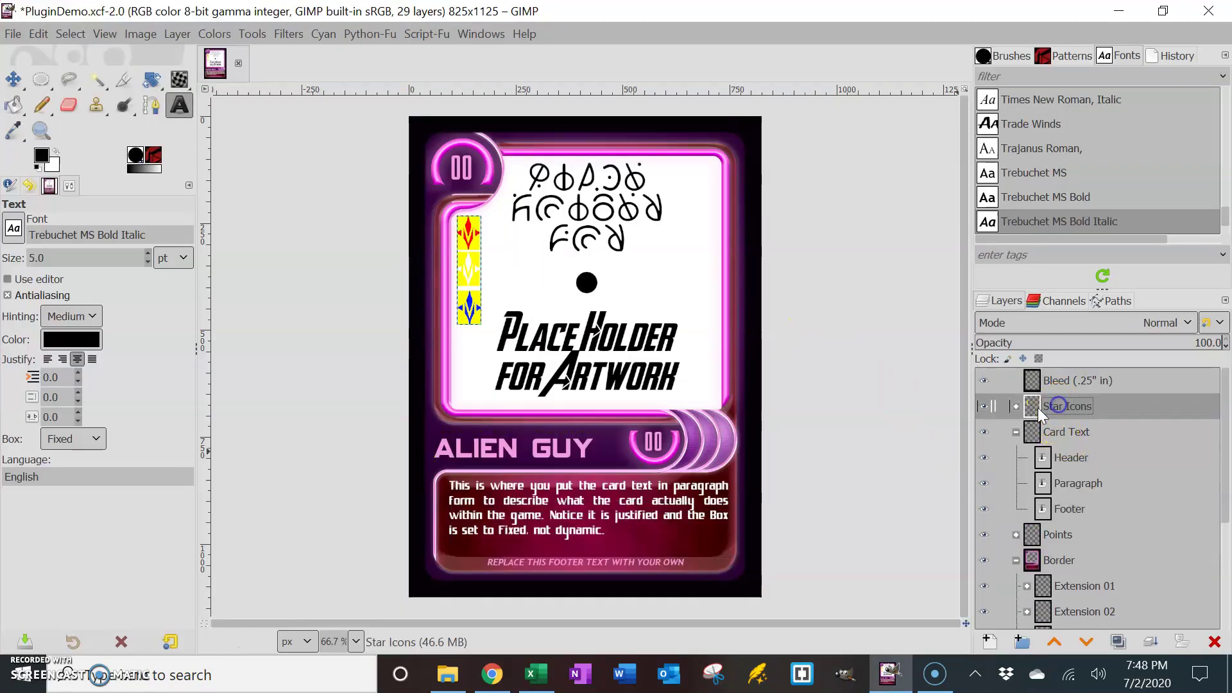
click(1016, 406)
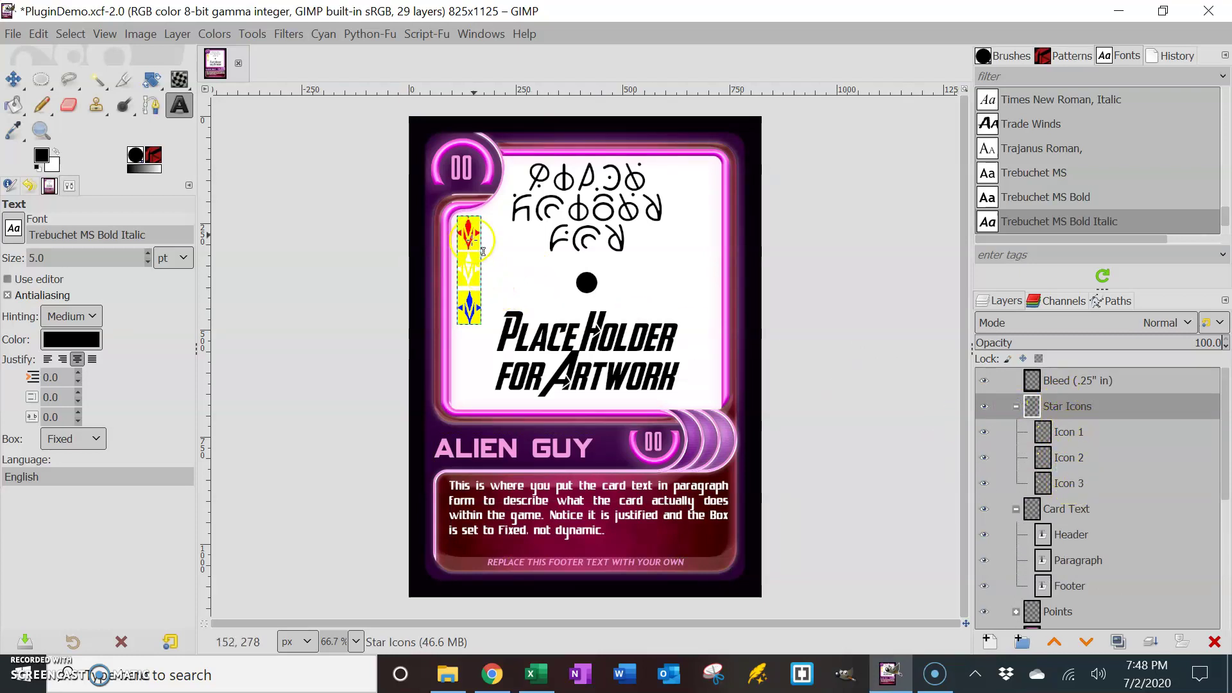
key(alt+Tab)
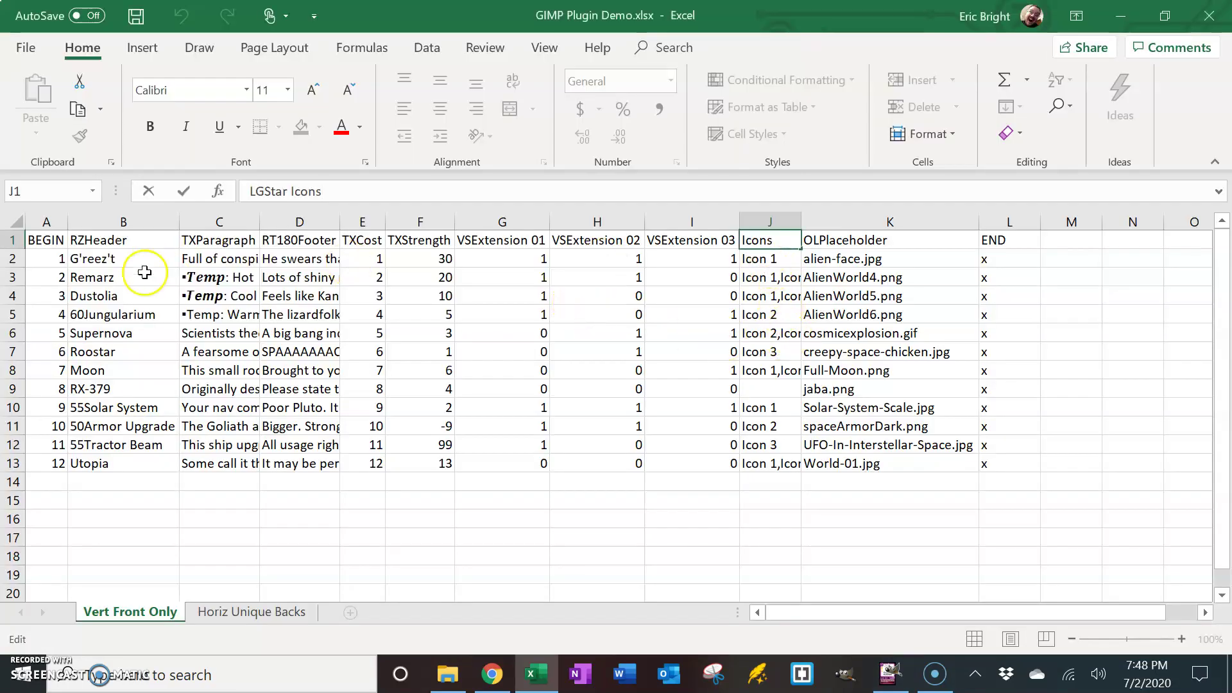
click(13, 314)
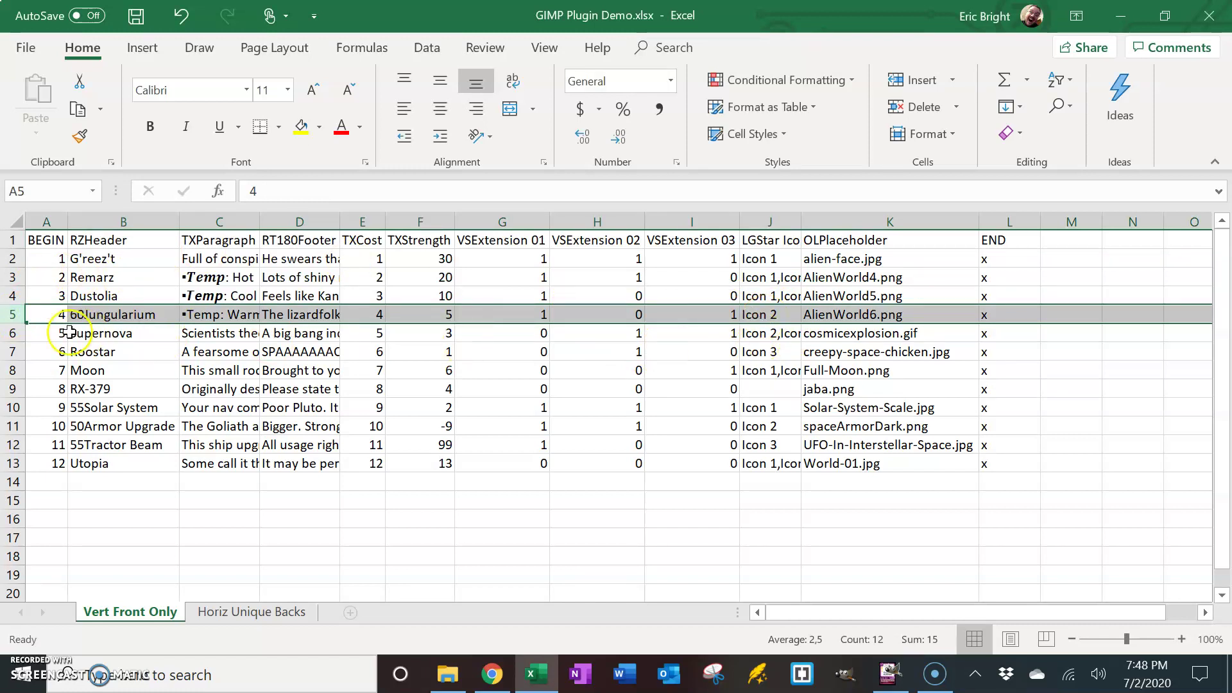
click(16, 334)
click(773, 333)
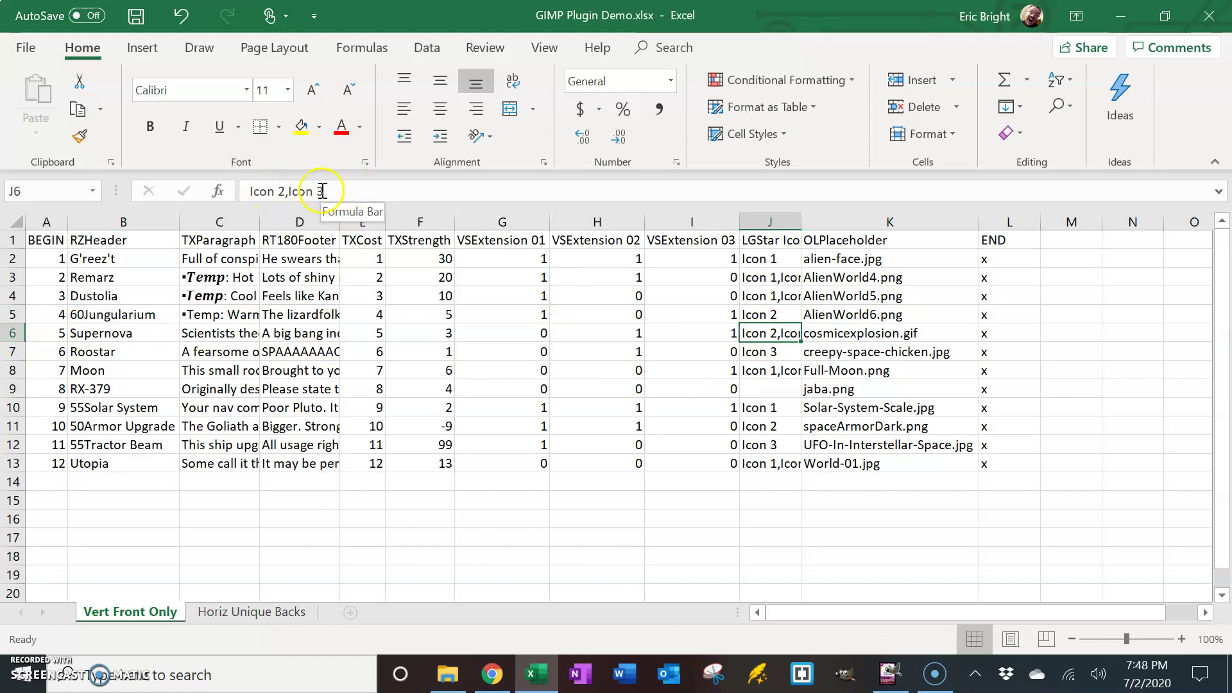
click(288, 191)
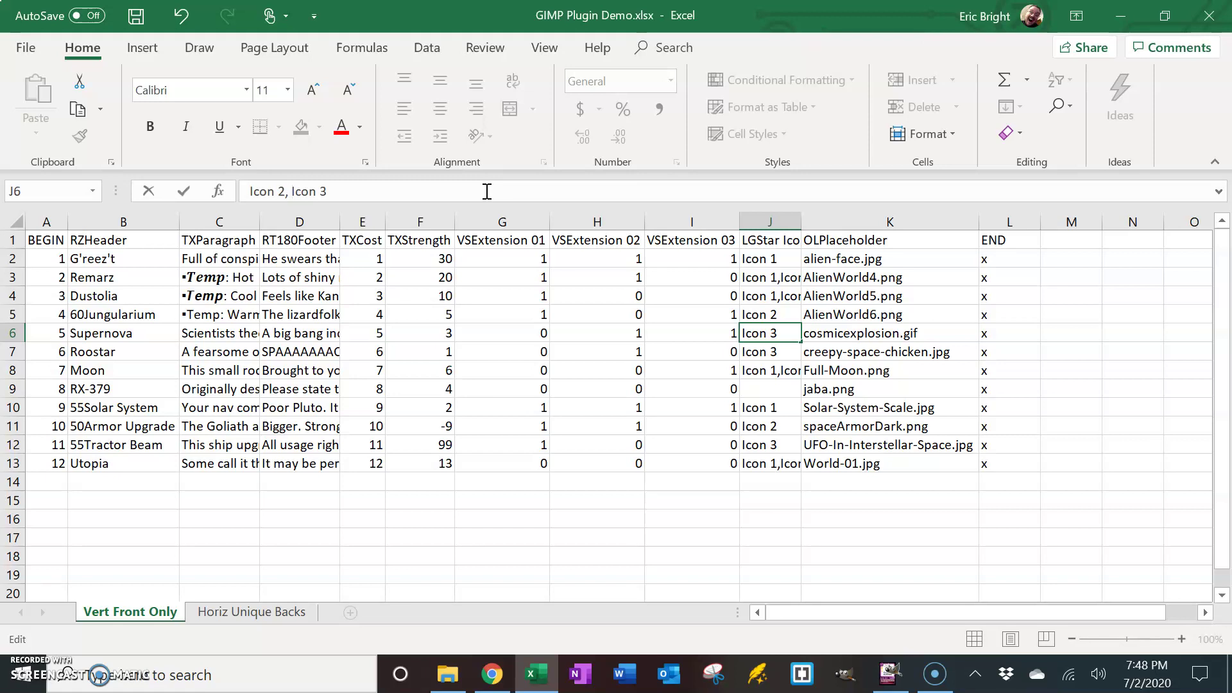
key(BackSpace)
key(Return)
key(Up)
key(Up)
key(Up)
key(Up)
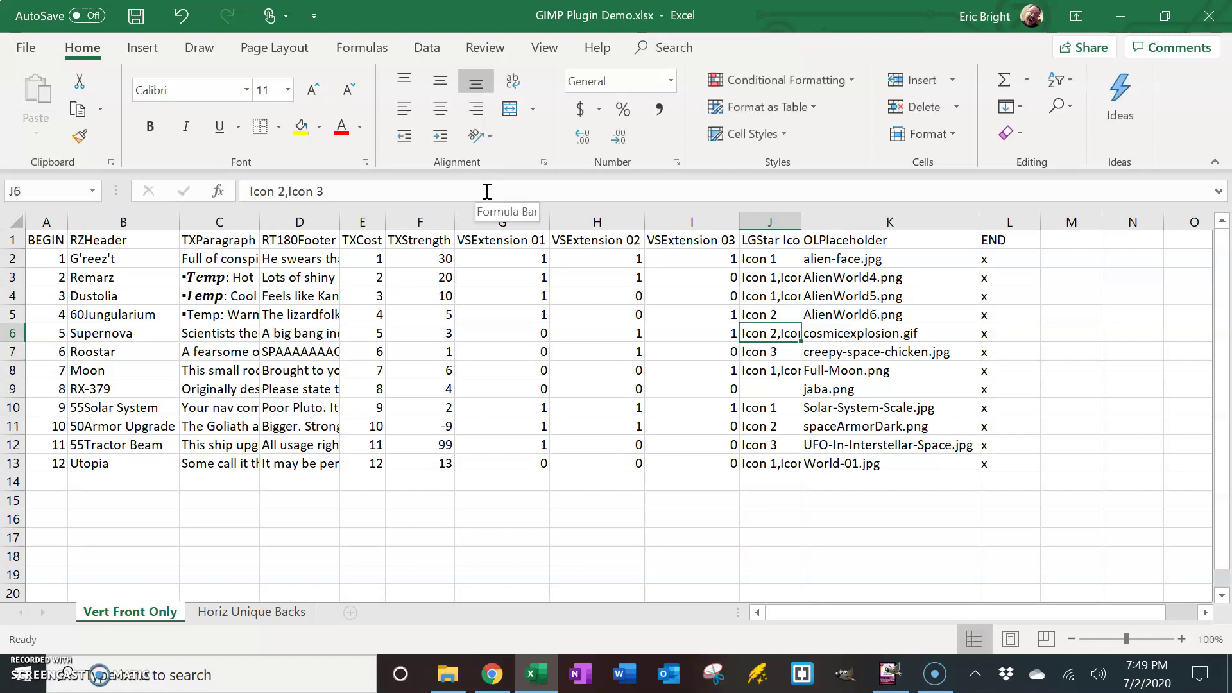
key(Down)
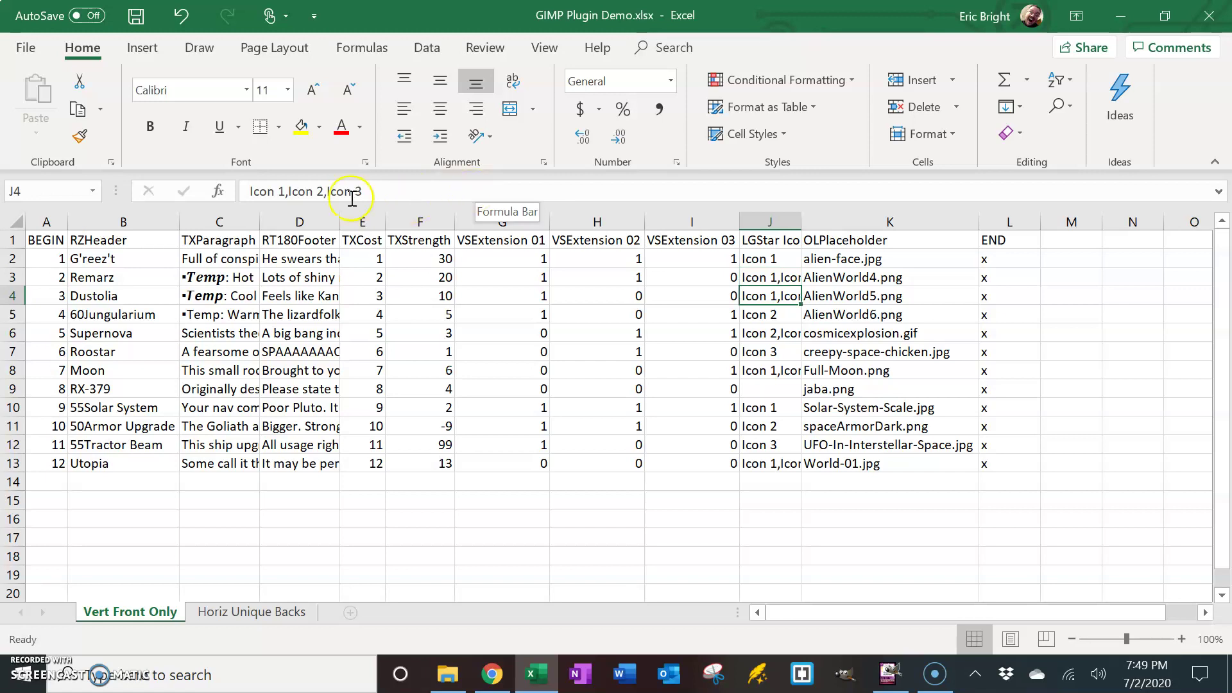
click(378, 185)
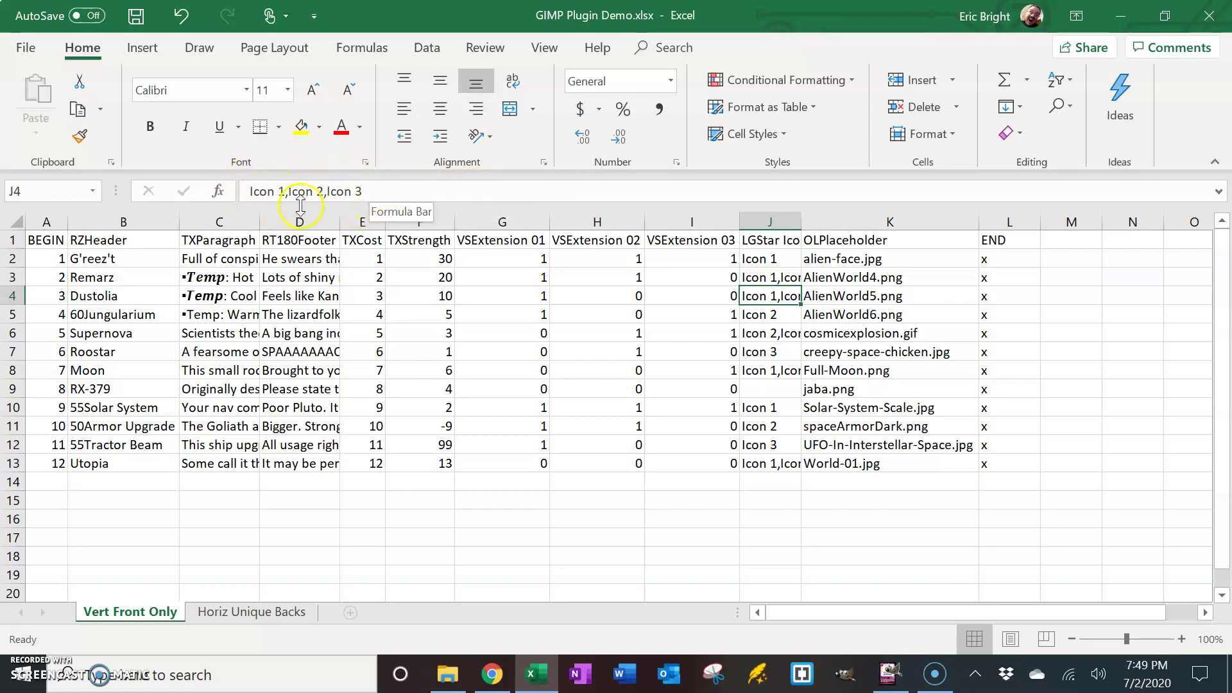
click(772, 392)
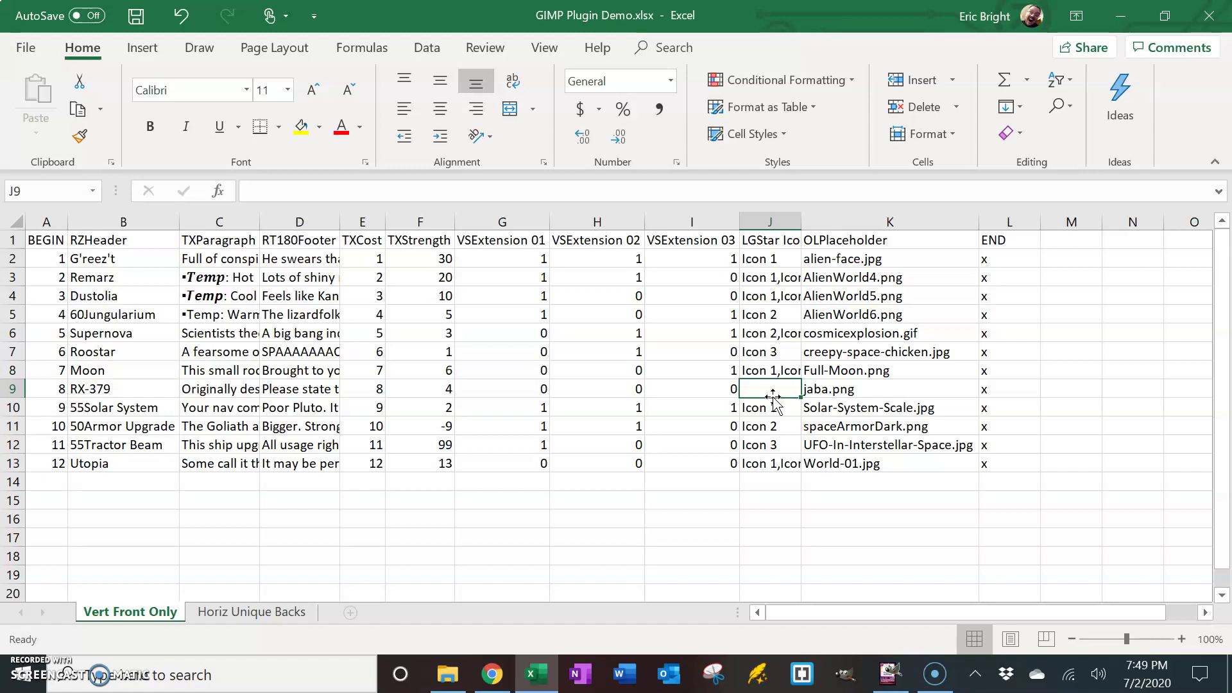
click(853, 239)
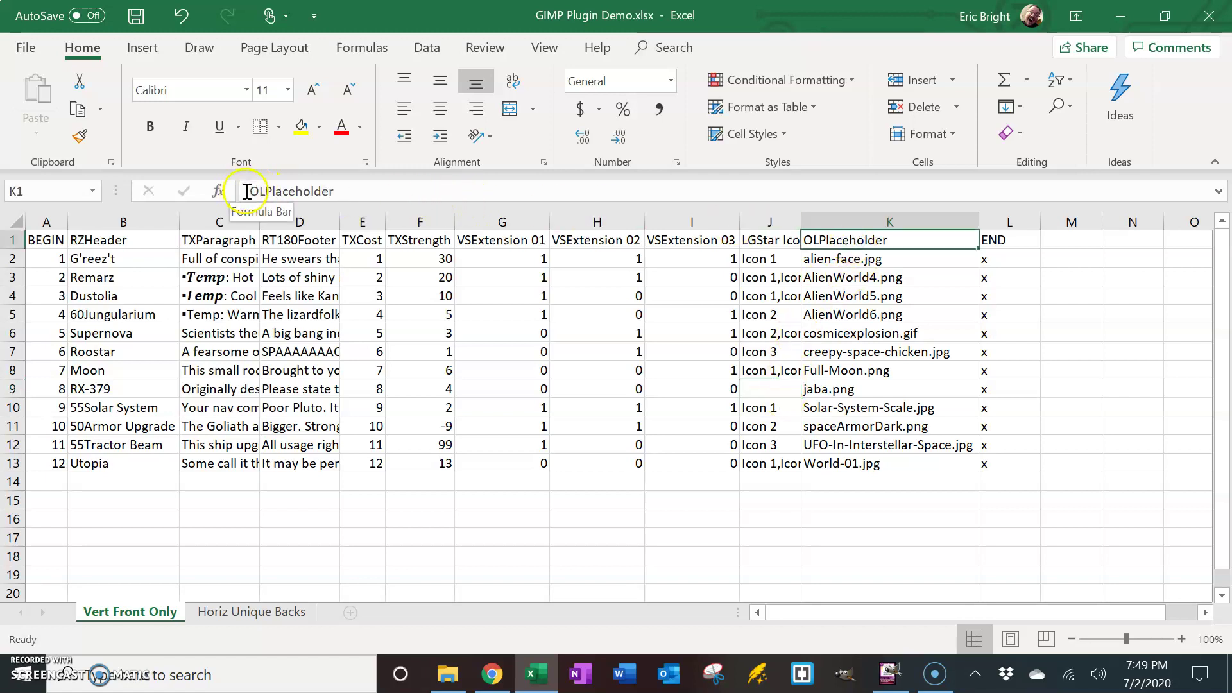
drag(250, 191, 260, 191)
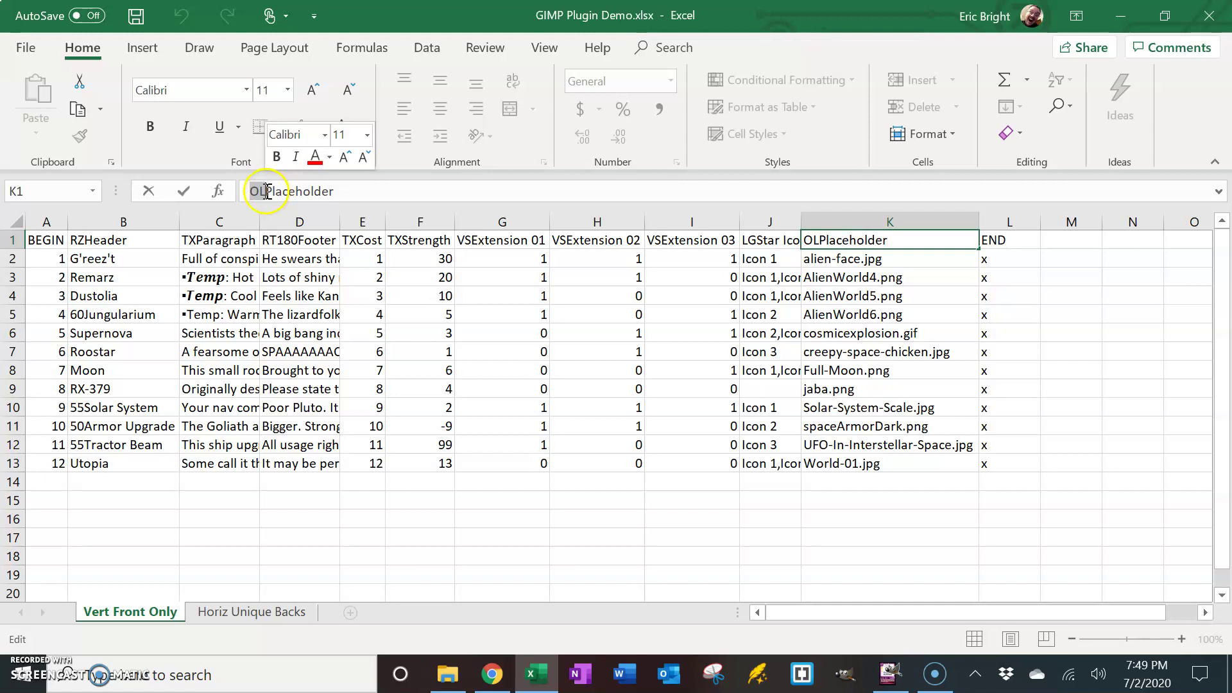
drag(265, 191, 335, 190)
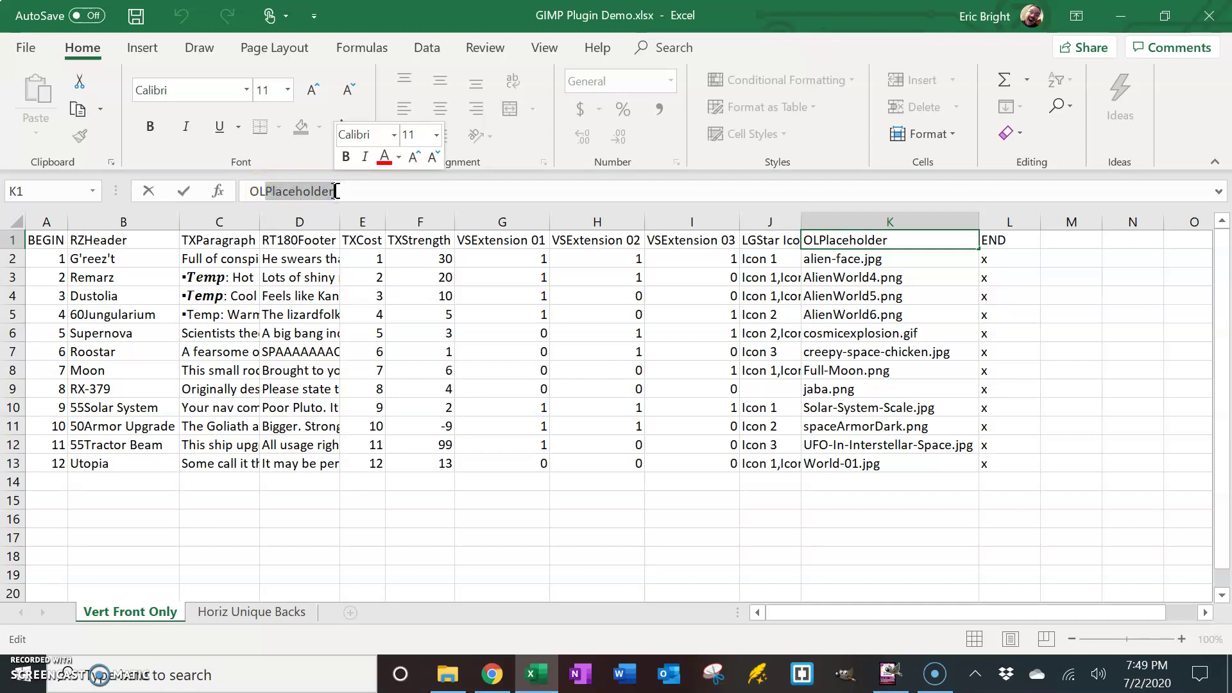
click(888, 674)
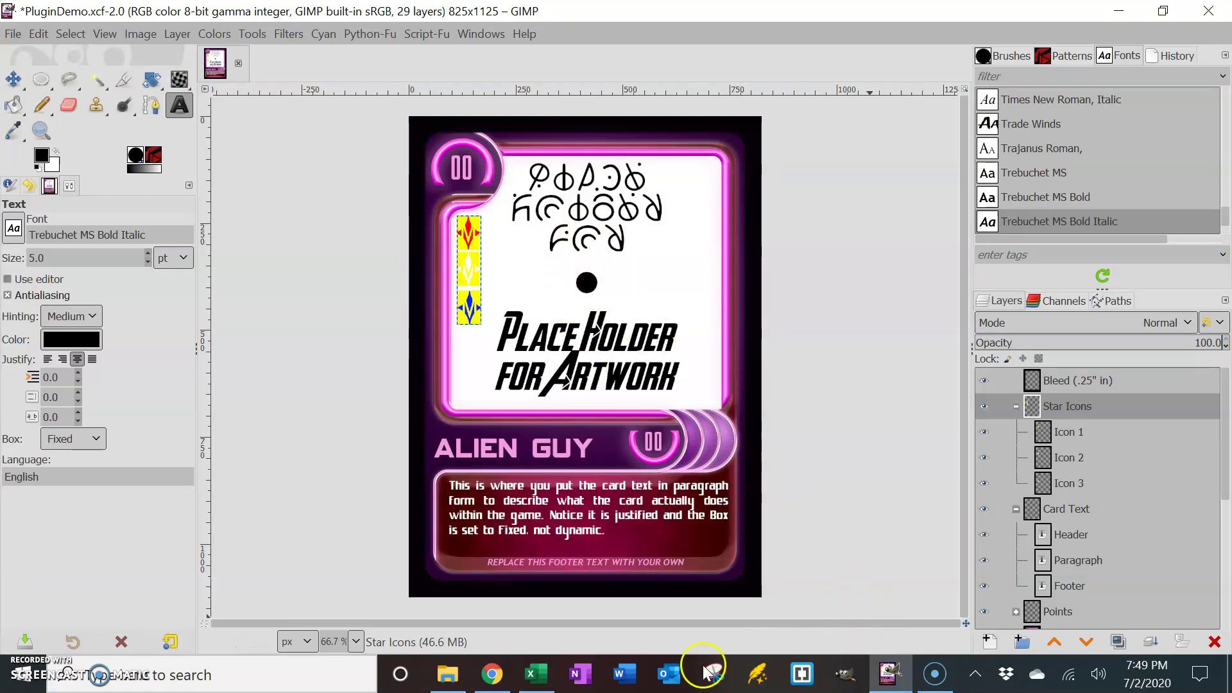
click(531, 674)
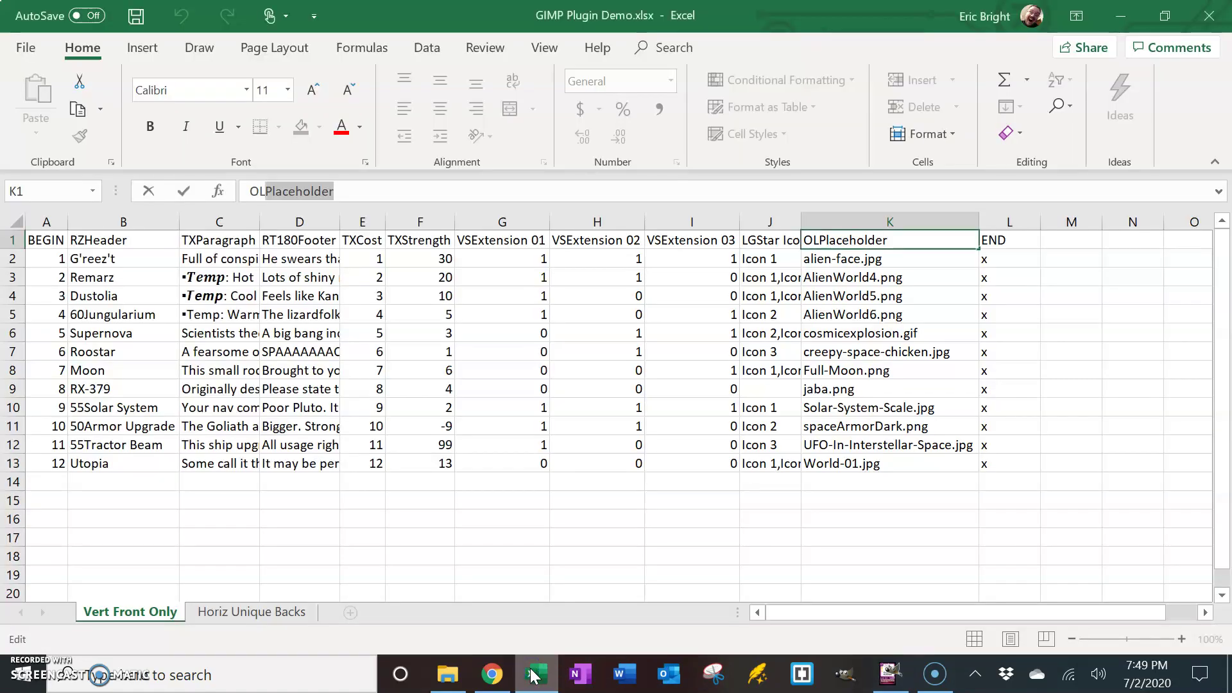
click(841, 260)
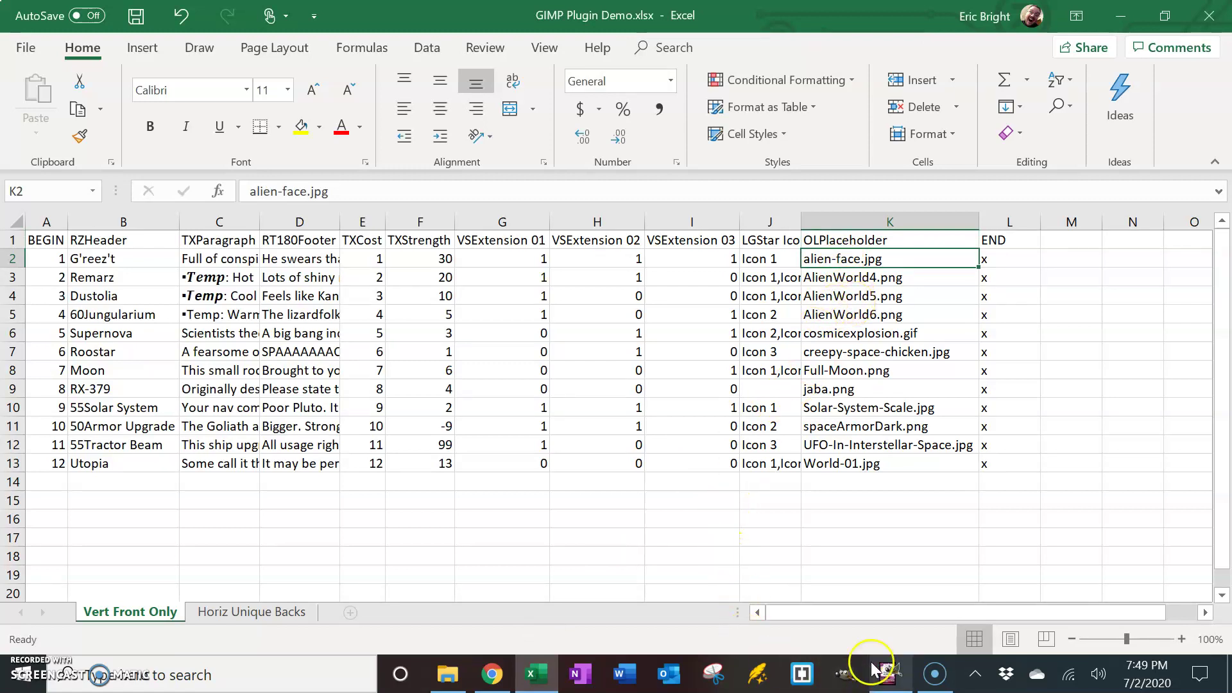
- Collapse the Star Icons and Card Text groups, then expand Artwork and select its Placeholder layer
click(887, 682)
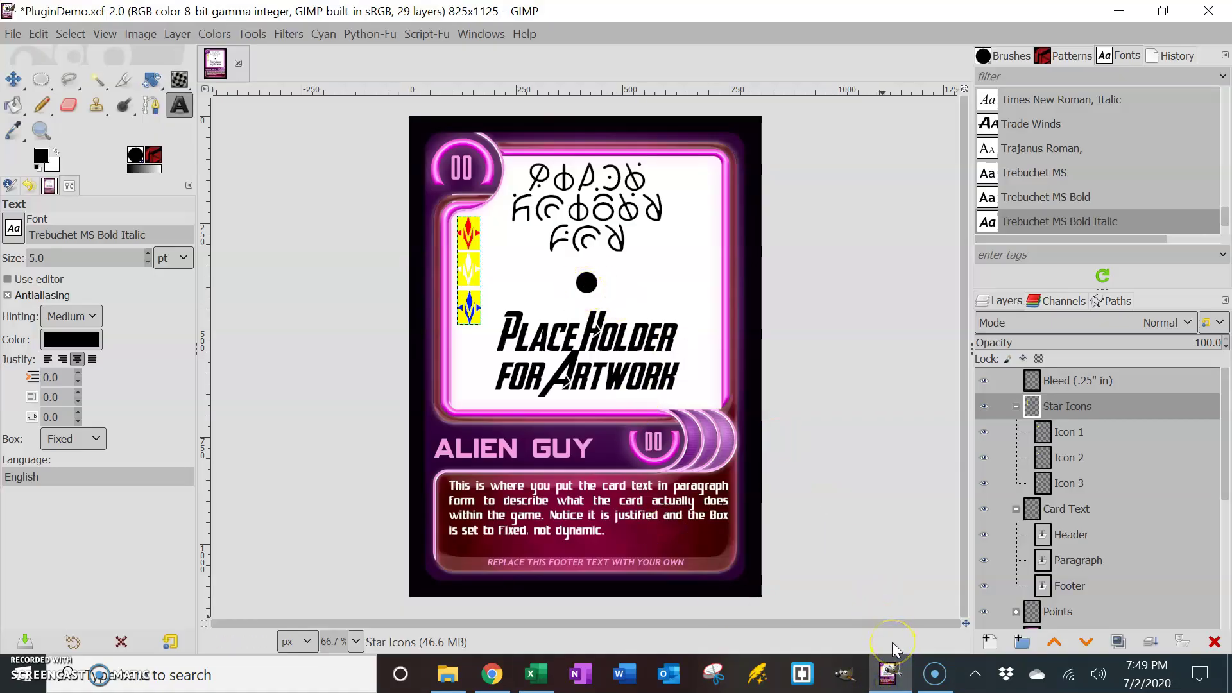
click(1016, 407)
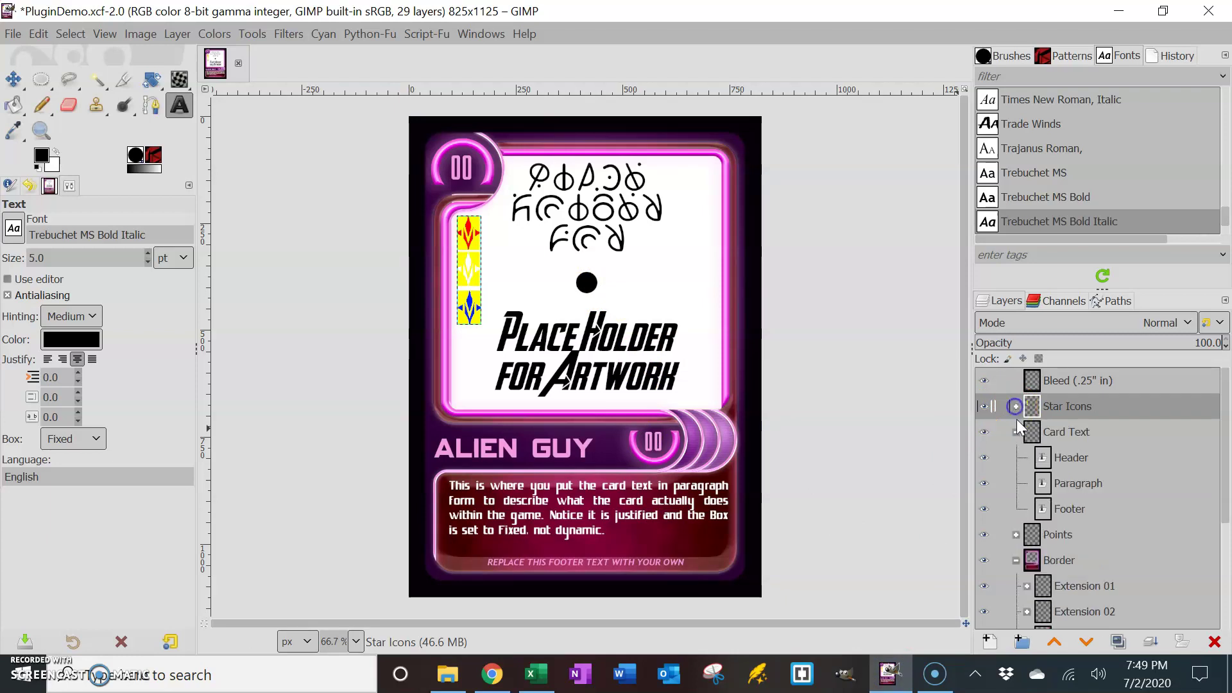
click(1015, 432)
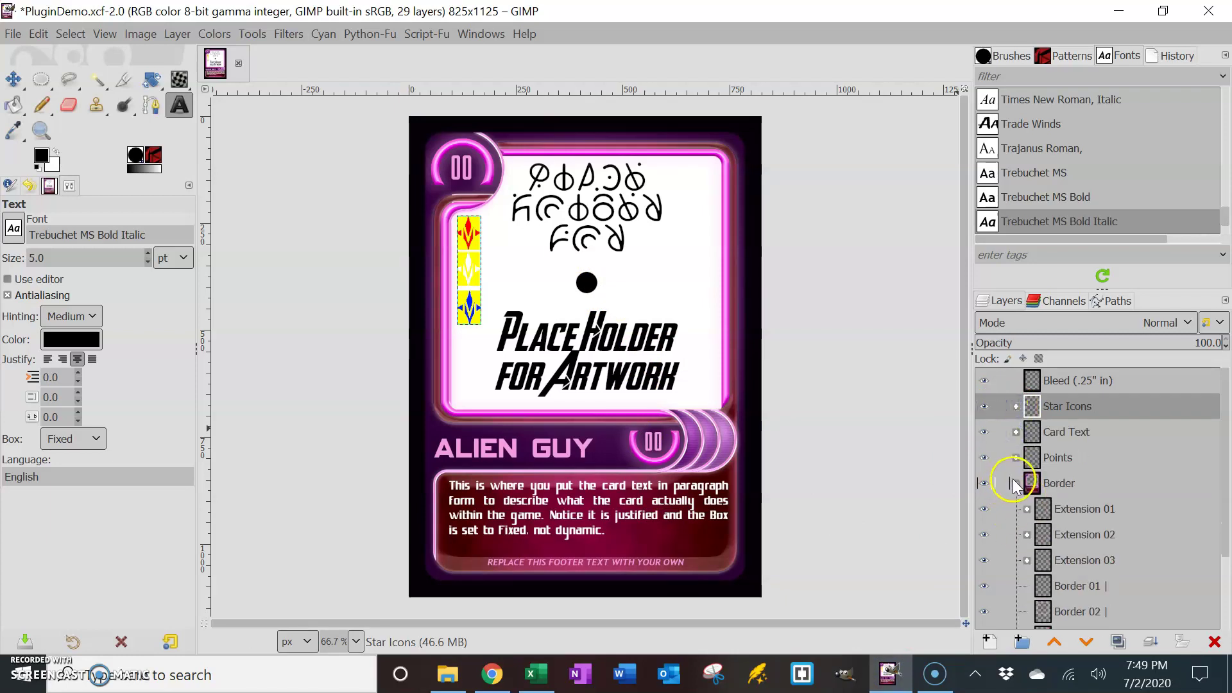
scroll(1010, 489, down, 2)
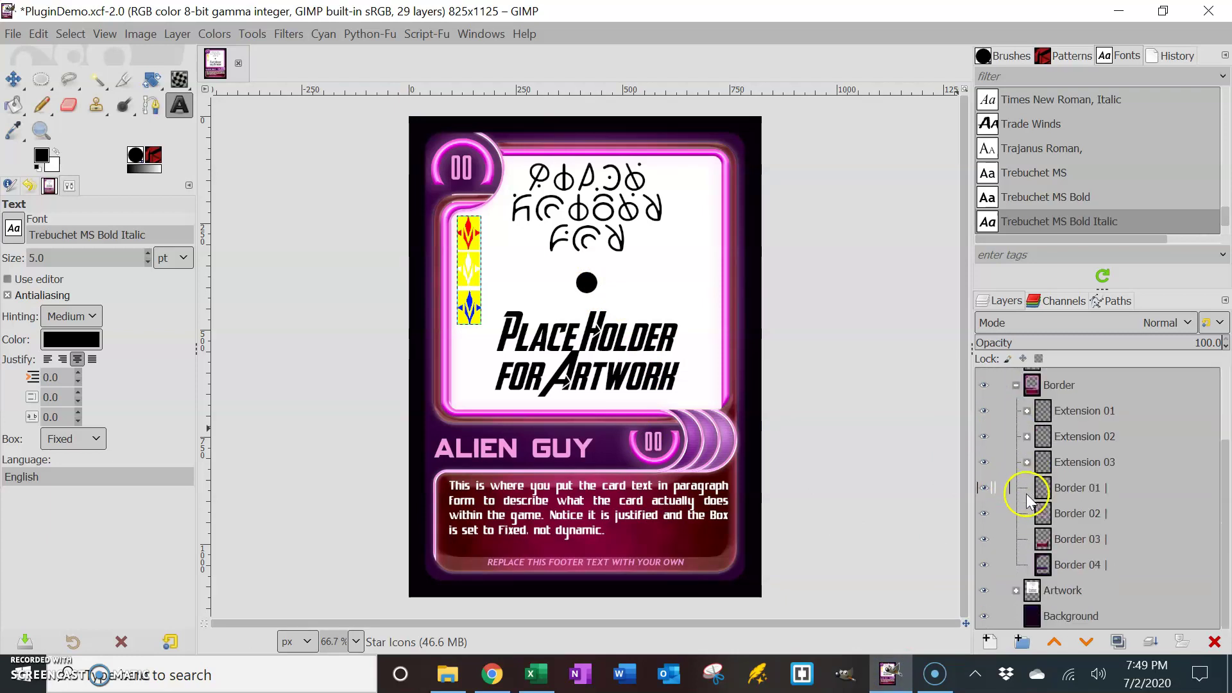
click(1016, 590)
click(1067, 589)
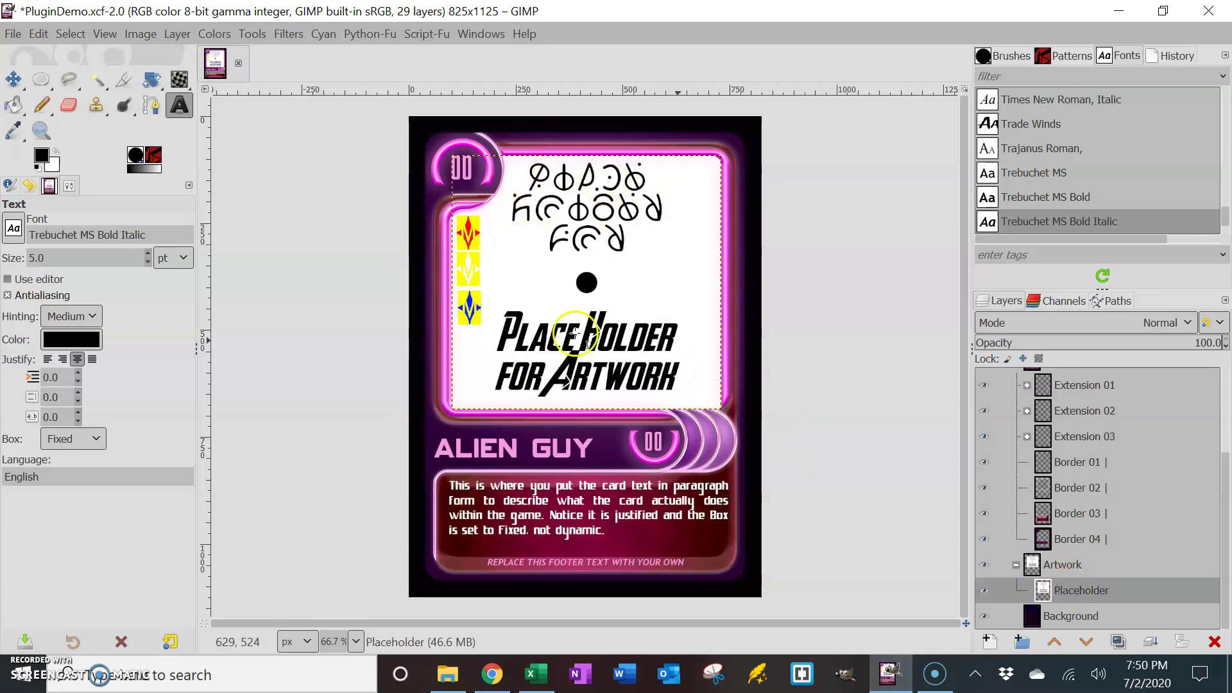
click(539, 680)
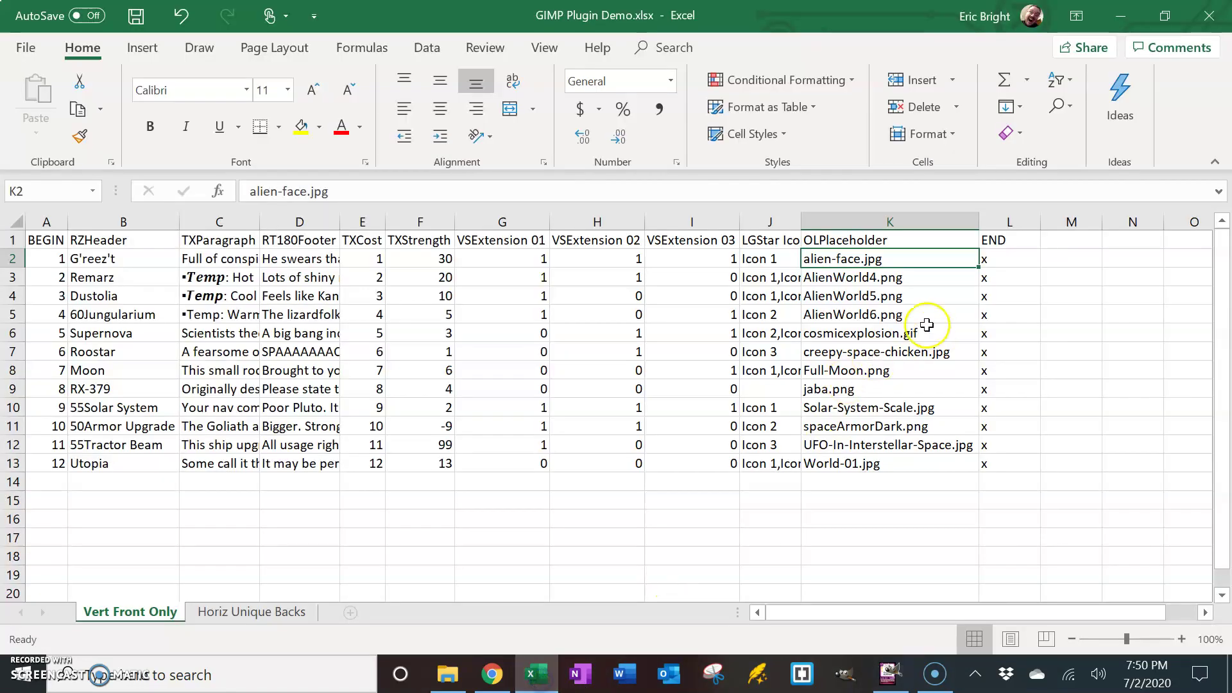
click(845, 281)
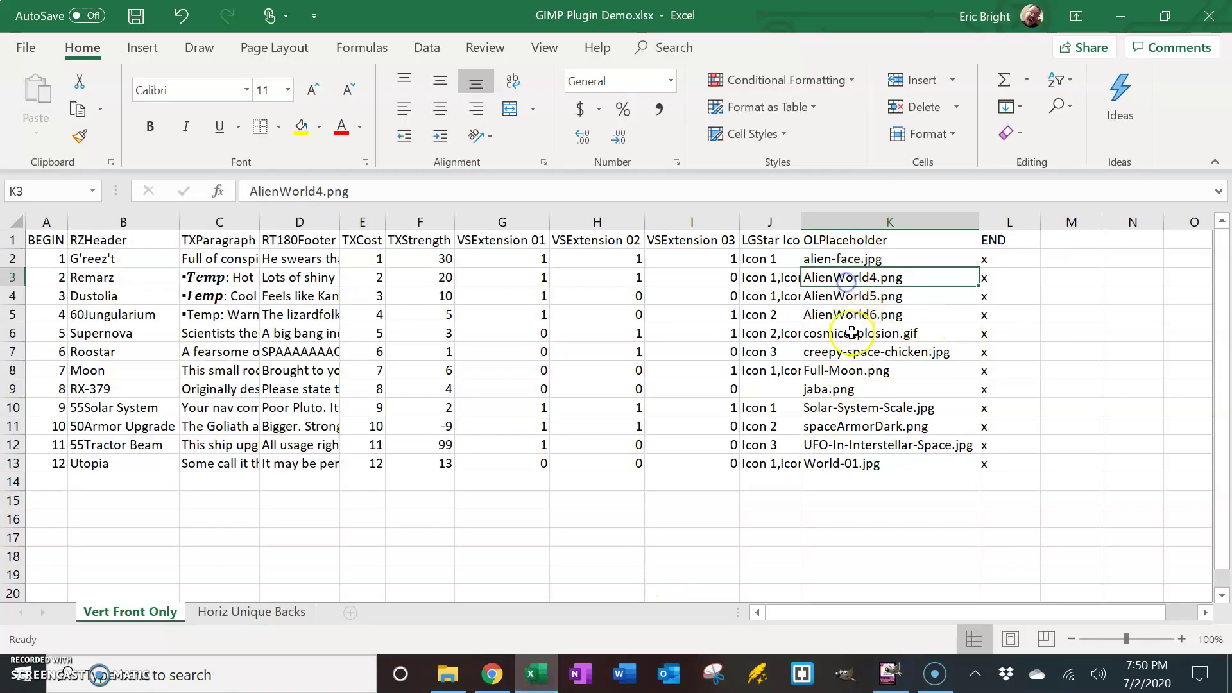
click(846, 260)
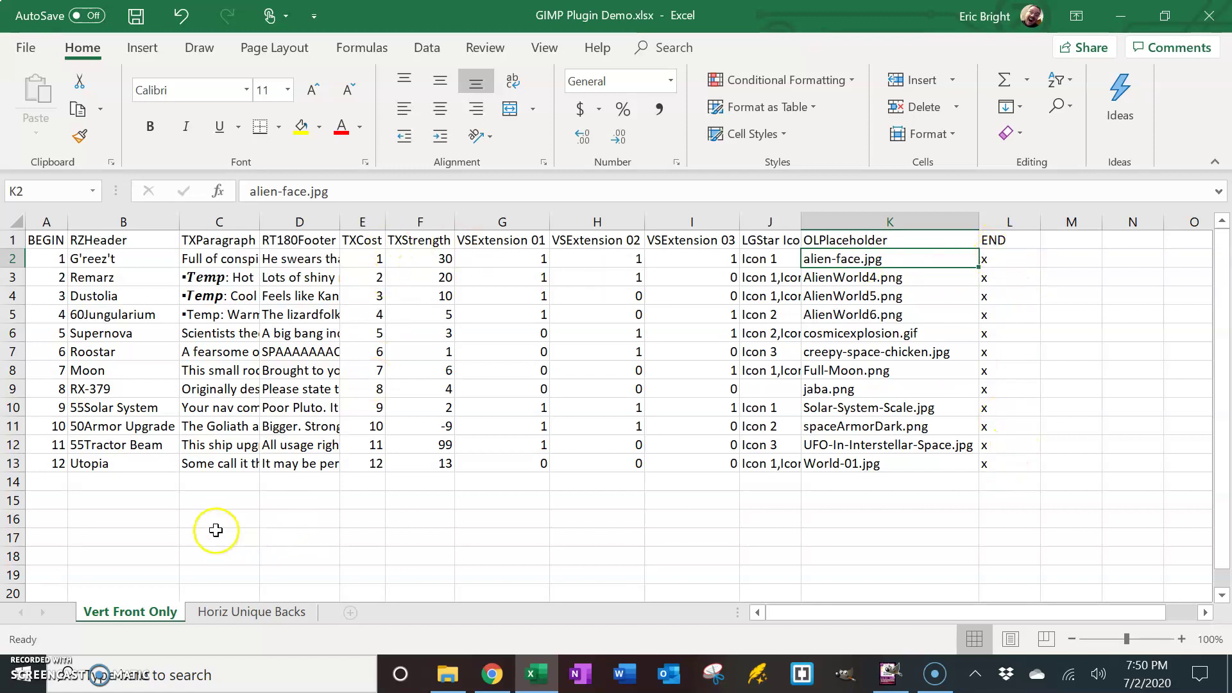
click(217, 501)
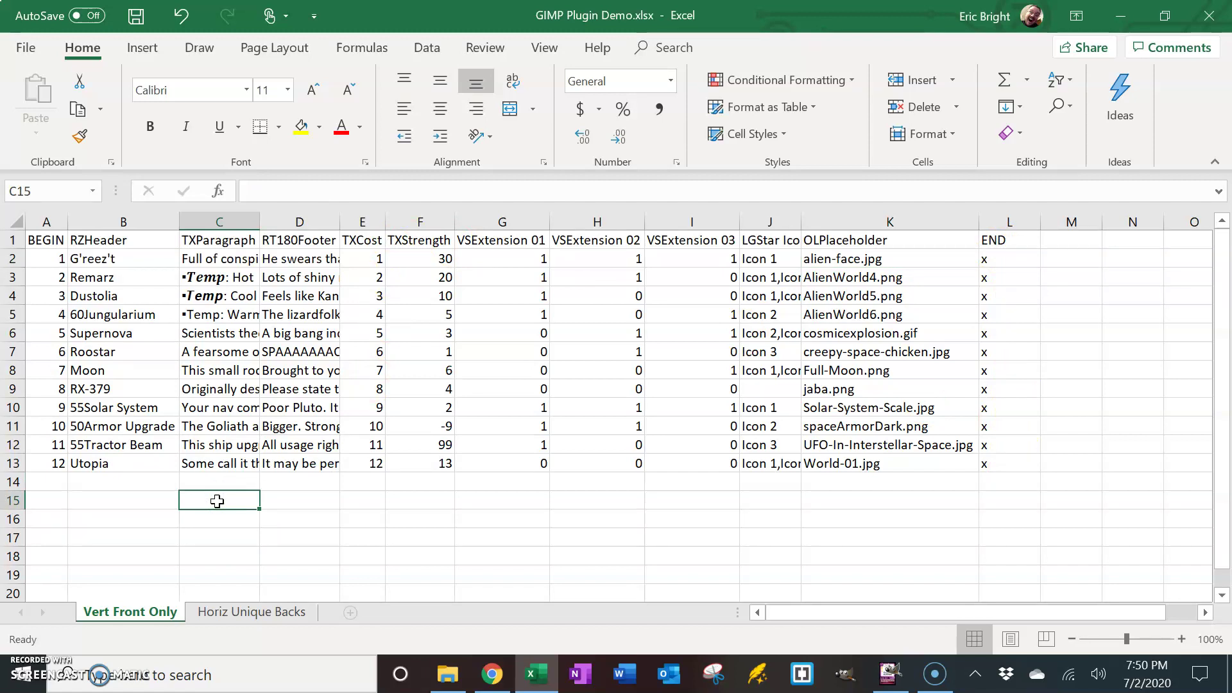
text(TX)
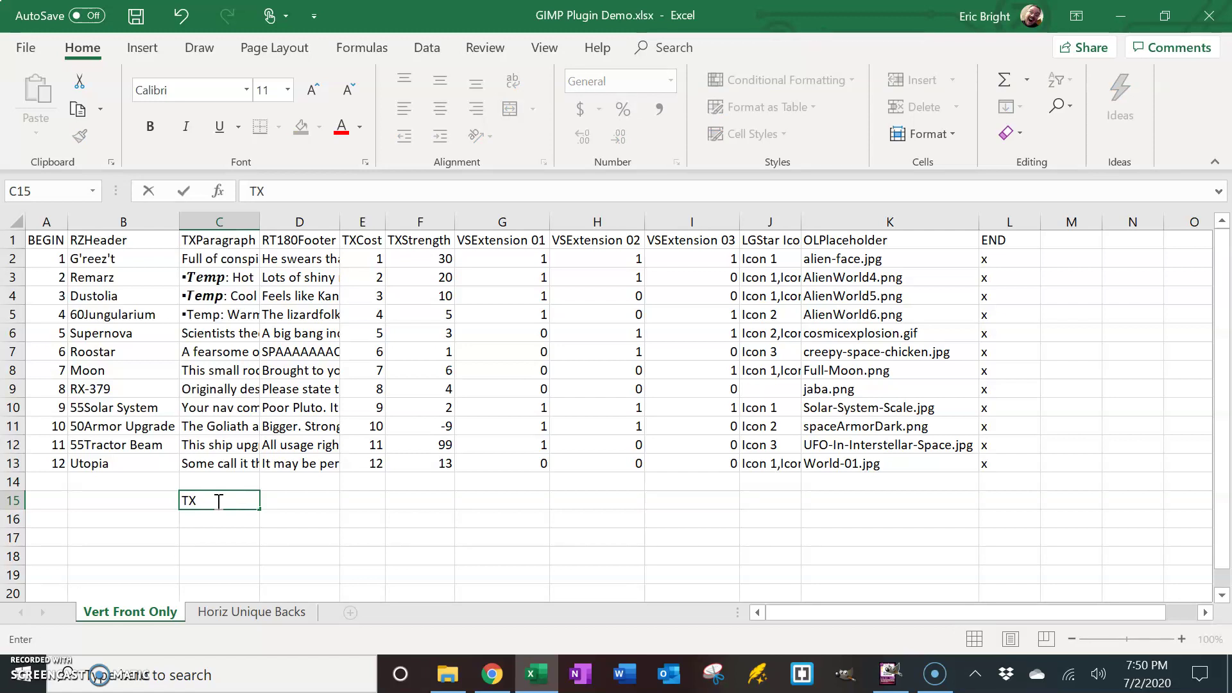
key(BackSpace)
key(BackSpace)
text(RZ)
key(BackSpace)
text(T)
text(060)
key(BackSpace)
key(BackSpace)
key(BackSpace)
key(BackSpace)
key(BackSpace)
text(VS)
key(BackSpace)
key(BackSpace)
text(LG)
key(BackSpace)
key(BackSpace)
text(O)
key(BackSpace)
key(BackSpace)
click(326, 489)
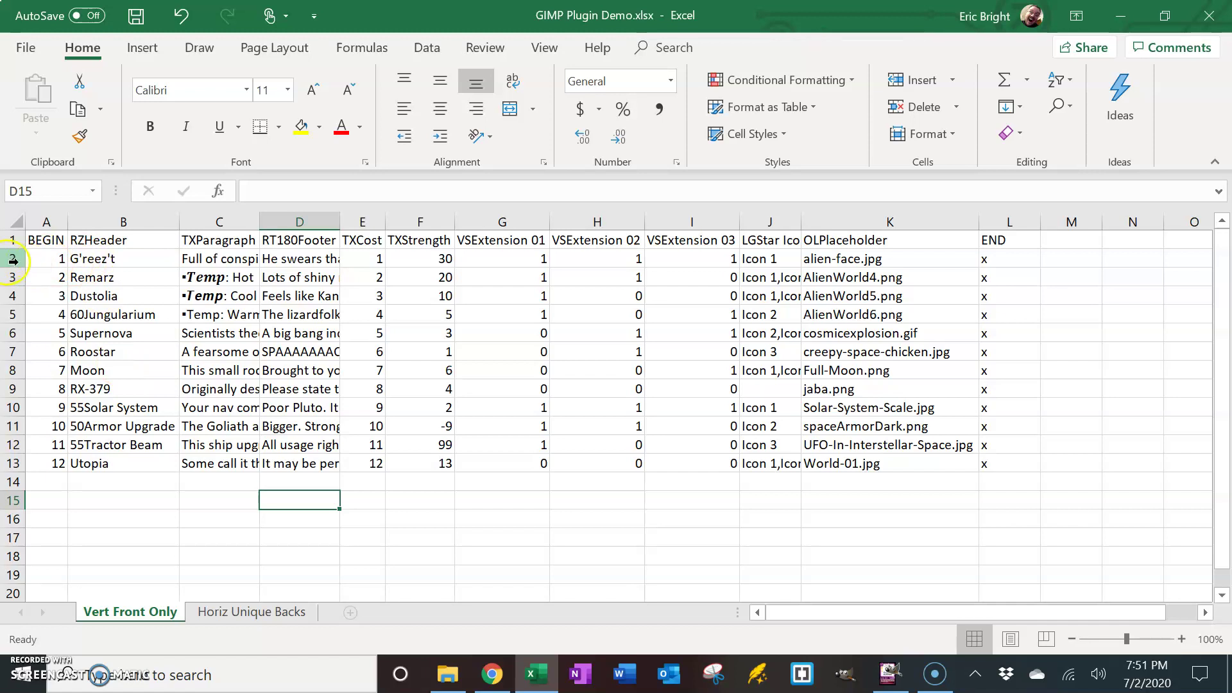
click(262, 614)
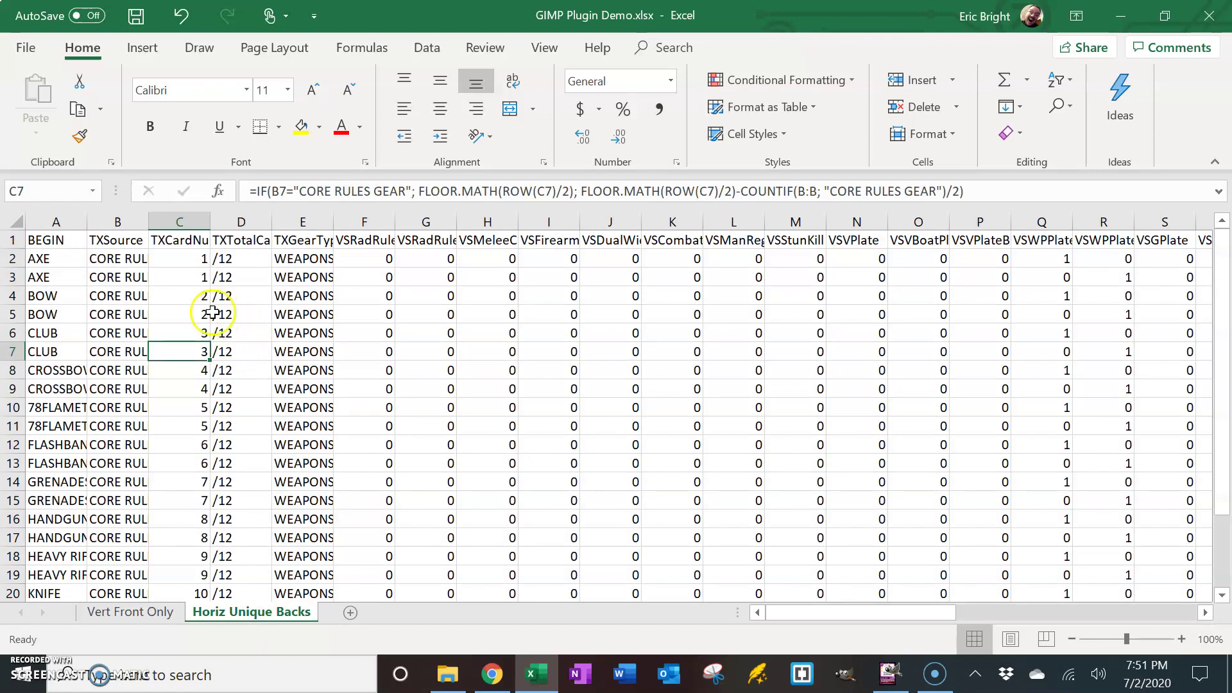
click(180, 260)
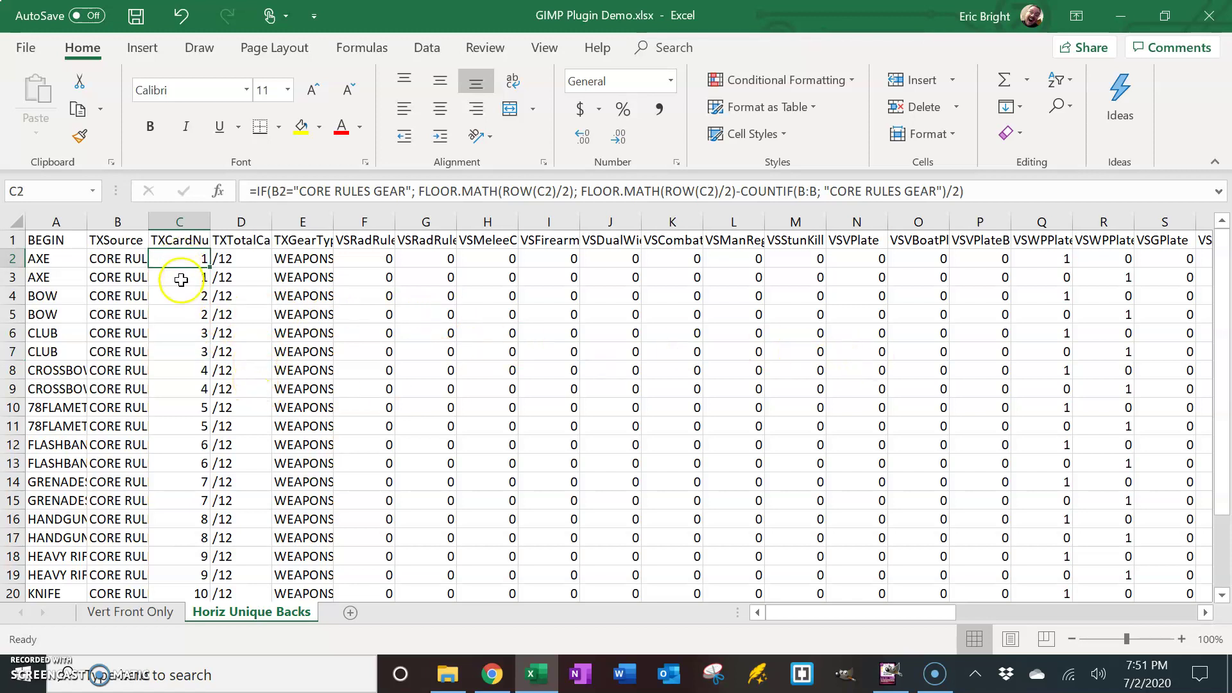
click(179, 278)
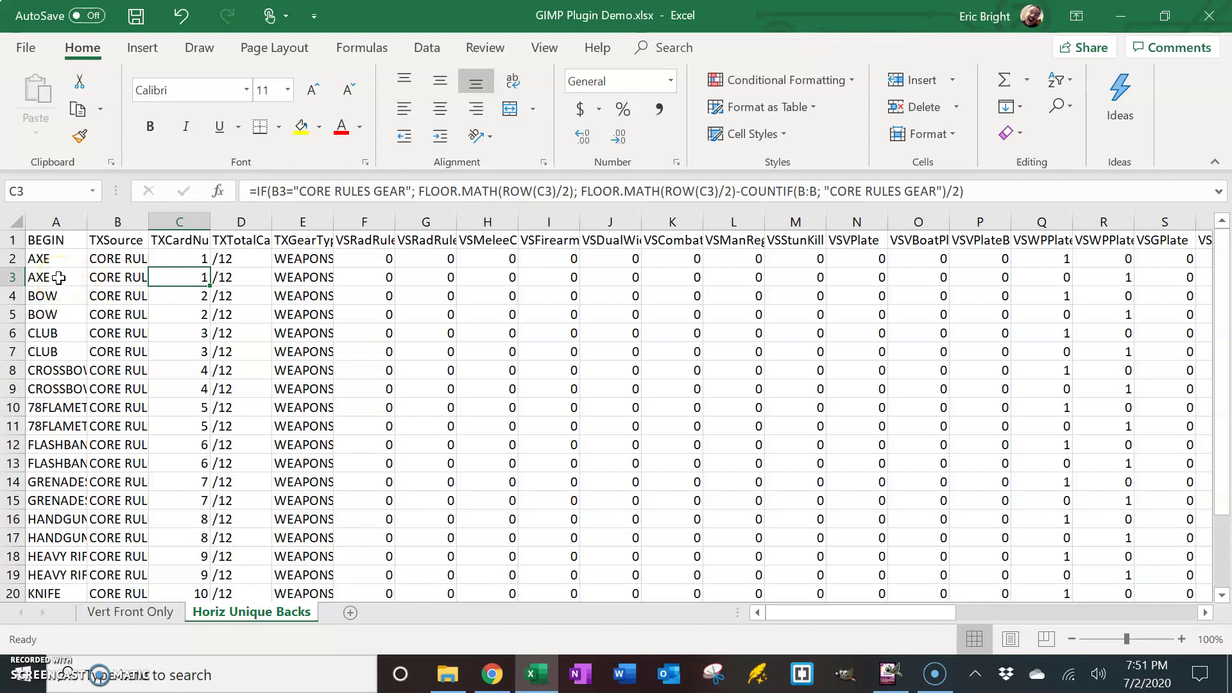
click(13, 258)
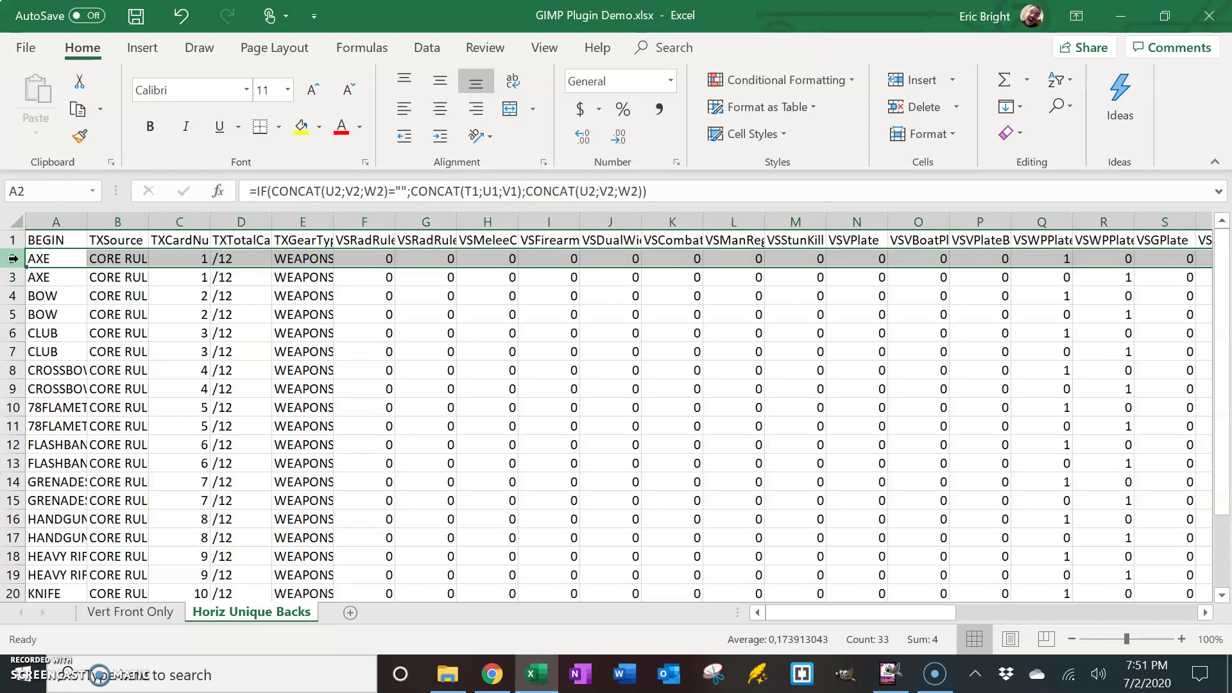
click(13, 277)
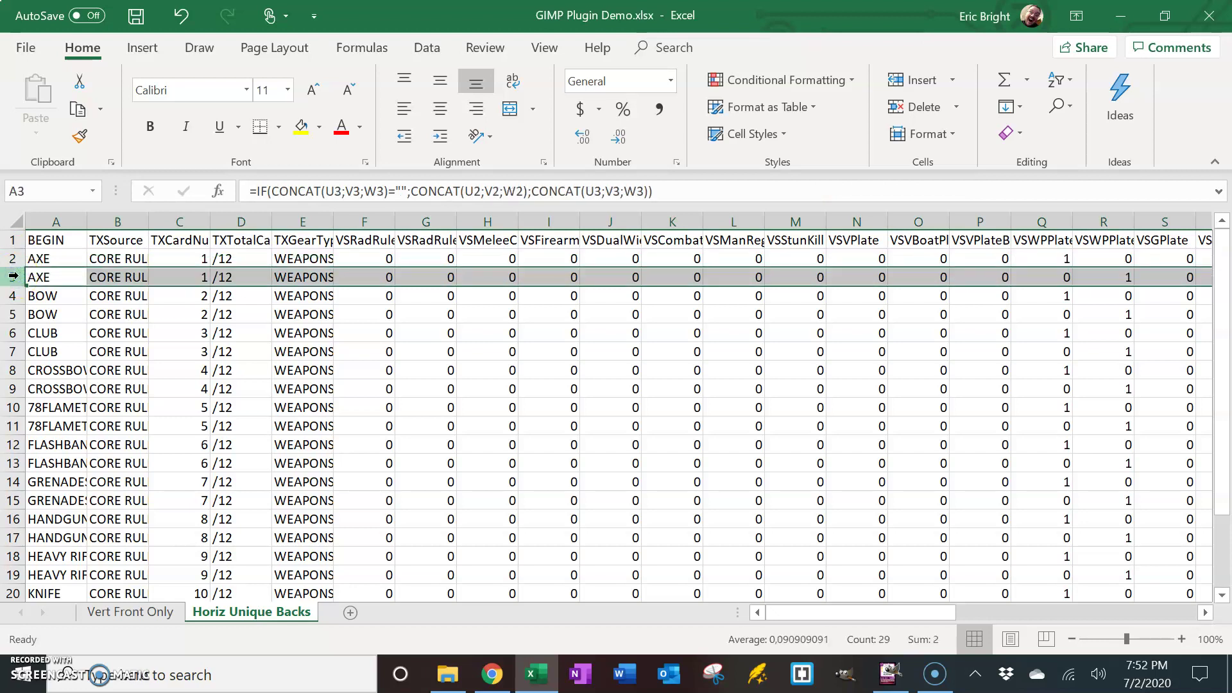
click(14, 295)
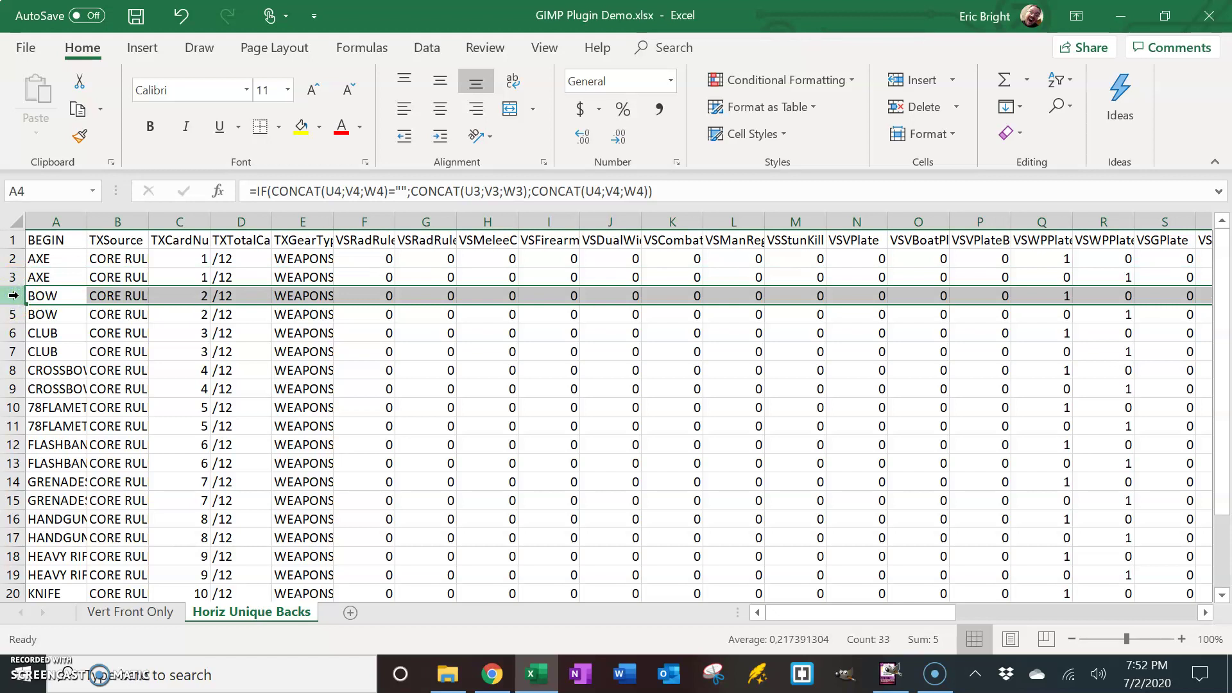
click(14, 314)
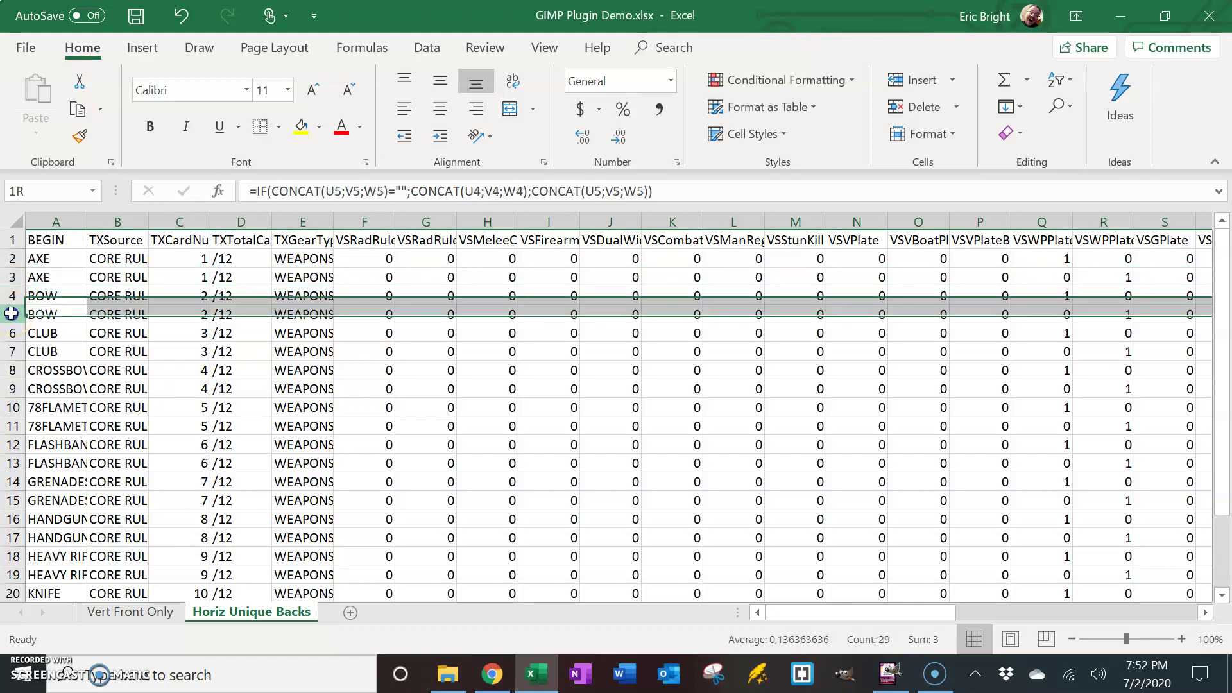
click(12, 332)
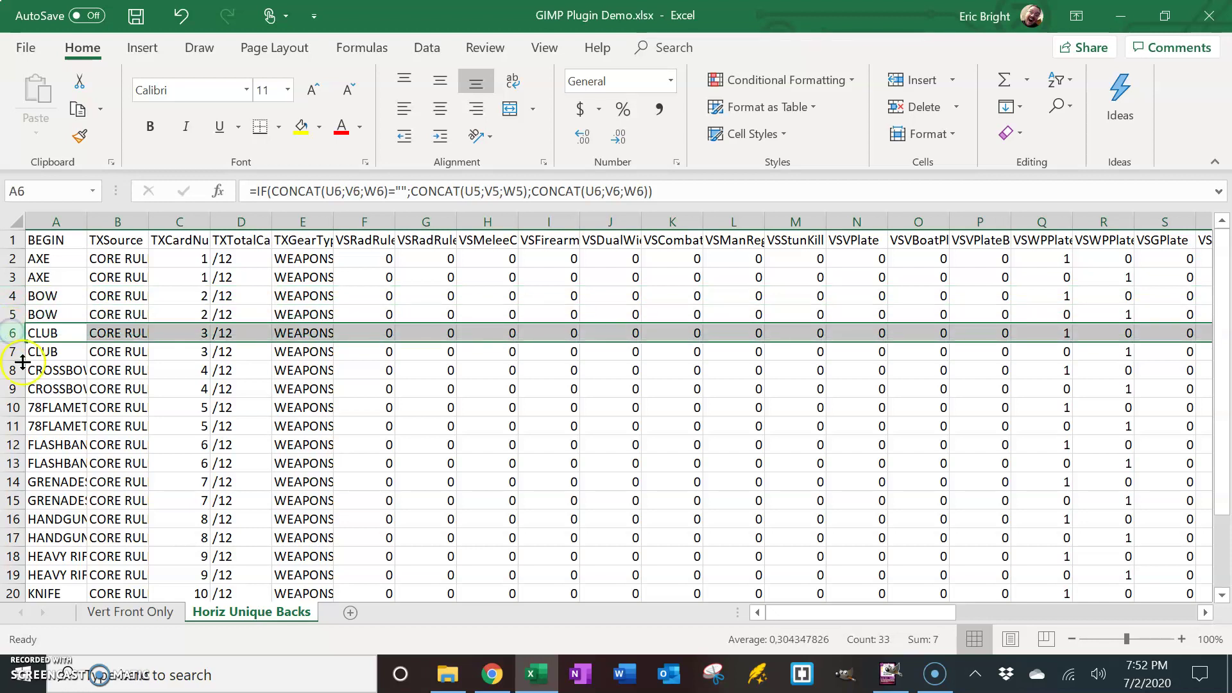
click(13, 351)
click(13, 370)
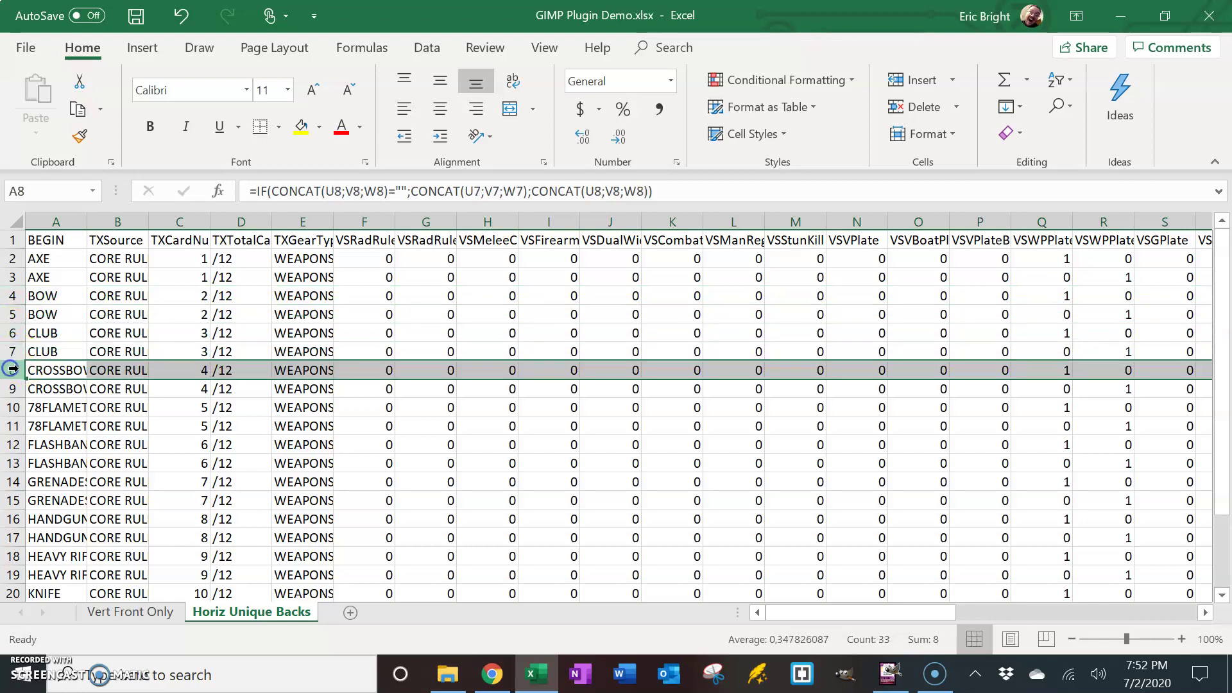
click(13, 388)
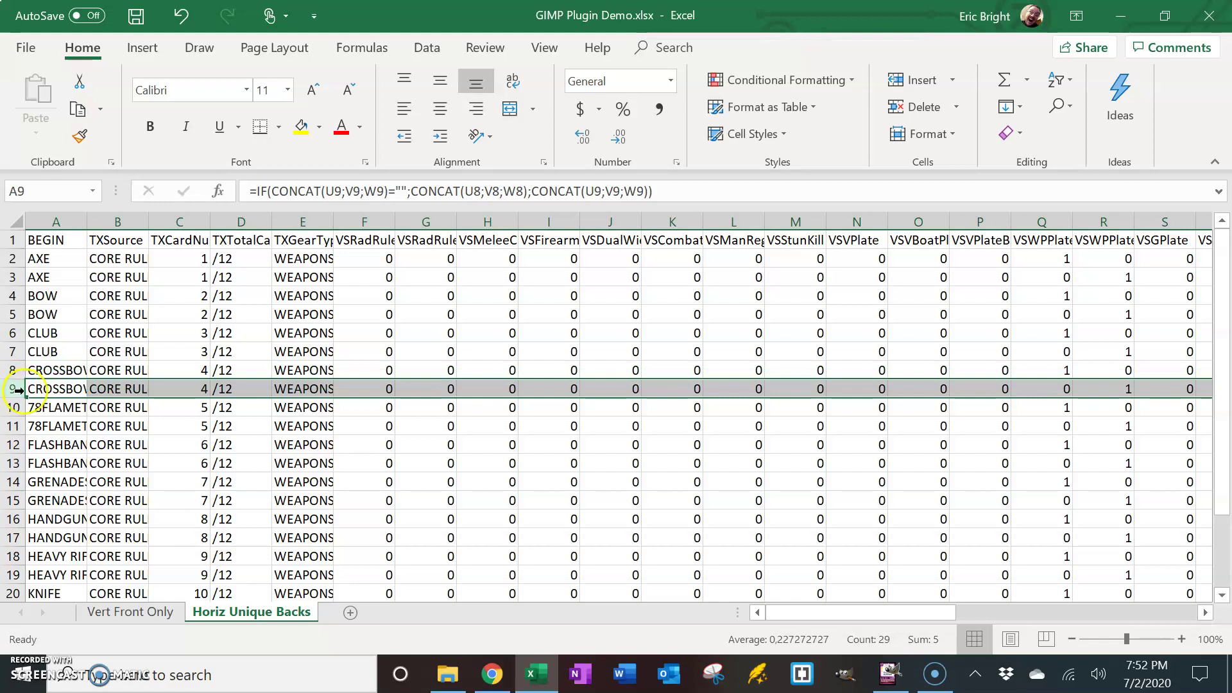
click(148, 613)
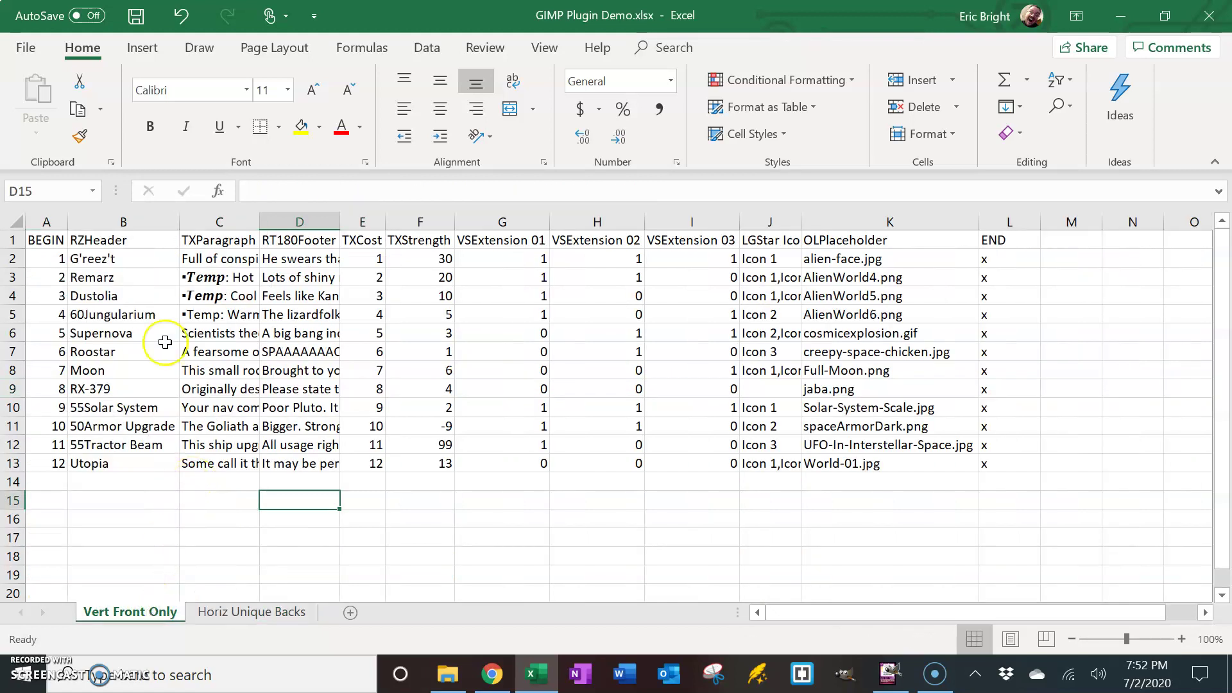
- In Excel Options > Advanced, turn off system separators and set the decimal separator to a comma
click(26, 48)
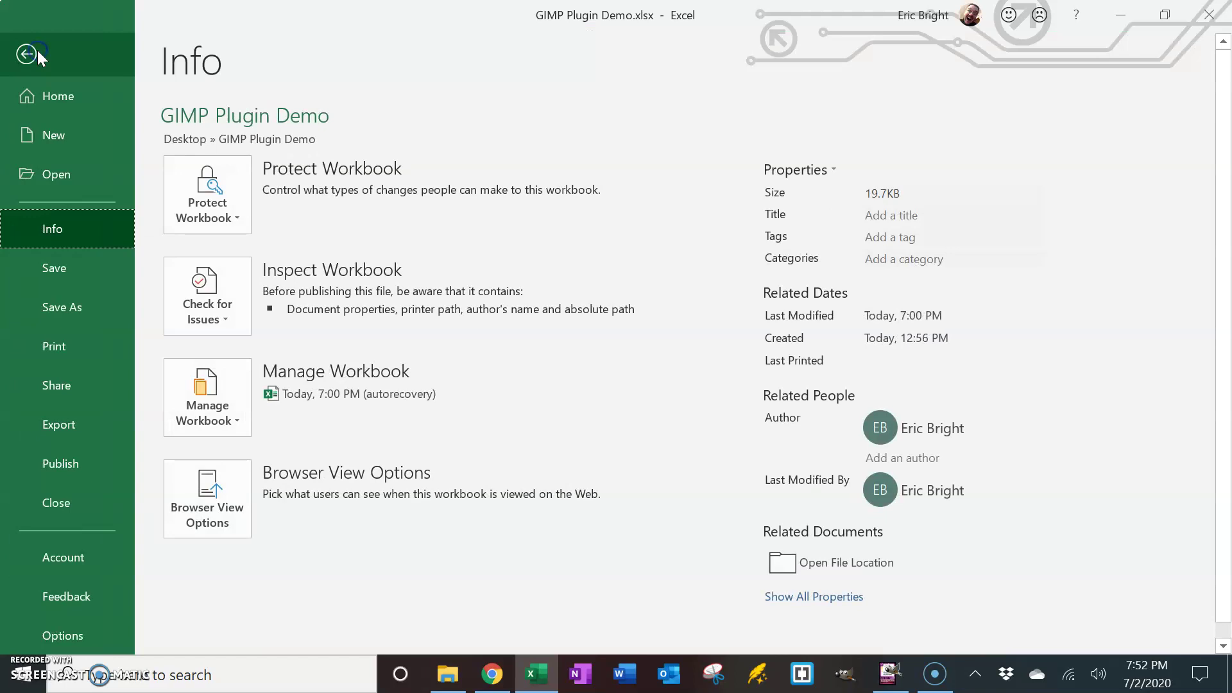
click(87, 630)
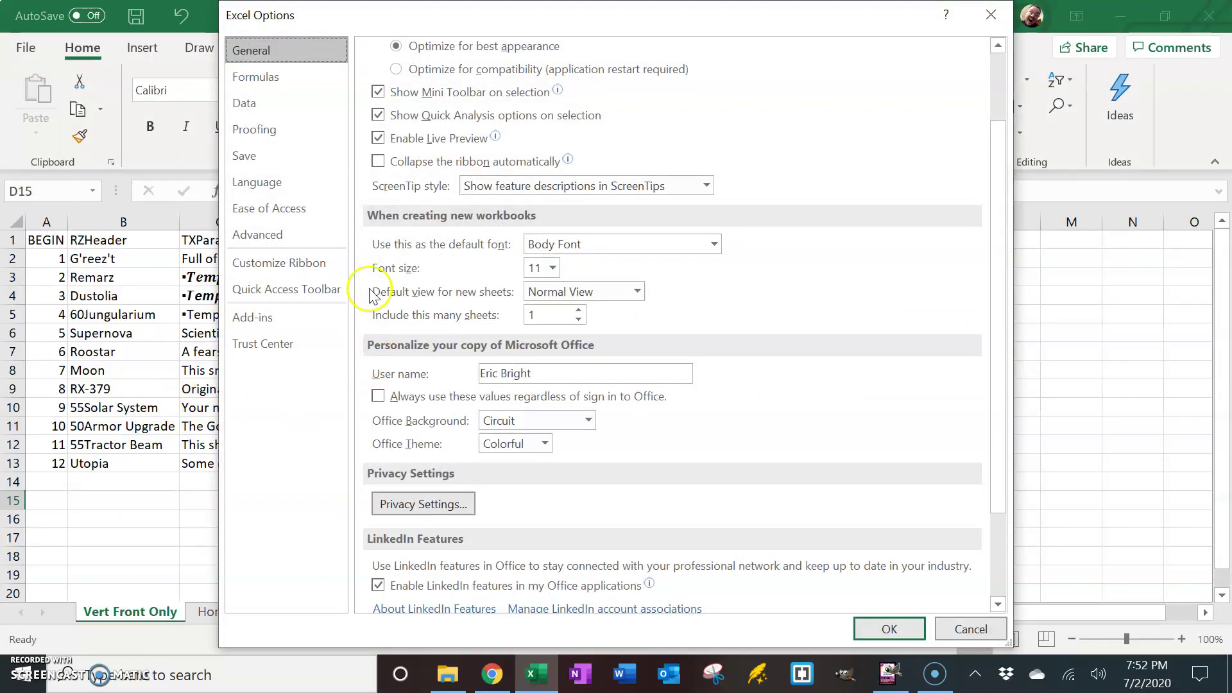
click(286, 229)
click(378, 449)
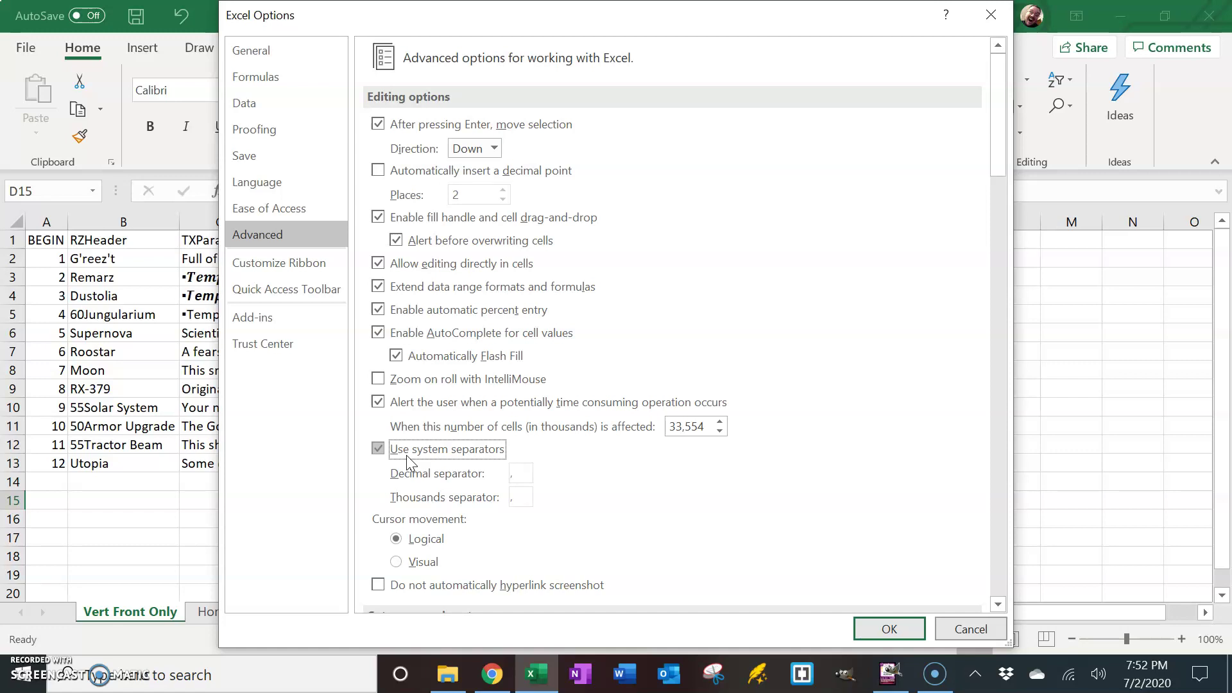
click(378, 450)
click(520, 473)
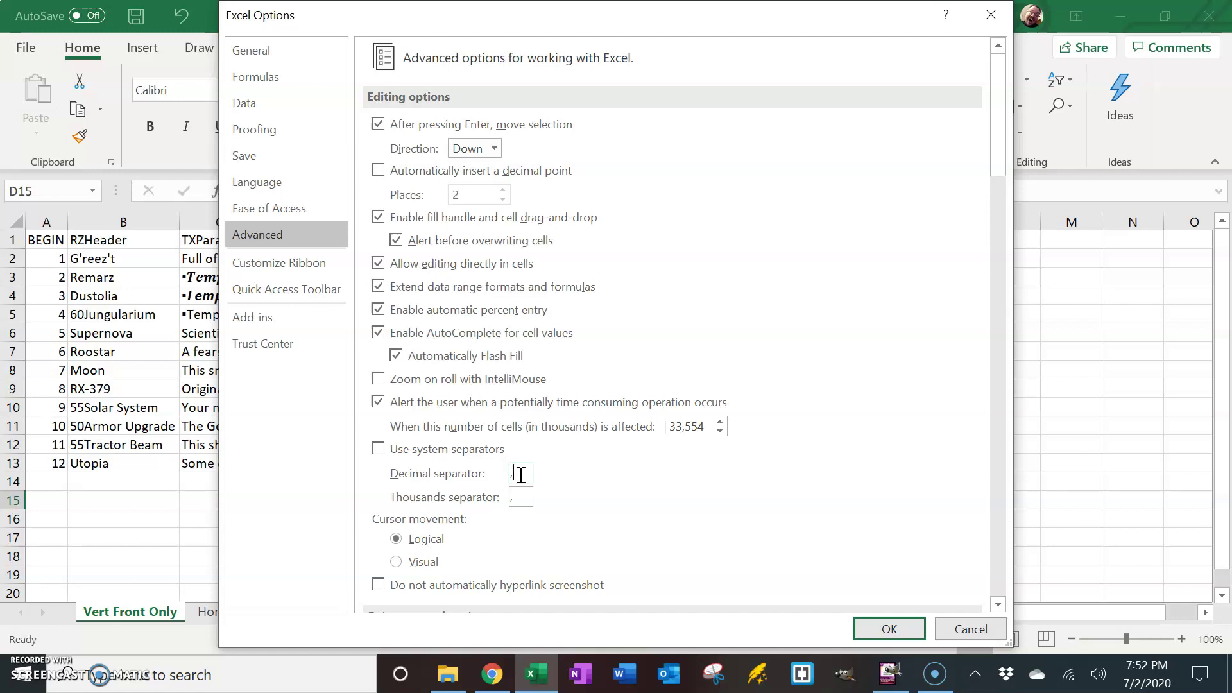
click(379, 453)
key(BackSpace)
text(,)
click(870, 625)
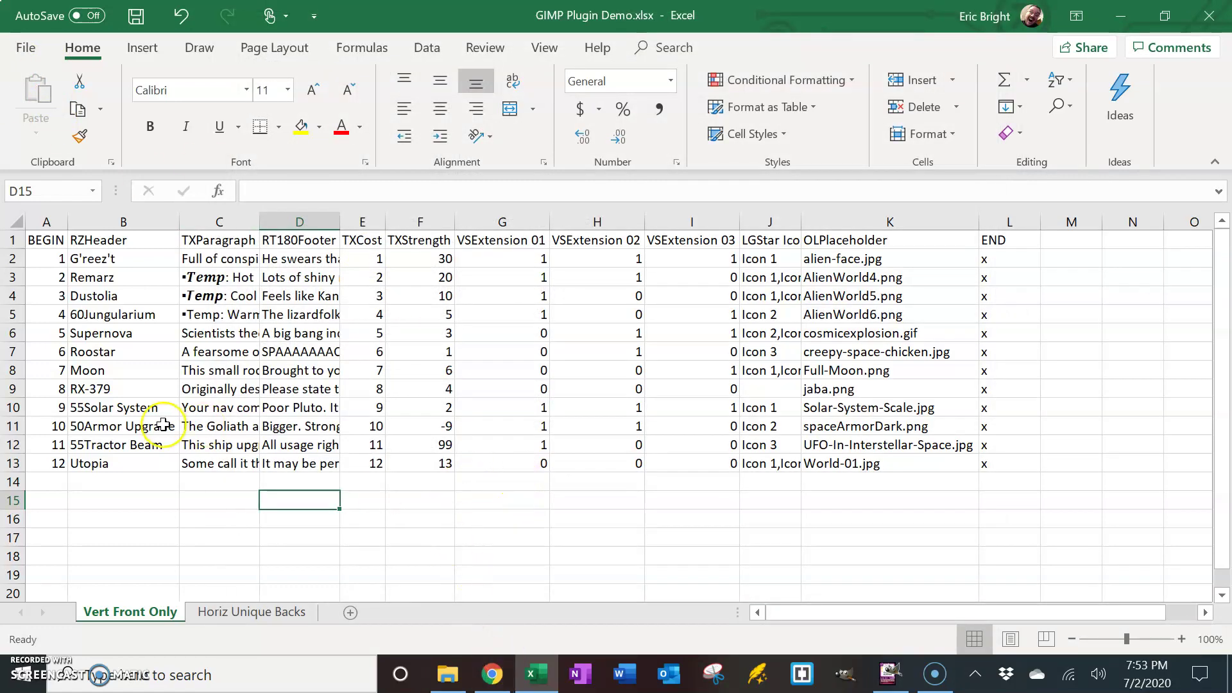
- Switch between the sheet tabs, ending on Horiz Unique Backs
click(264, 614)
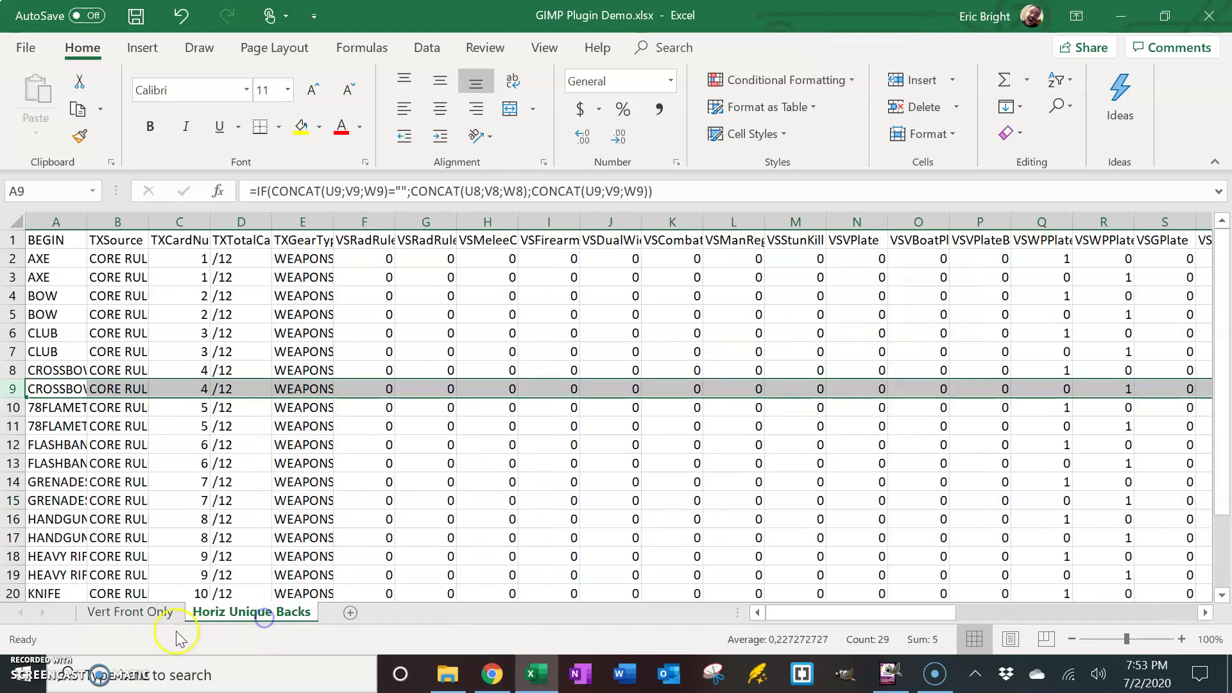
click(132, 612)
click(221, 616)
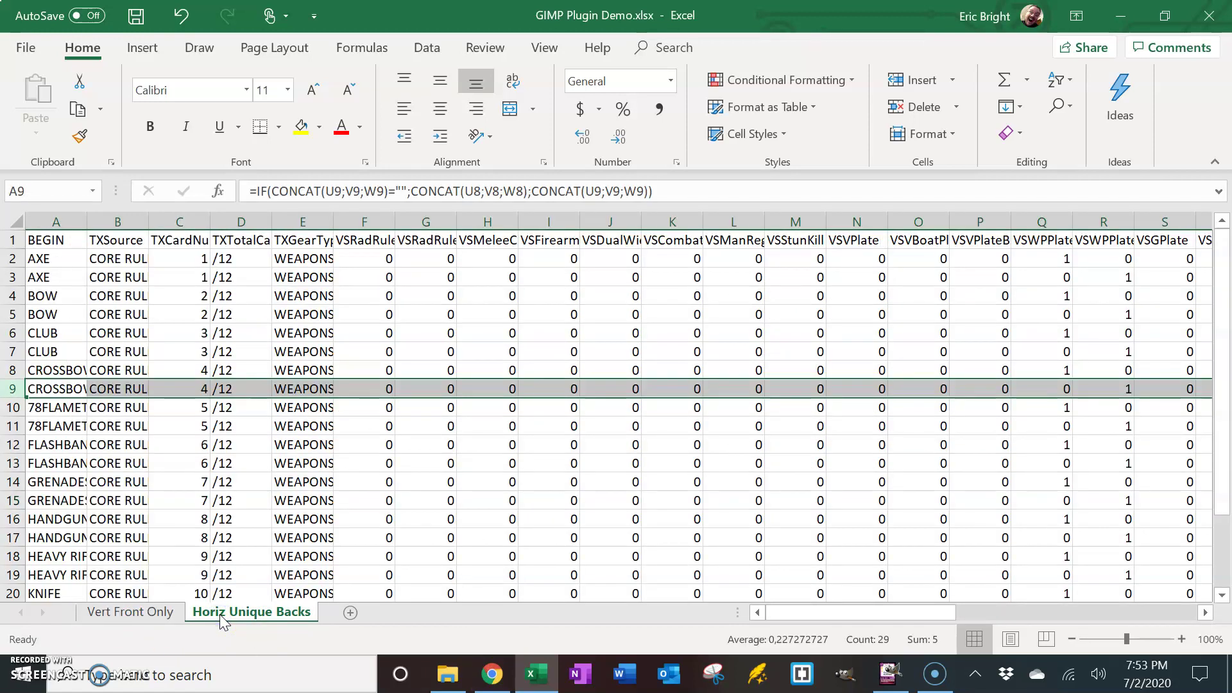